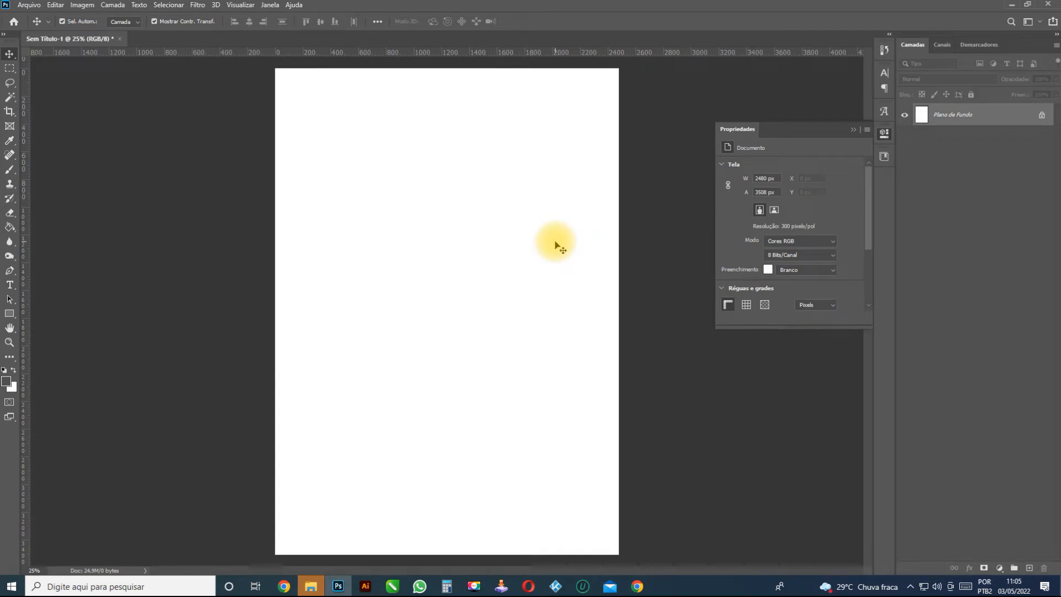
pyautogui.click(28, 5)
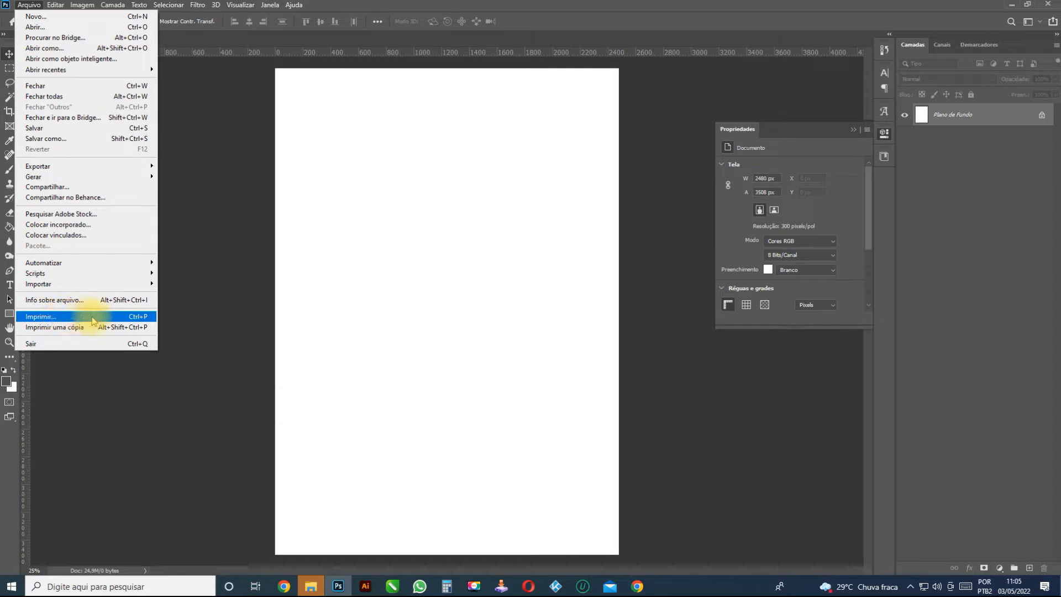
pyautogui.click(370, 206)
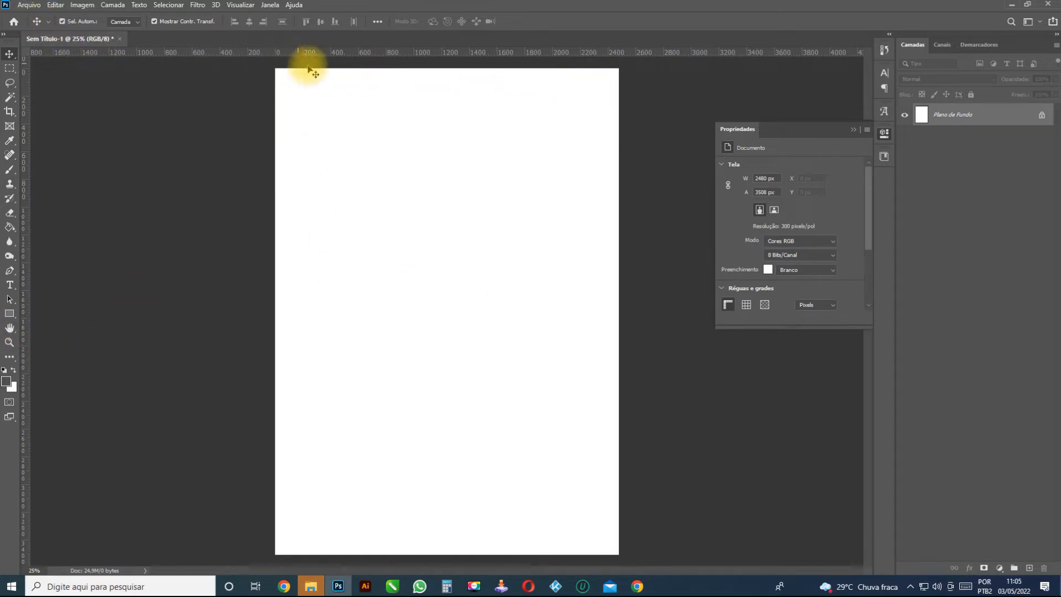
# Step: Close the untitled document without saving and create a new A4 document of 210 x 297 mm at 300 ppi
pyautogui.click(124, 39)
pyautogui.click(534, 216)
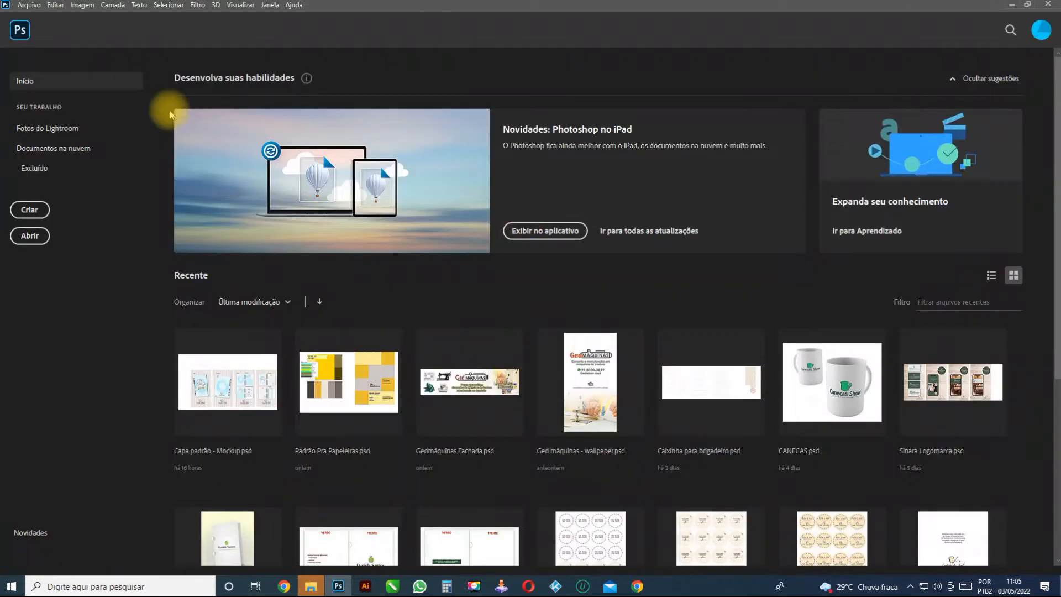
pyautogui.click(30, 210)
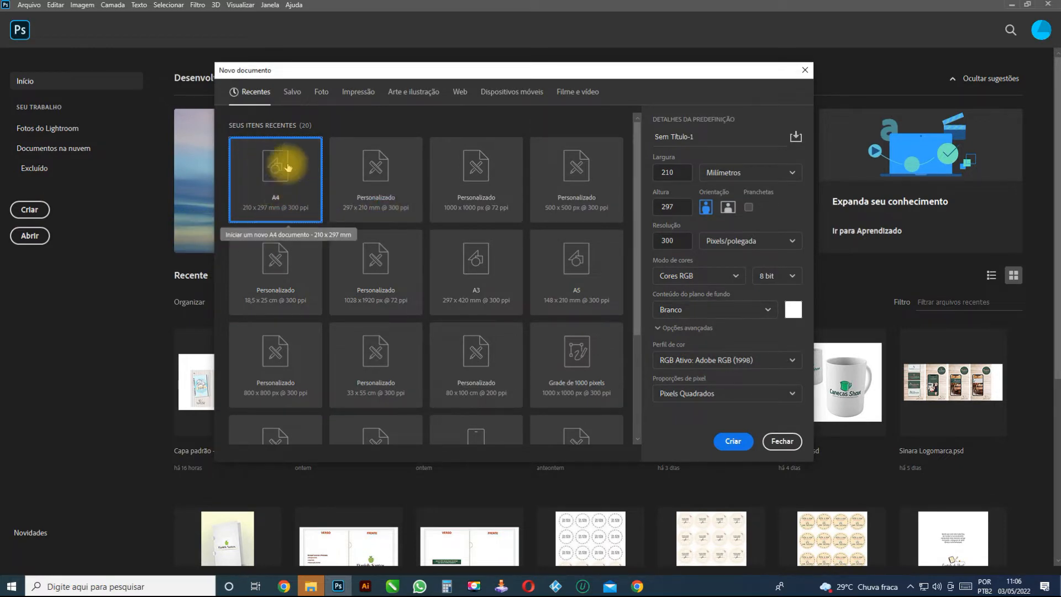
pyautogui.click(735, 440)
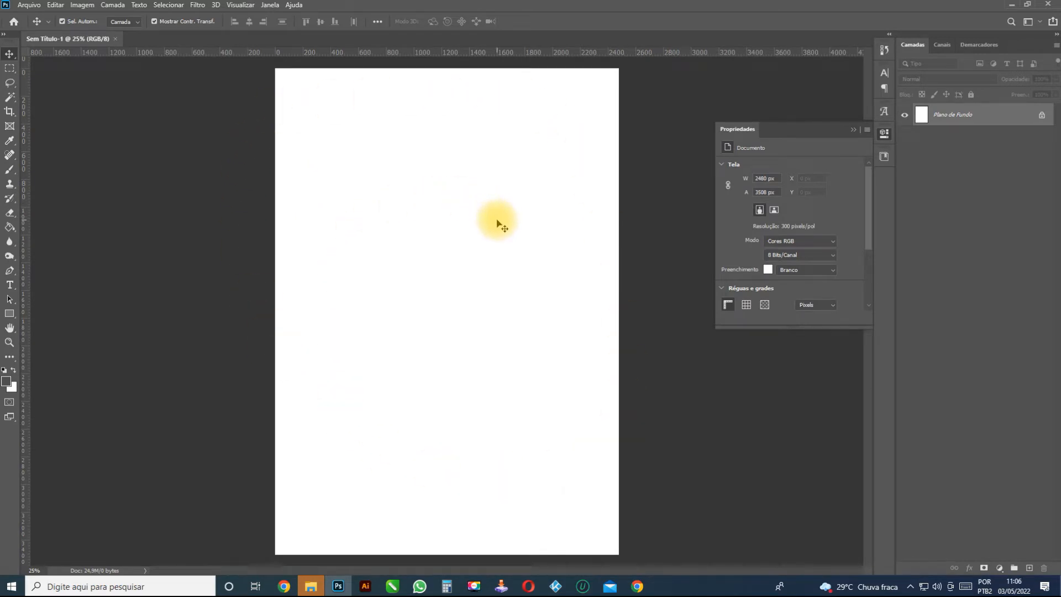
# Step: Draw a green rectangle 14,85 cm wide and 21 cm high and centre it horizontally on the page
pyautogui.click(10, 313)
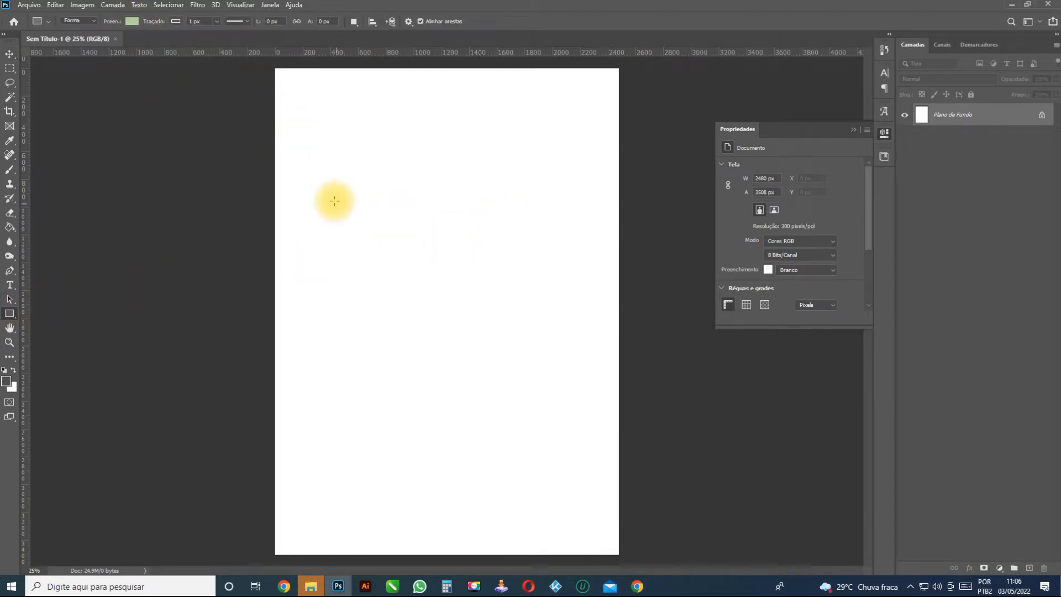
pyautogui.click(362, 228)
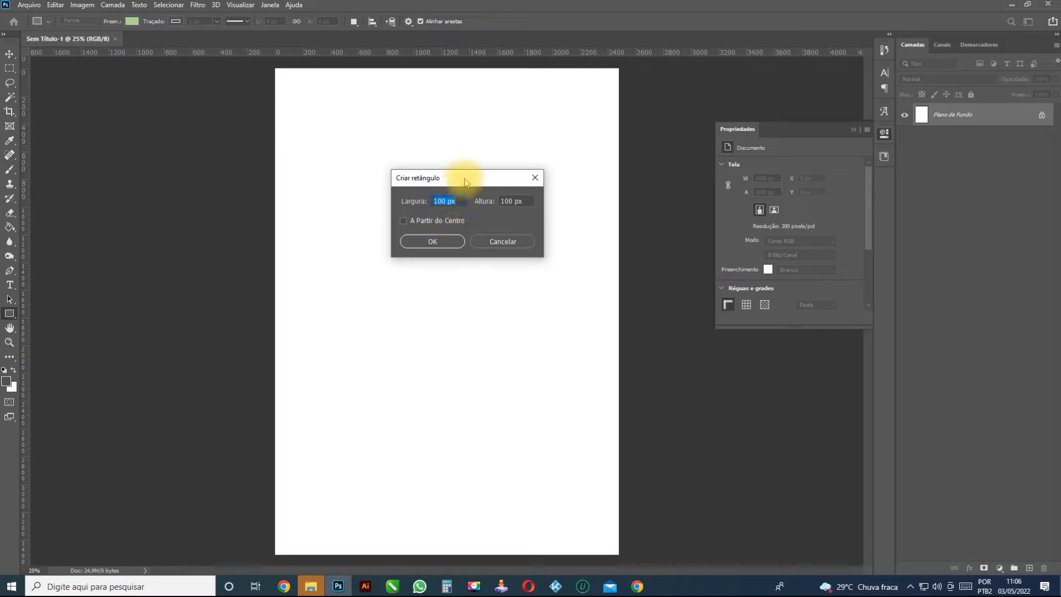
pyautogui.moveTo(465, 181); pyautogui.dragTo(462, 188)
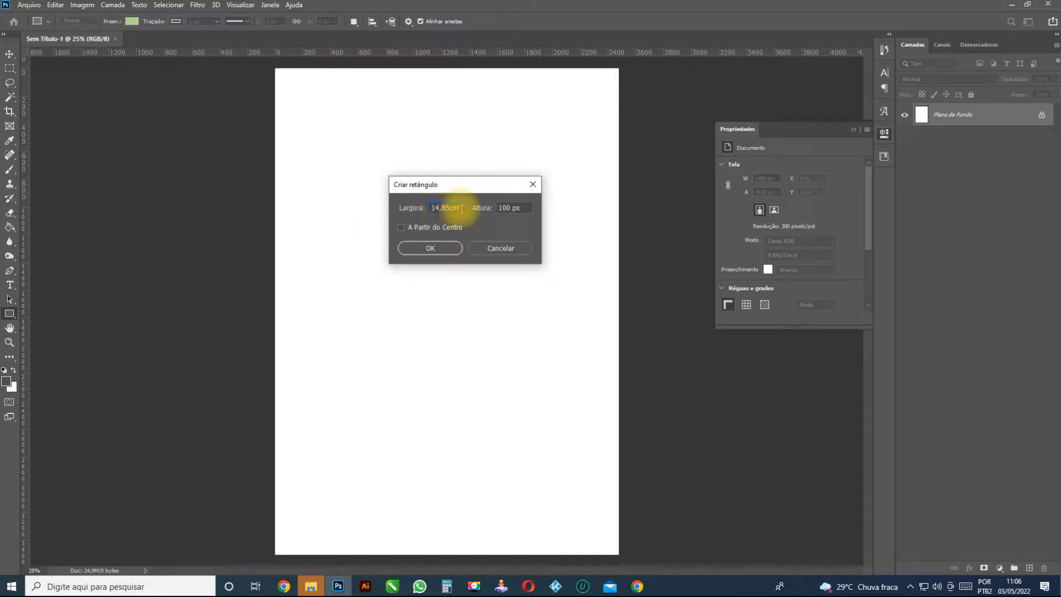
pyautogui.moveTo(522, 206); pyautogui.dragTo(452, 206)
pyautogui.write('21cm')
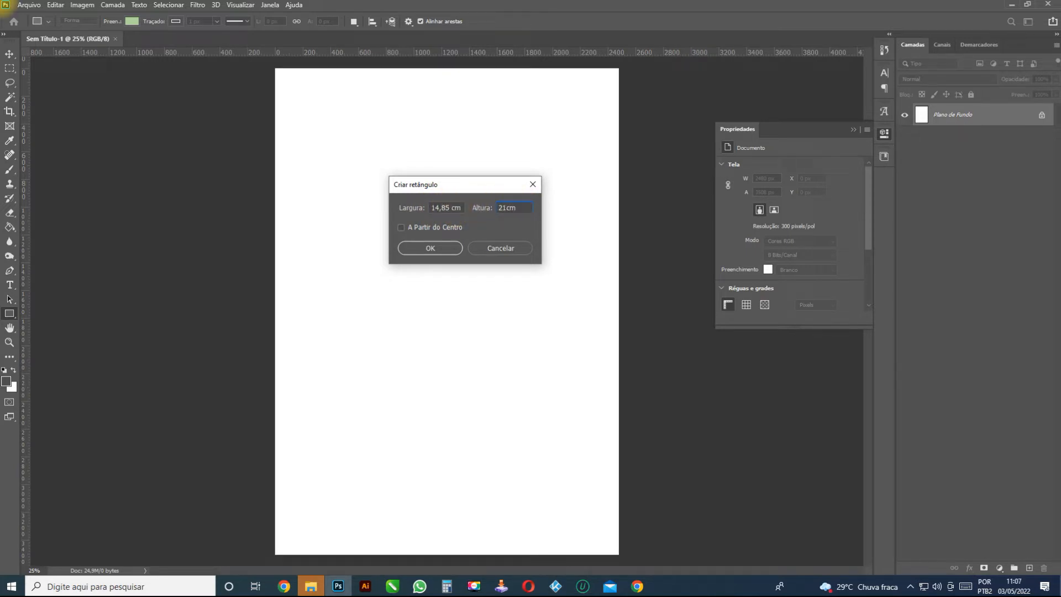
pyautogui.press('Return')
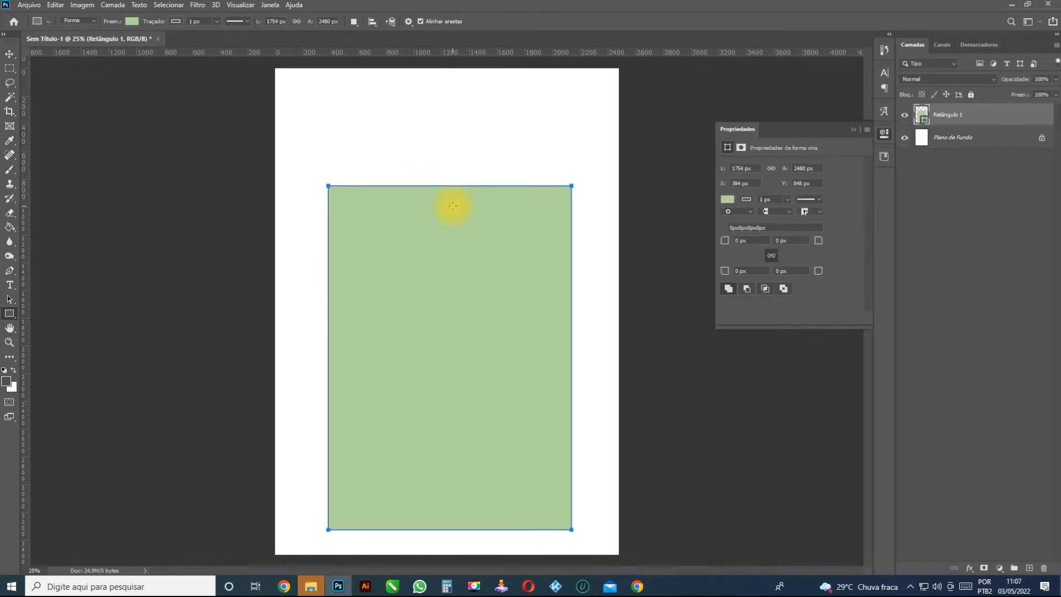
pyautogui.click(10, 54)
pyautogui.moveTo(510, 279); pyautogui.dragTo(505, 235)
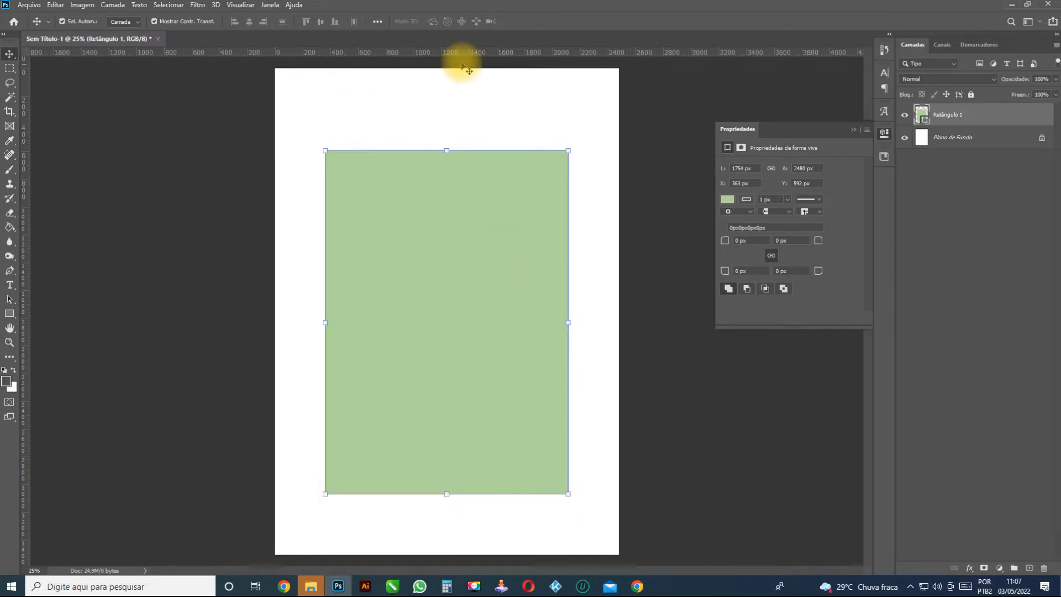
# Step: Rotate the green rectangle 90° to try it over the page's upper half, and rotate it back to portrait
pyautogui.hotkey('ctrl', 't')
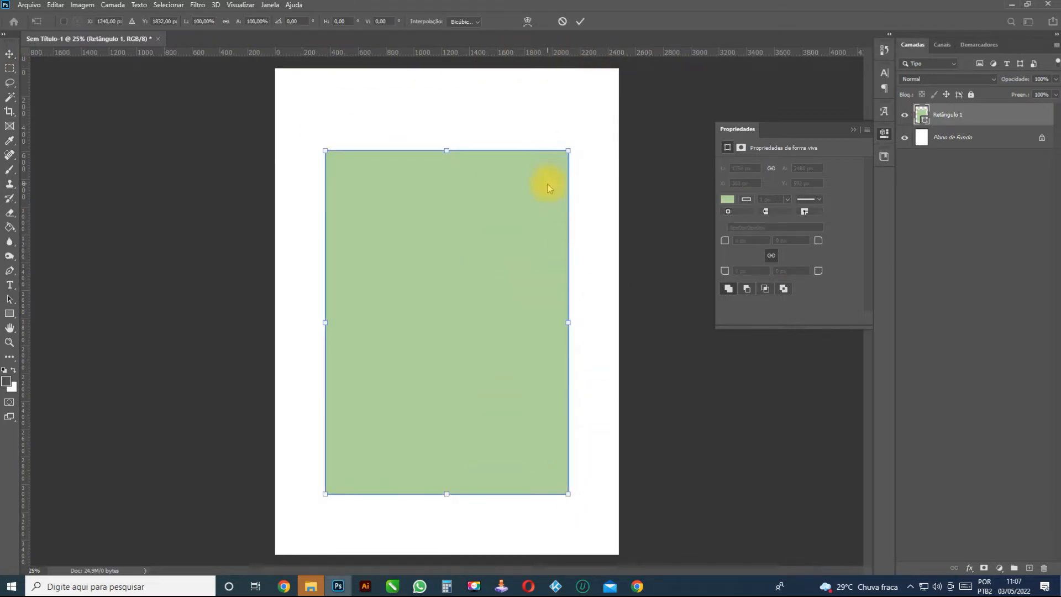
pyautogui.rightClick(549, 188)
pyautogui.click(600, 359)
pyautogui.moveTo(527, 279); pyautogui.dragTo(519, 147)
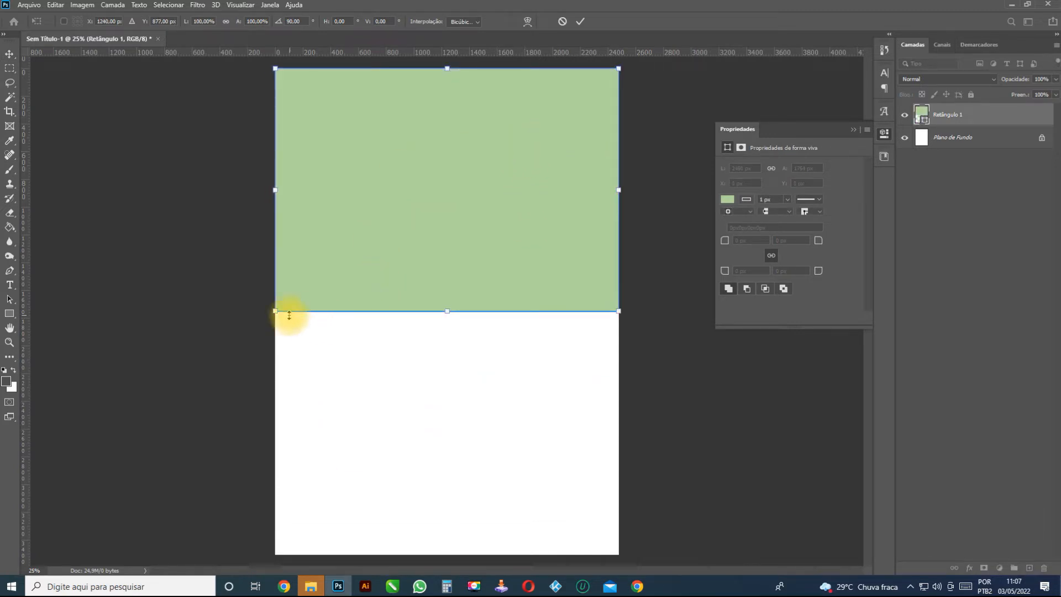
pyautogui.rightClick(518, 190)
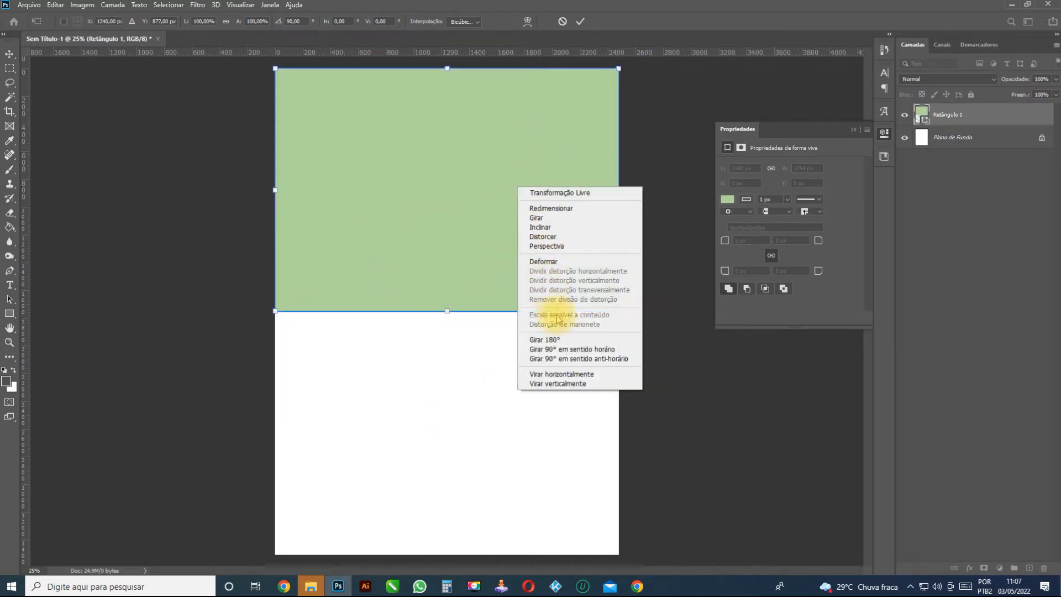
pyautogui.click(568, 360)
pyautogui.press('Return')
# Step: Move the green rectangle to the centre of the page and rename its layer Miolo
pyautogui.moveTo(498, 133); pyautogui.dragTo(497, 244)
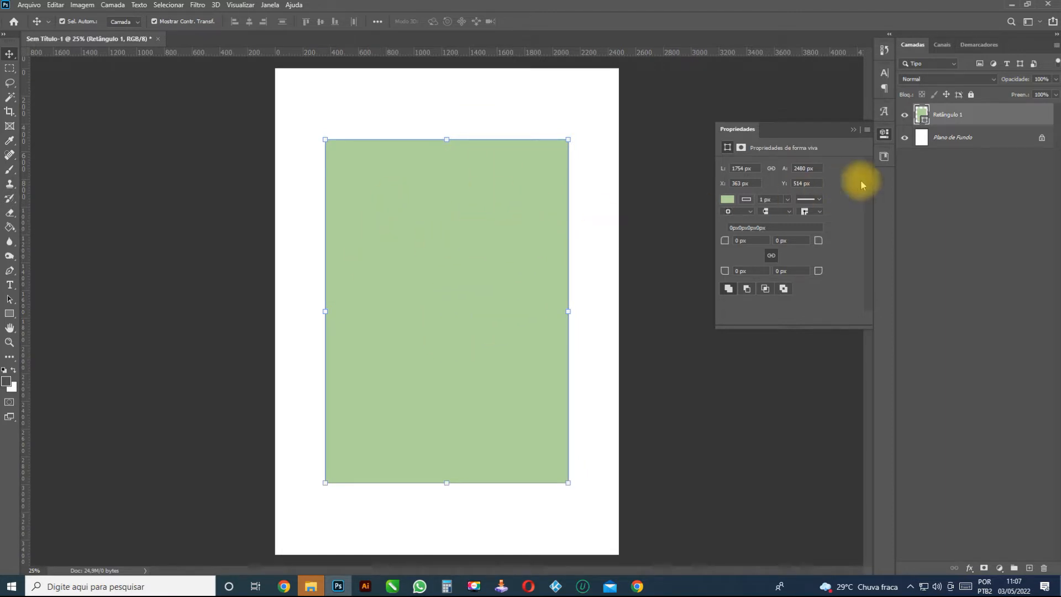
pyautogui.doubleClick(946, 116)
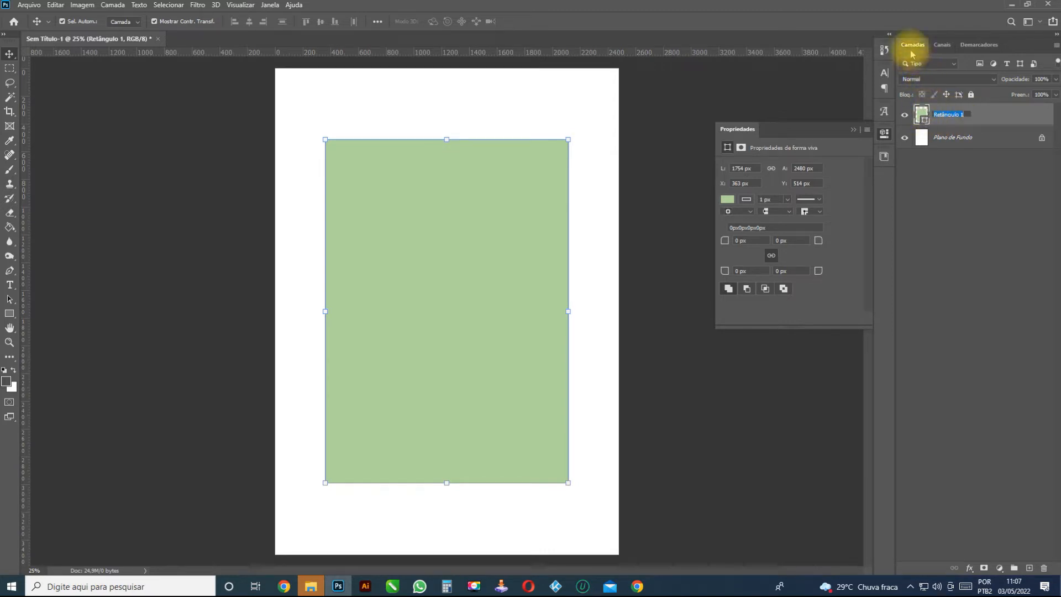
pyautogui.write('M')
pyautogui.press('Return')
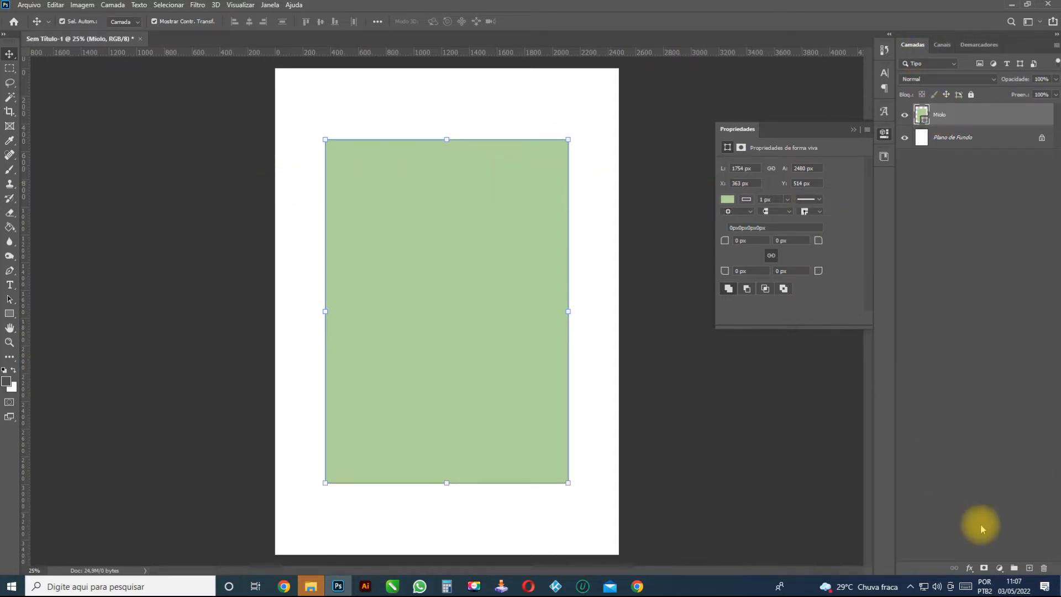
# Step: Add a new layer above Miolo and set the Rectangle tool's fill to pale yellow
pyautogui.click(1029, 568)
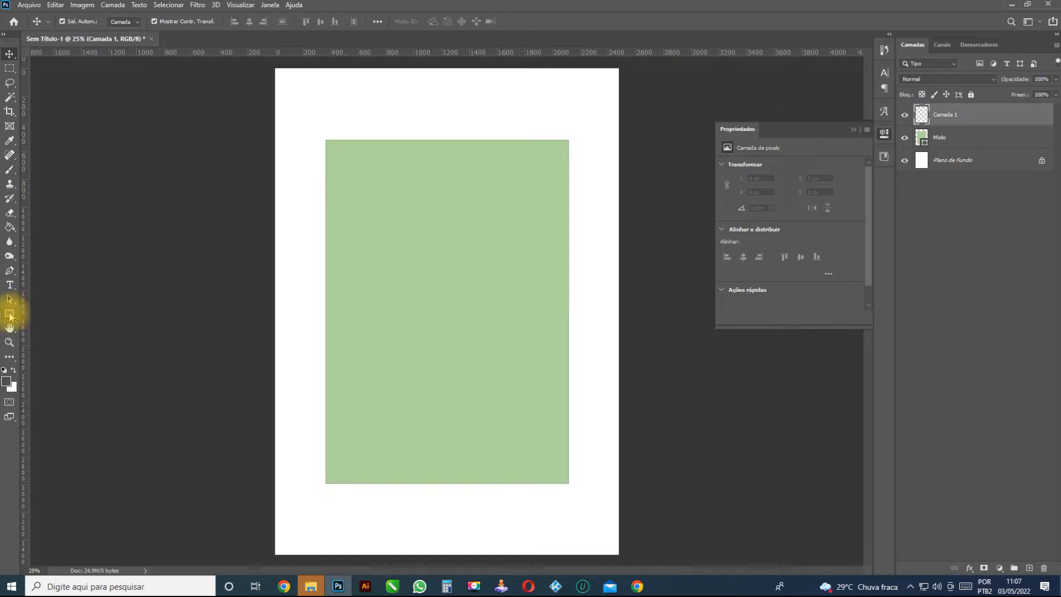
pyautogui.click(10, 314)
pyautogui.click(131, 22)
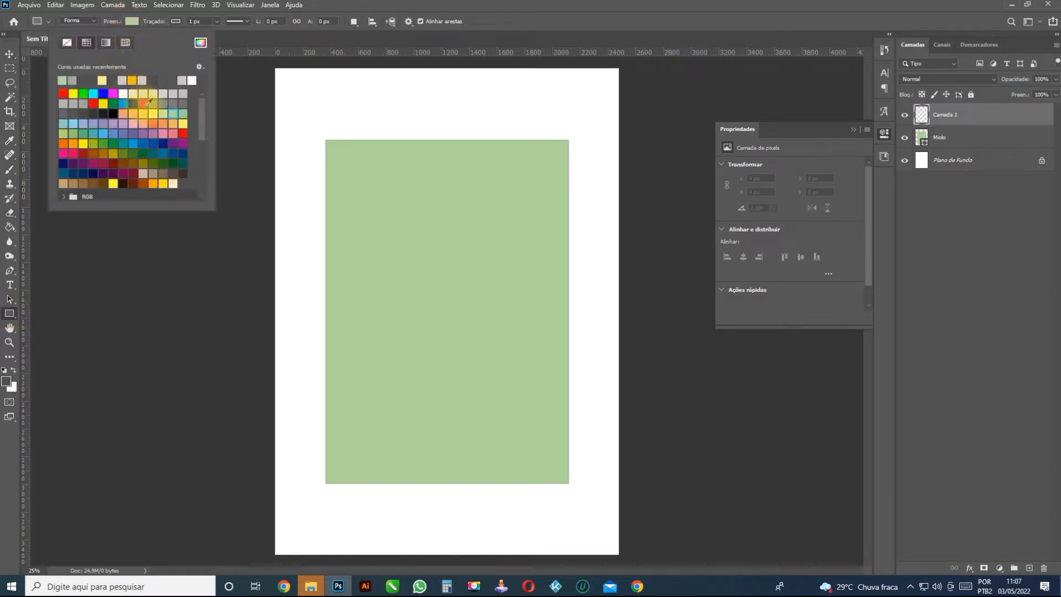
pyautogui.click(153, 113)
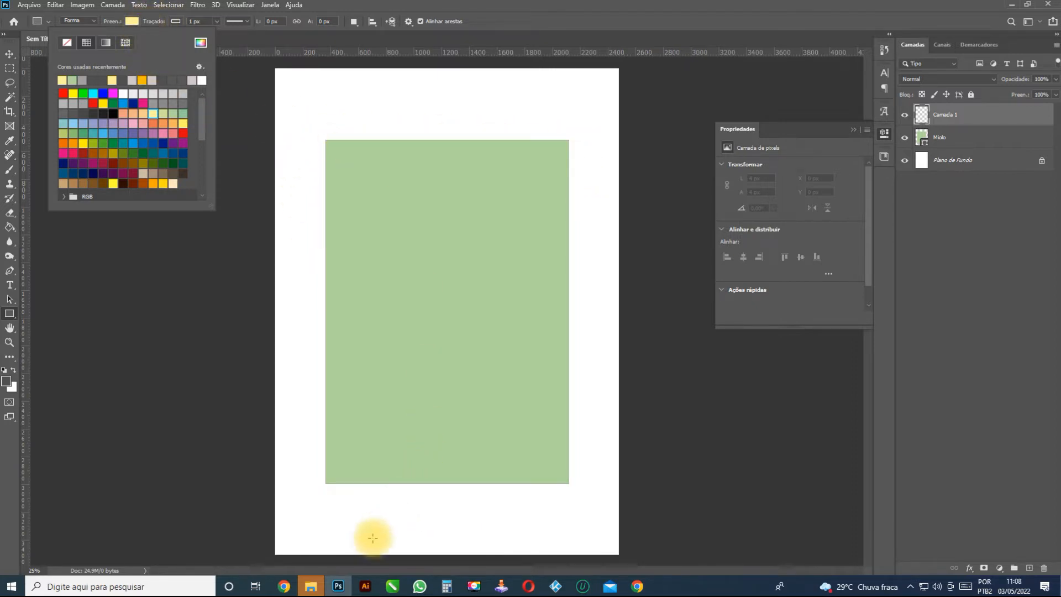
# Step: Switch to Calculator and add 0,5 to 14,85 to work out the cover width
pyautogui.click(441, 590)
pyautogui.moveTo(715, 157); pyautogui.dragTo(717, 99)
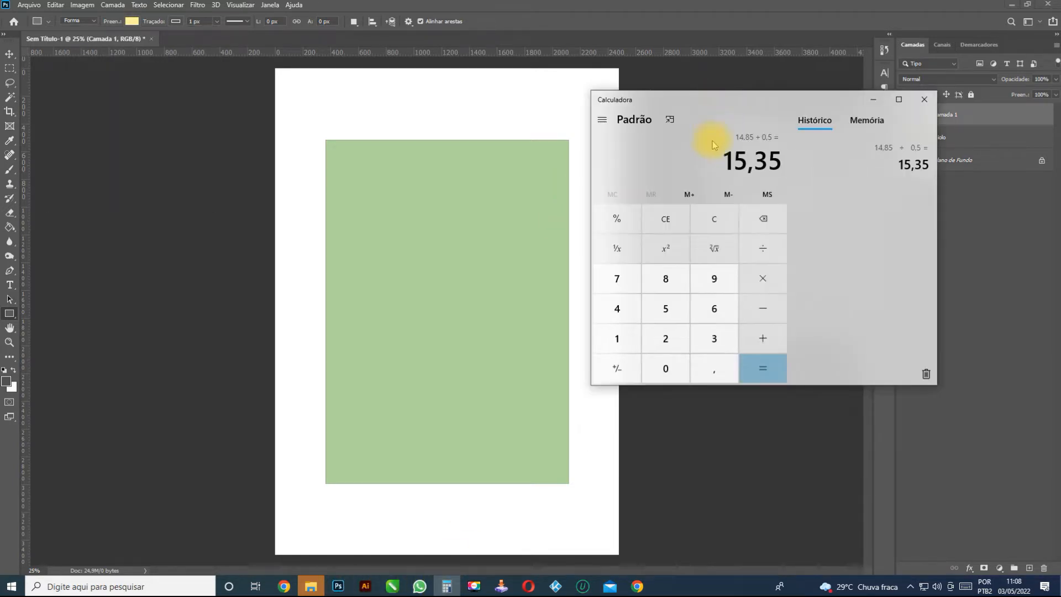
pyautogui.click(618, 340)
pyautogui.click(617, 309)
pyautogui.click(714, 368)
pyautogui.click(666, 279)
pyautogui.click(666, 309)
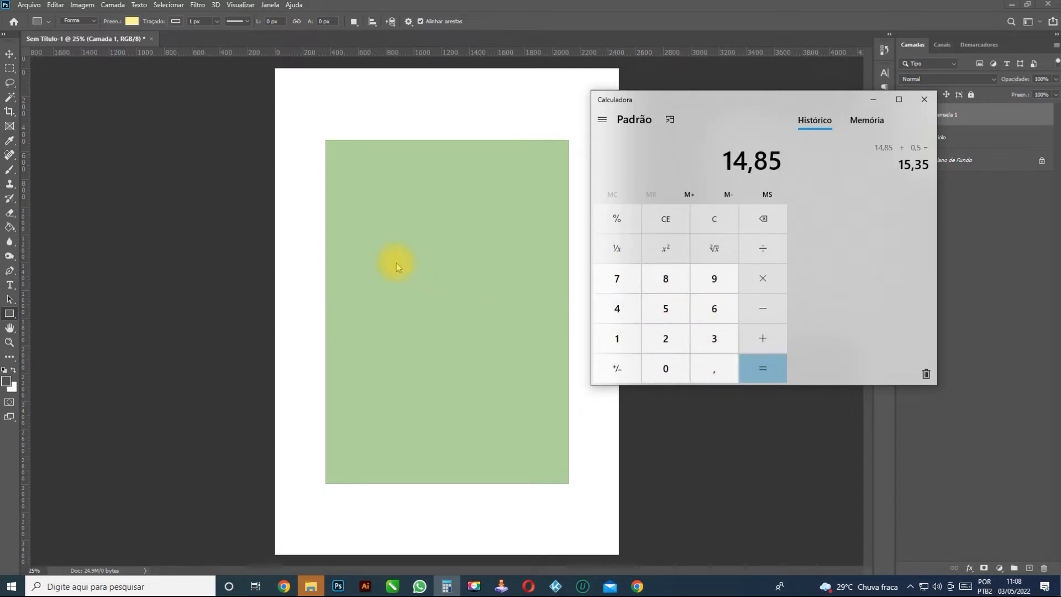
pyautogui.moveTo(727, 108); pyautogui.dragTo(752, 102)
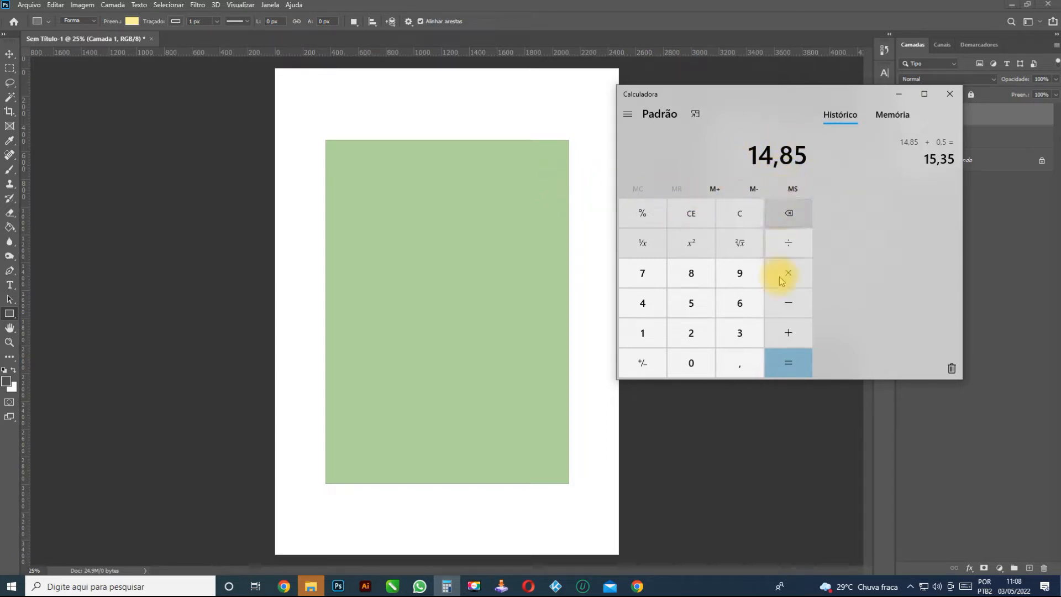
pyautogui.click(787, 332)
pyautogui.click(744, 365)
pyautogui.click(691, 303)
pyautogui.click(794, 365)
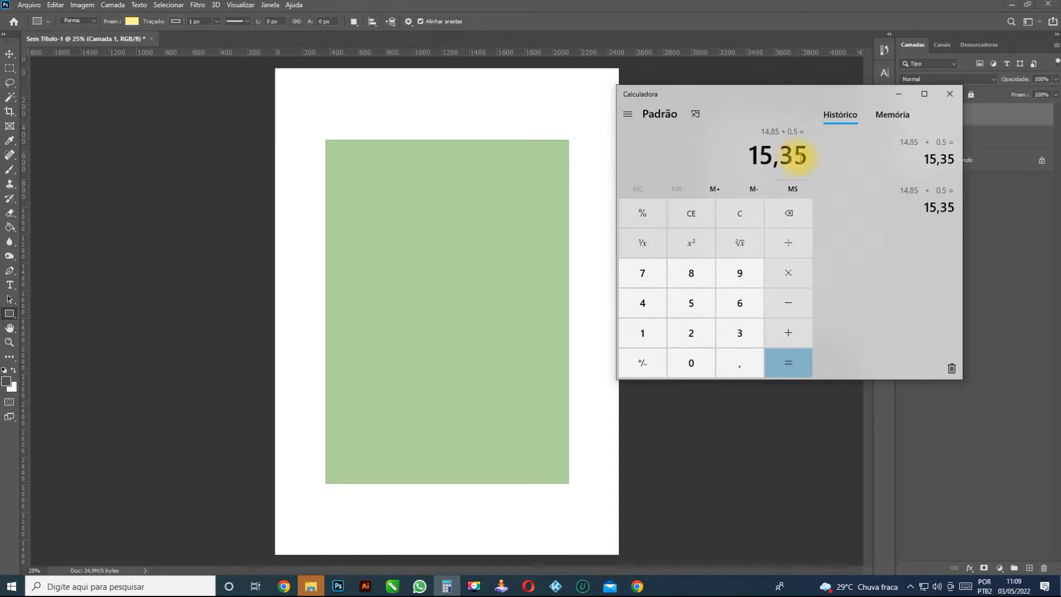
pyautogui.moveTo(780, 157); pyautogui.dragTo(811, 161)
pyautogui.click(776, 160)
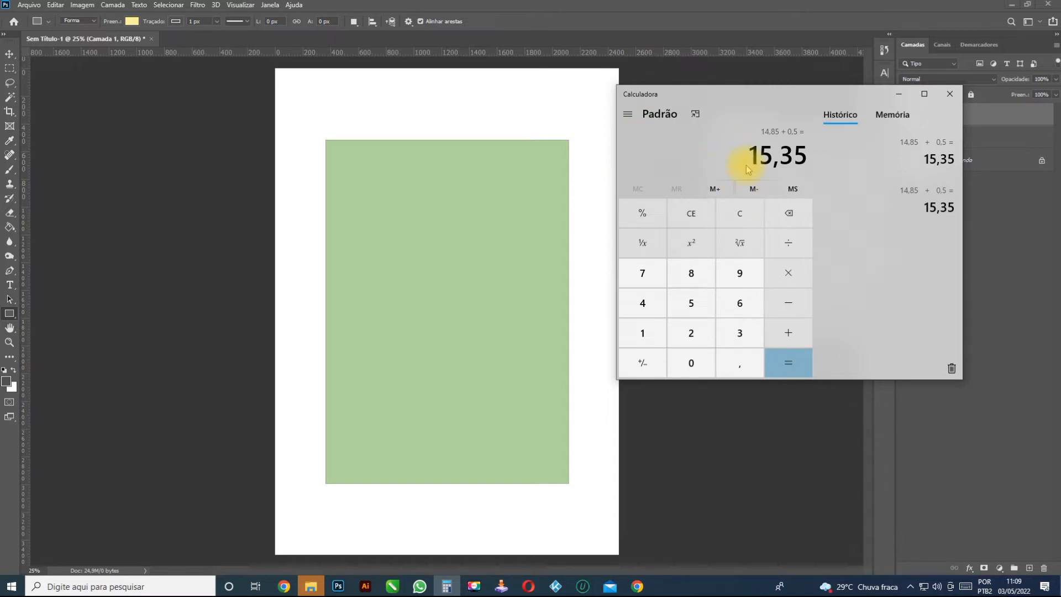
pyautogui.moveTo(804, 95); pyautogui.dragTo(804, 104)
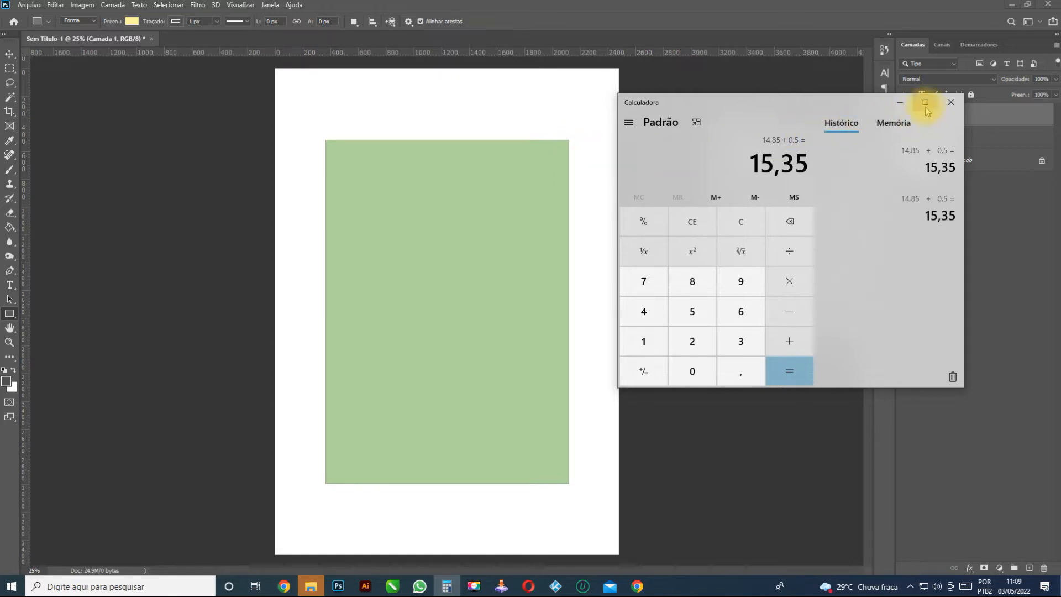
# Step: Return to Photoshop and create a pale yellow rectangle 15,5 cm wide and 22 cm high
pyautogui.click(131, 22)
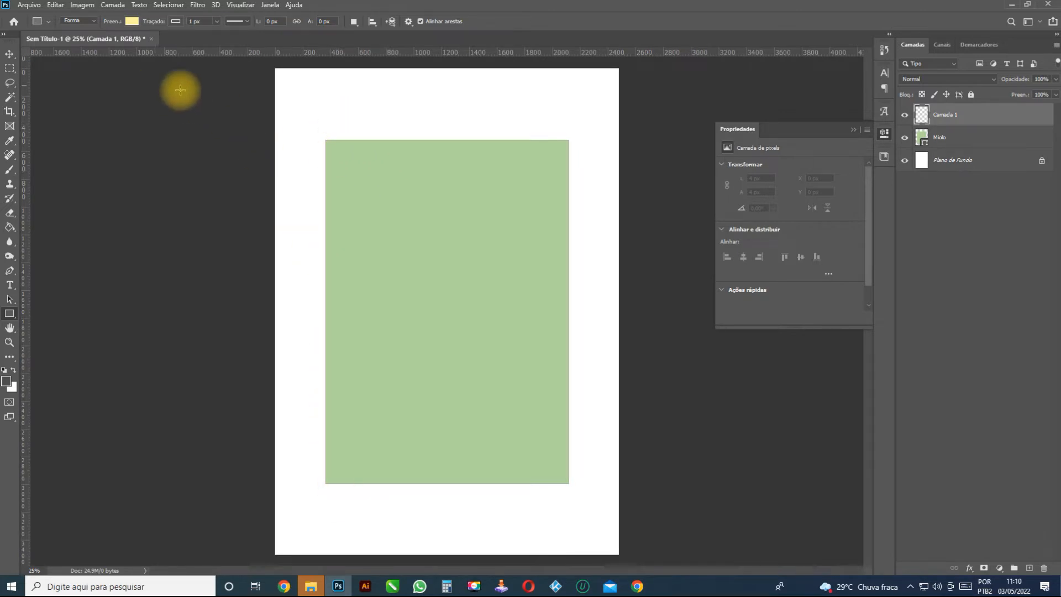
pyautogui.click(323, 129)
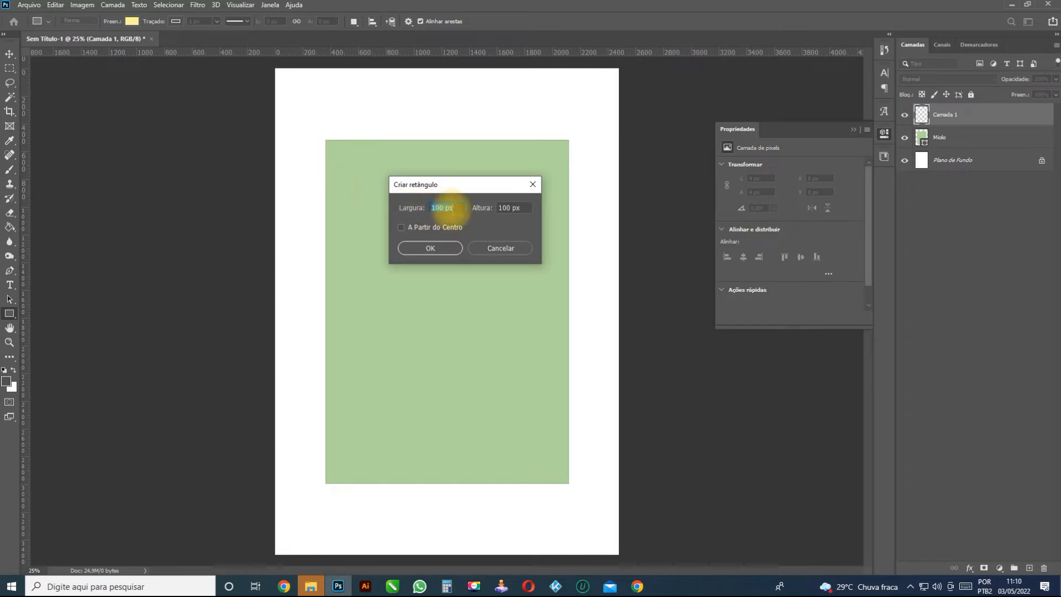
pyautogui.write('15,5cm')
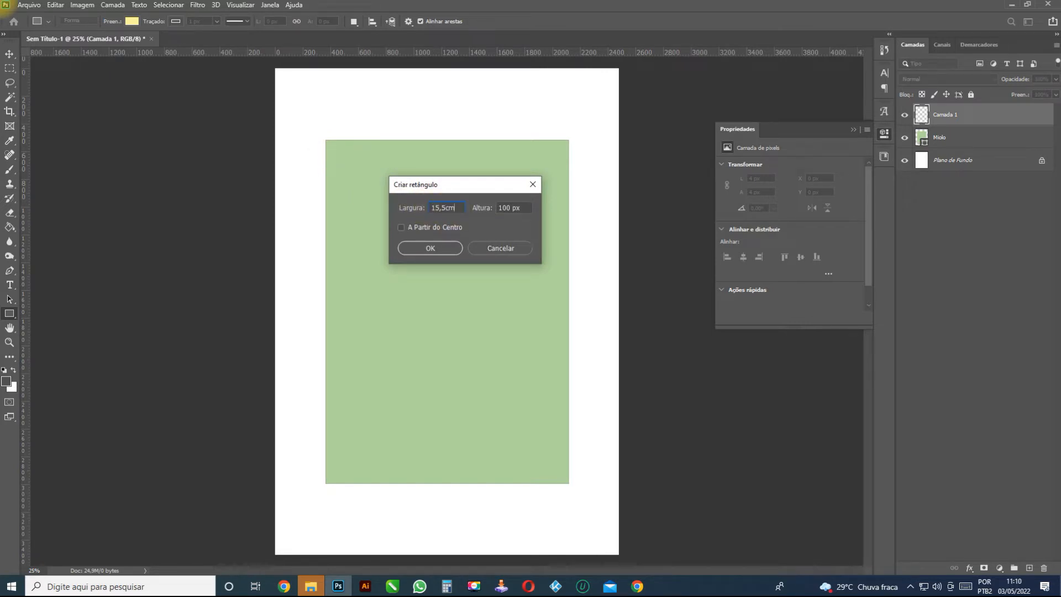
pyautogui.press('Tab')
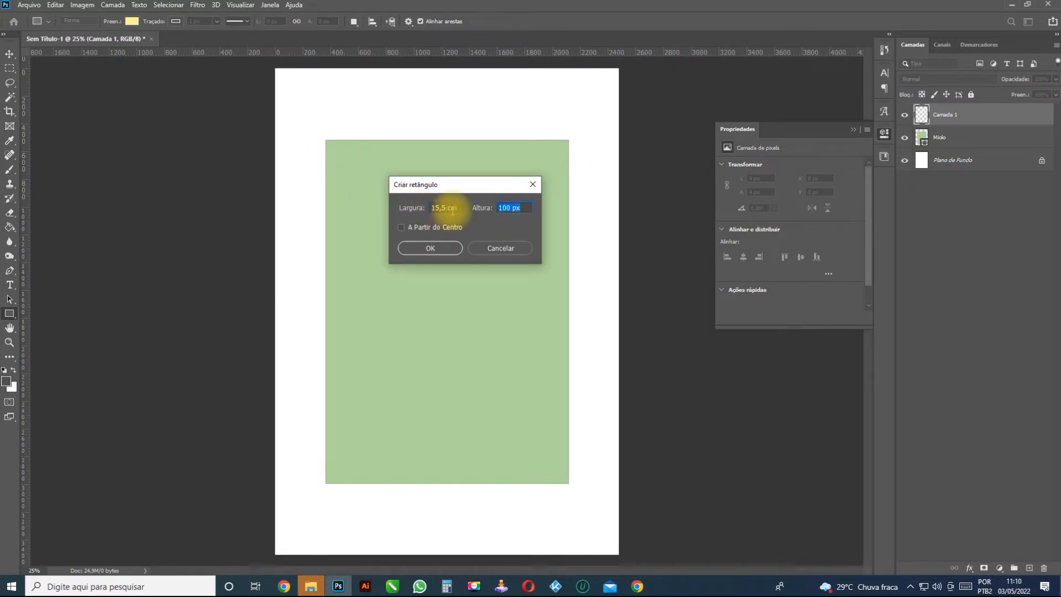
pyautogui.write('22cm')
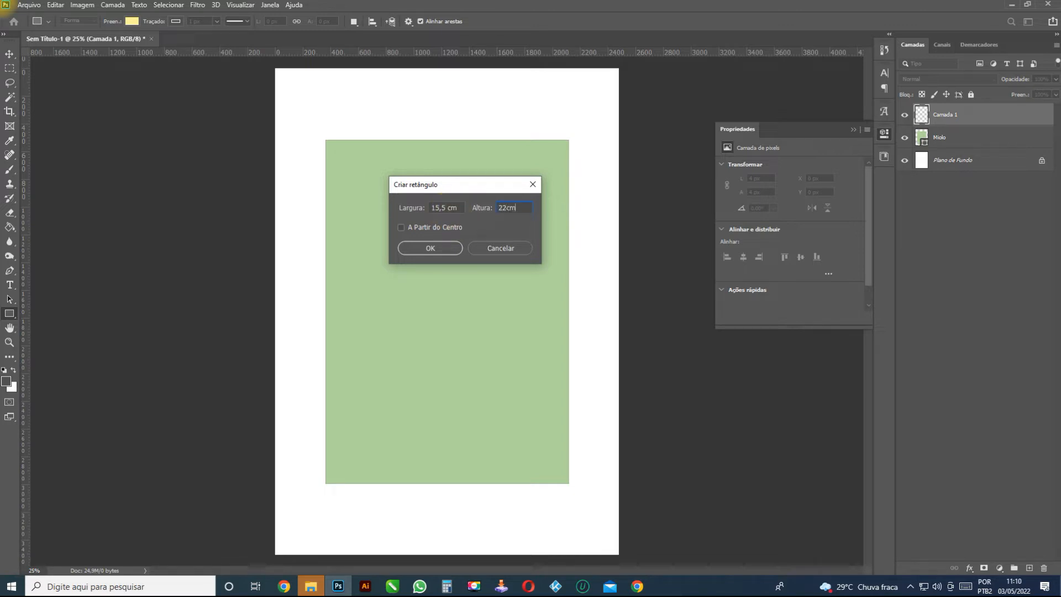
pyautogui.press('Return')
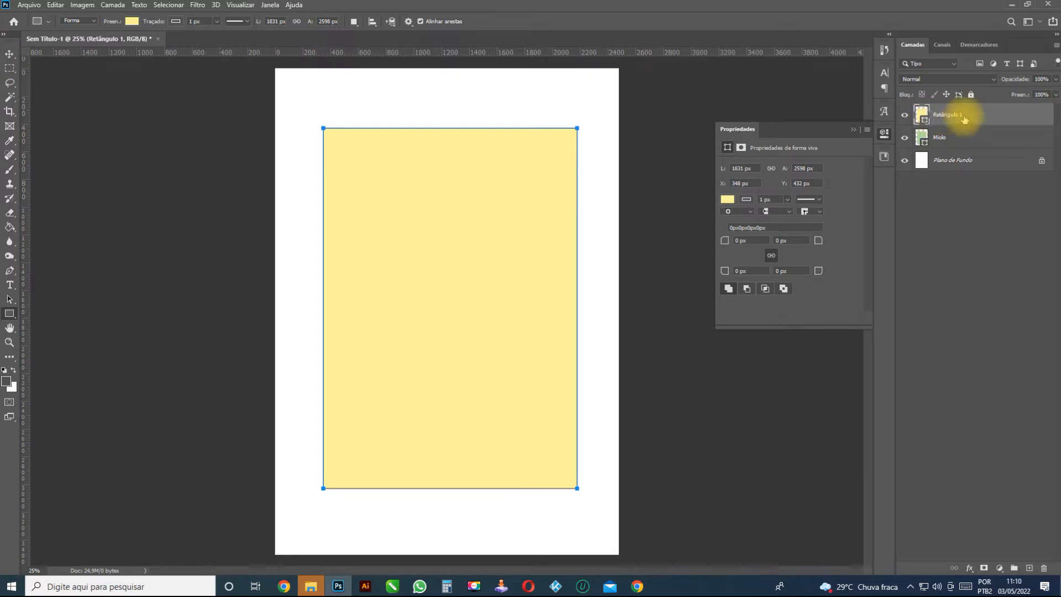
# Step: Rename the yellow rectangle's layer Capa
pyautogui.write('c')
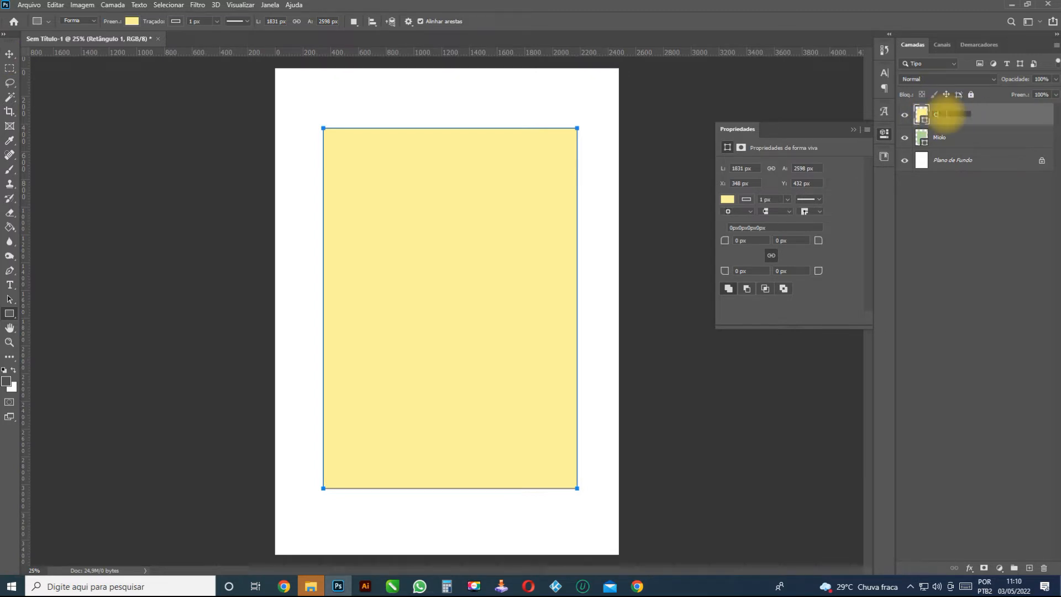
pyautogui.write('apa')
pyautogui.press('Return')
# Step: Place the Capa layer beneath Miolo and align the yellow rectangle's left edge with the green one's
pyautogui.moveTo(946, 114); pyautogui.dragTo(947, 143)
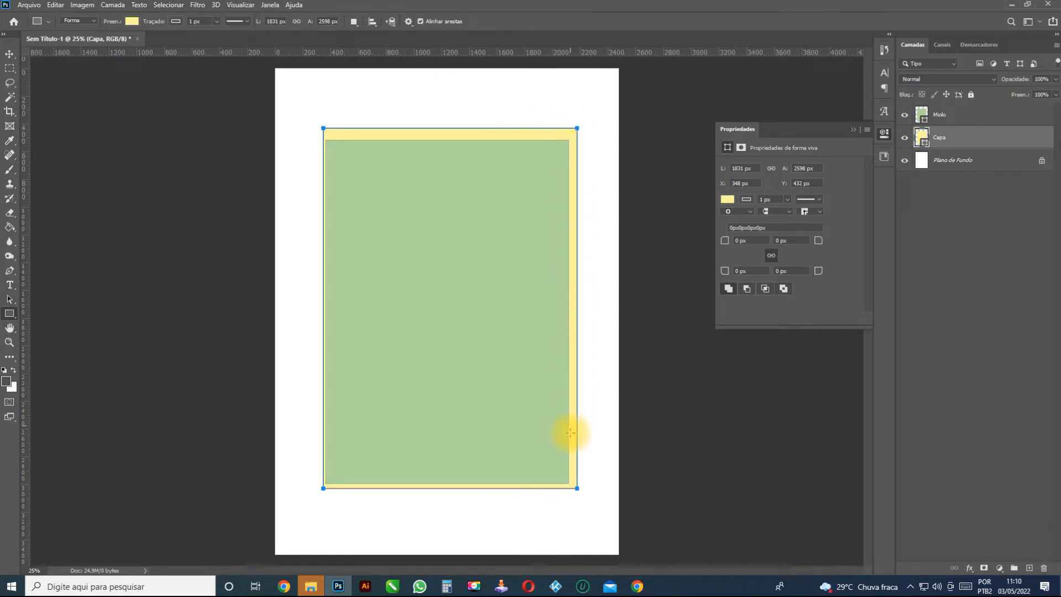
pyautogui.click(9, 53)
pyautogui.moveTo(385, 136); pyautogui.dragTo(388, 136)
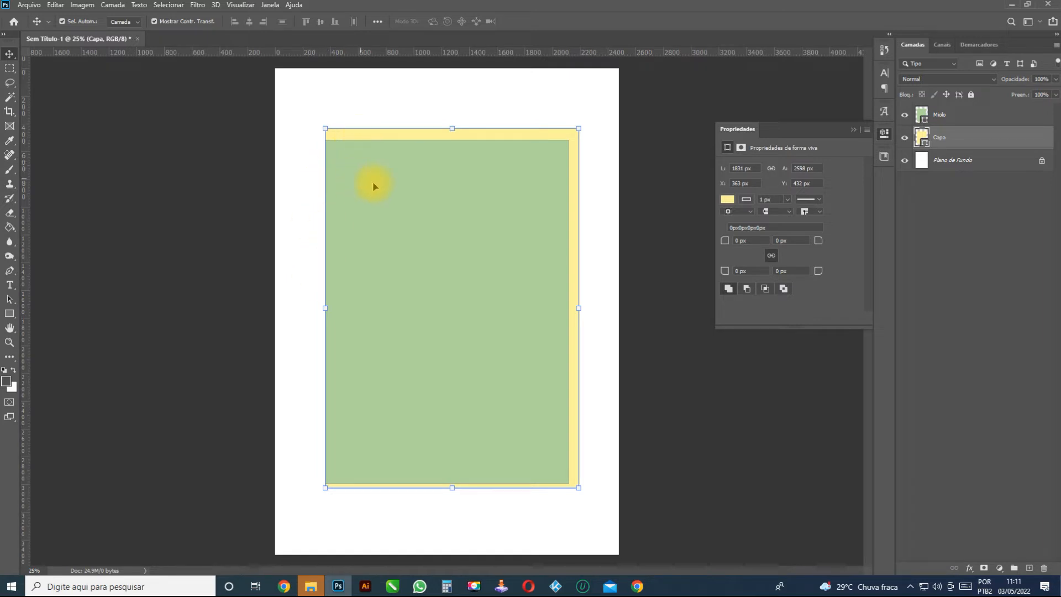
# Step: Shift the yellow rectangle 20 px down so that its margins above and below the green one look more even
pyautogui.hotkey('shift', 'Down')
pyautogui.hotkey('shift', 'Down')
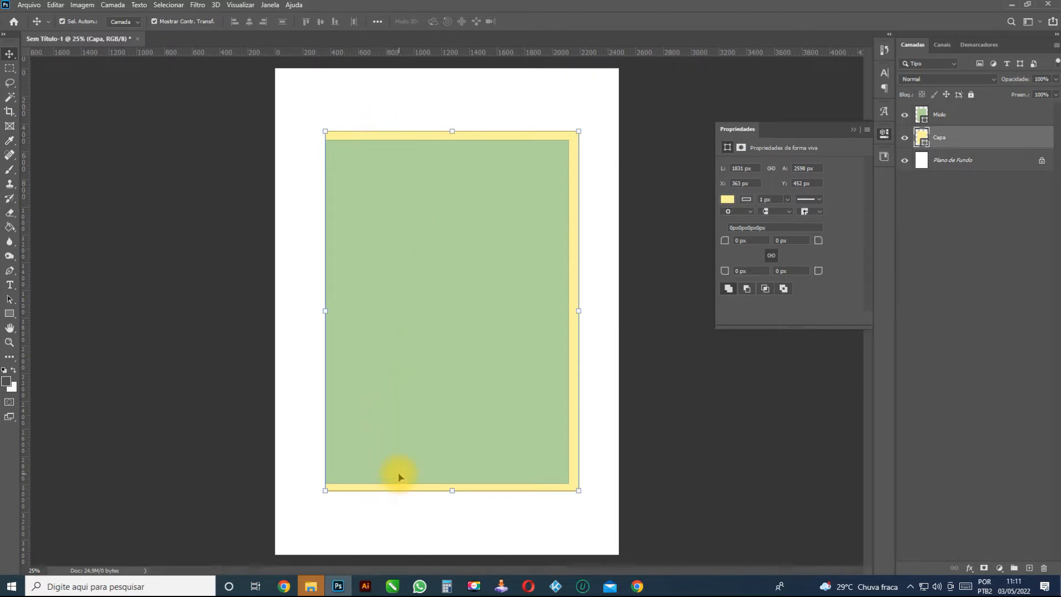
pyautogui.click(467, 369)
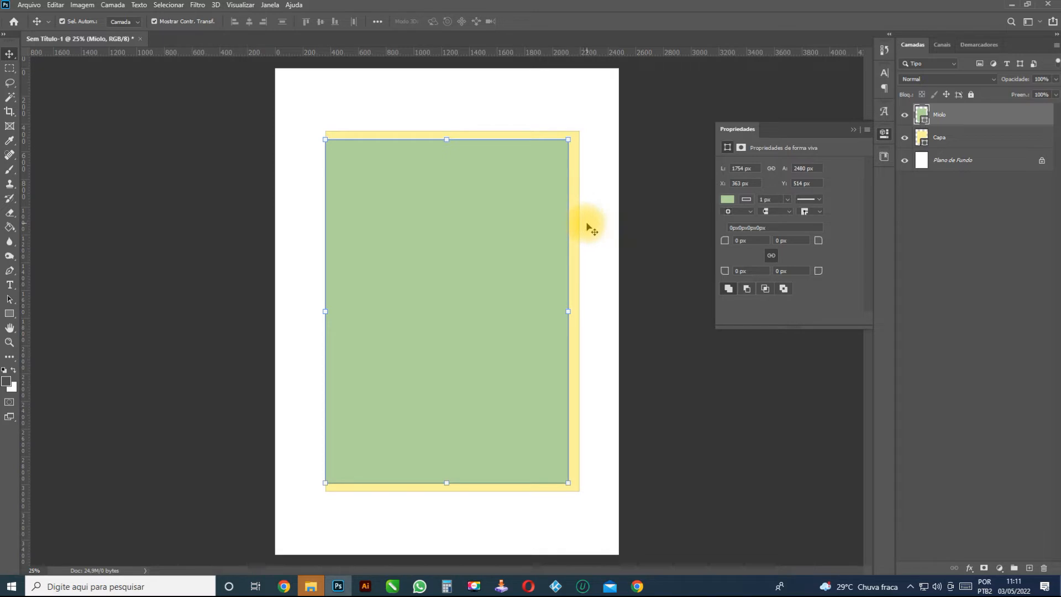
pyautogui.click(544, 107)
pyautogui.click(464, 139)
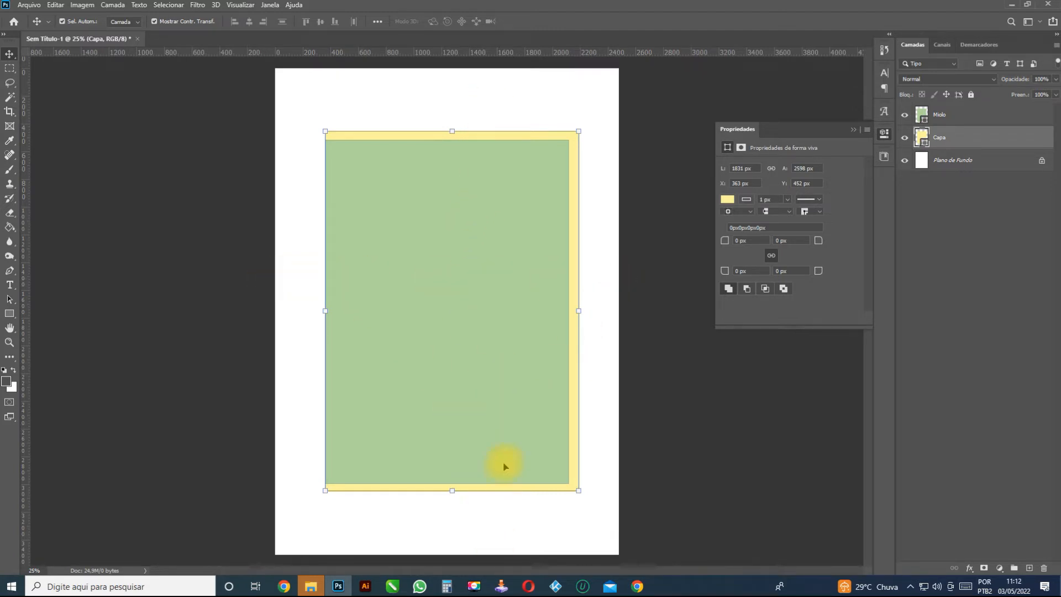
# Step: Switch to Calculator and add 3 to the cover's 15,5 width and to its 22 height, and return to Photoshop
pyautogui.click(446, 586)
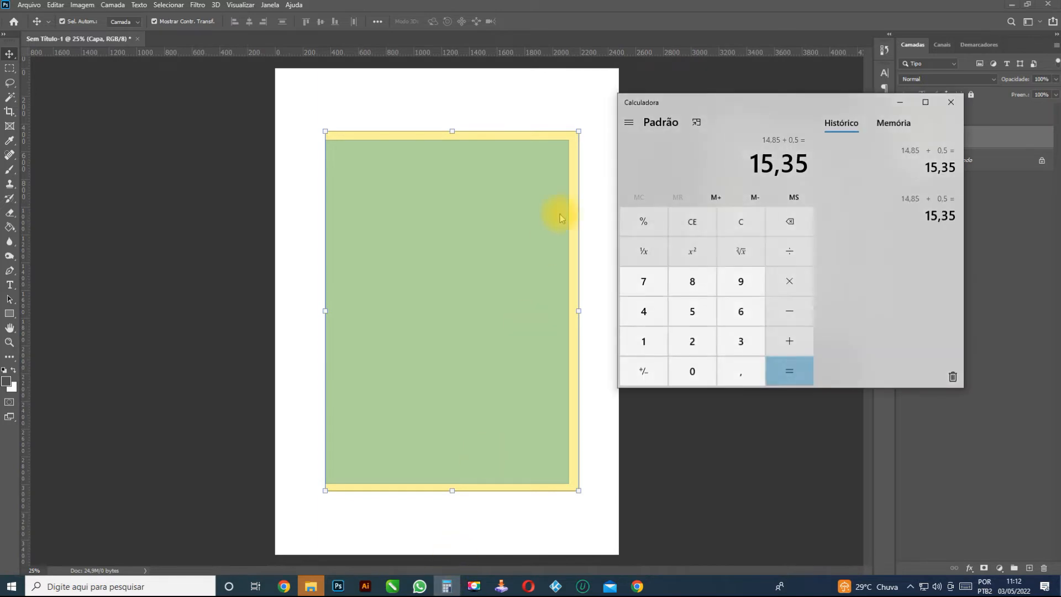
pyautogui.click(692, 221)
pyautogui.write('15,5 + 3')
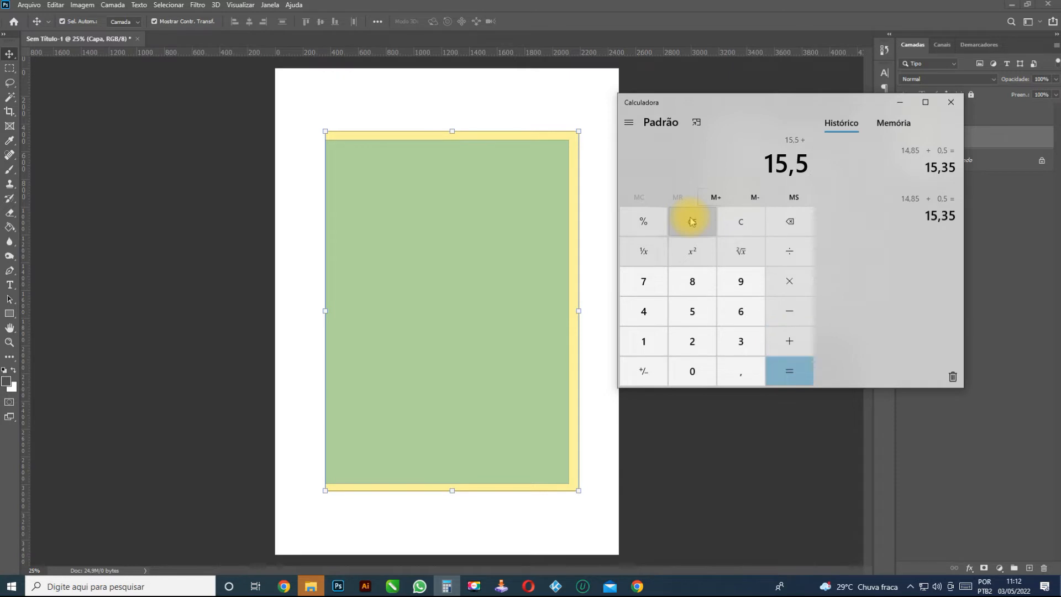
pyautogui.press('Return')
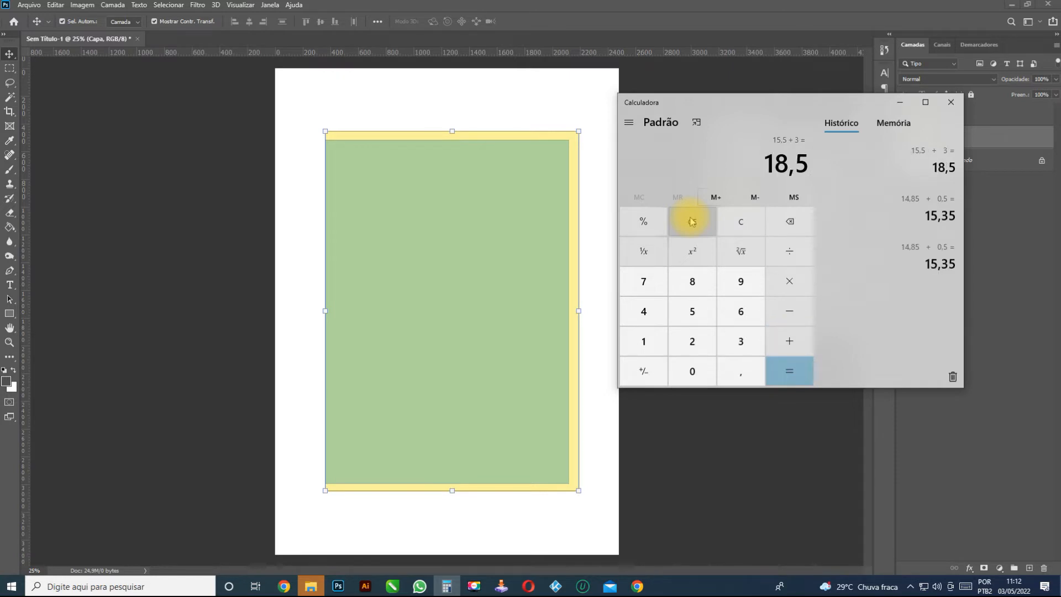
pyautogui.press('Escape')
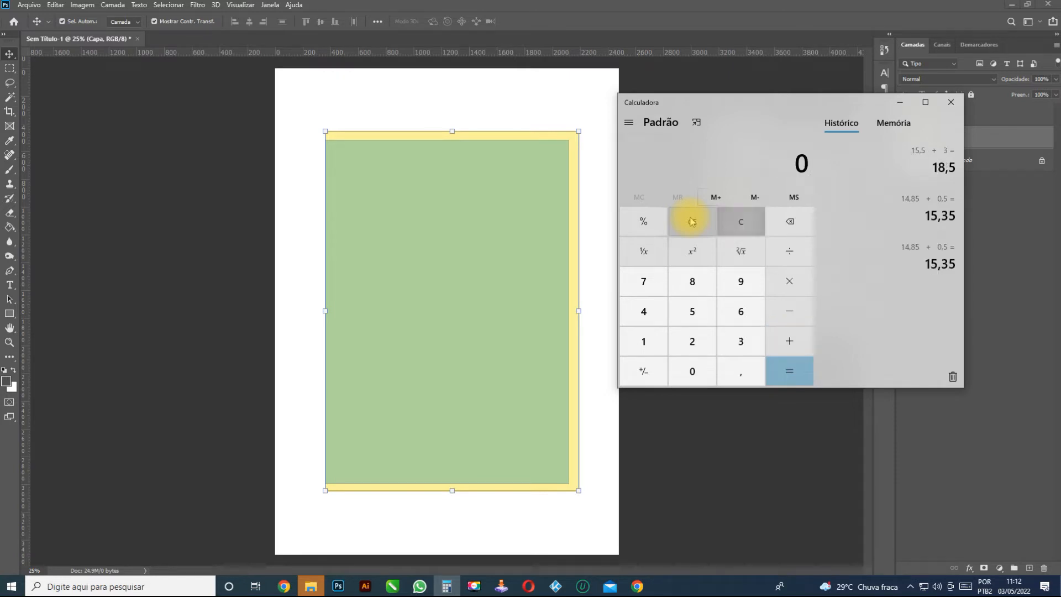
pyautogui.write('22')
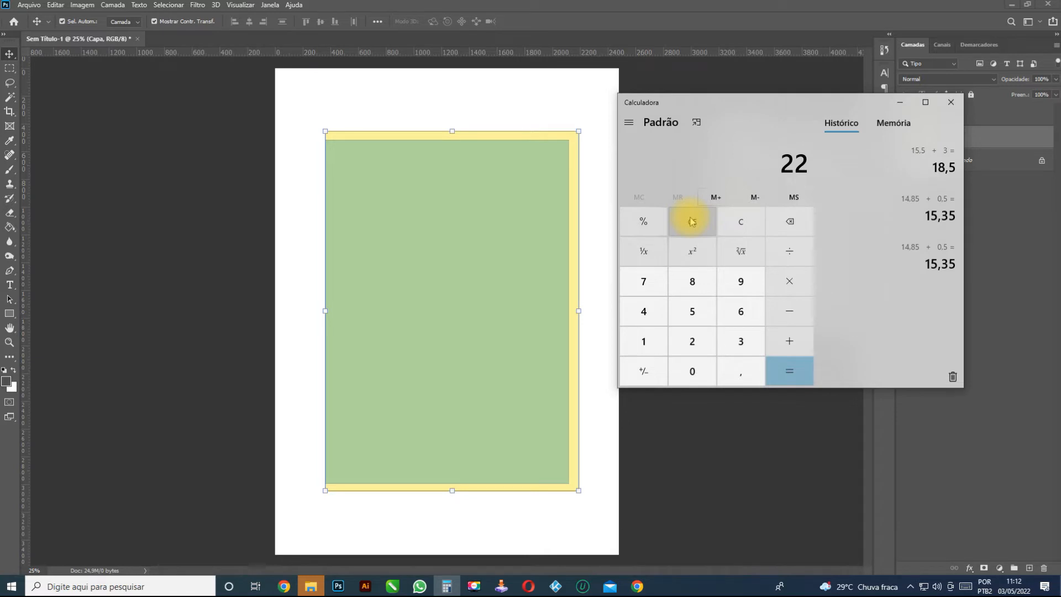
pyautogui.write(' + 3')
pyautogui.press('Return')
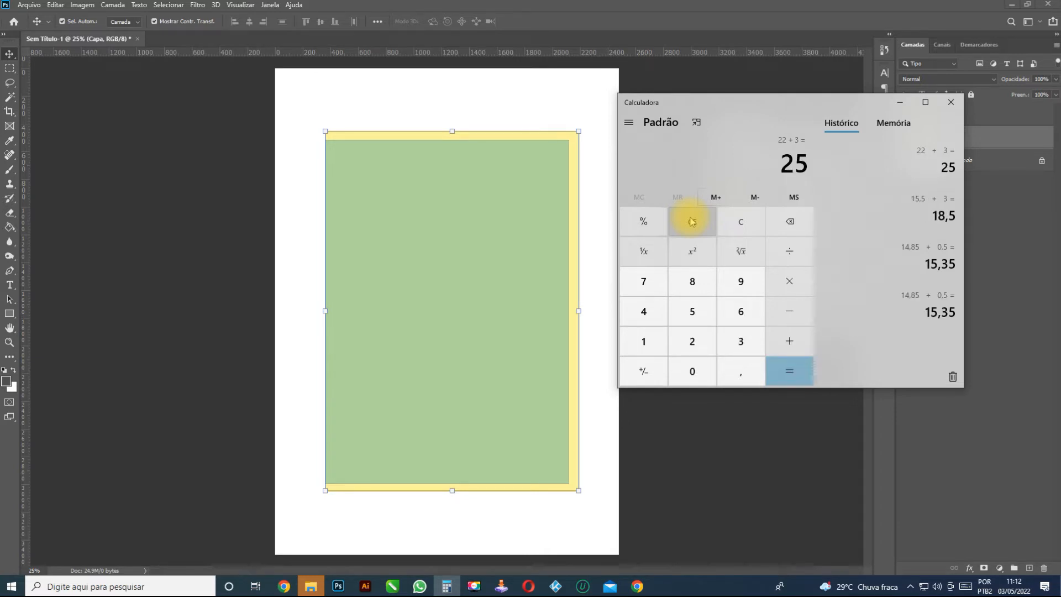
pyautogui.click(902, 105)
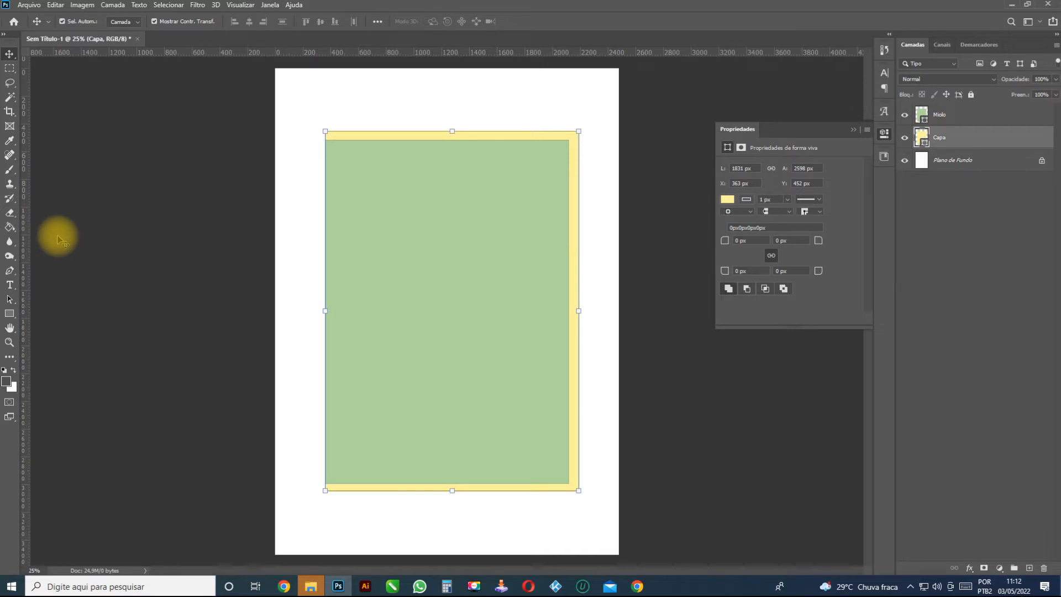
pyautogui.click(9, 313)
pyautogui.click(131, 21)
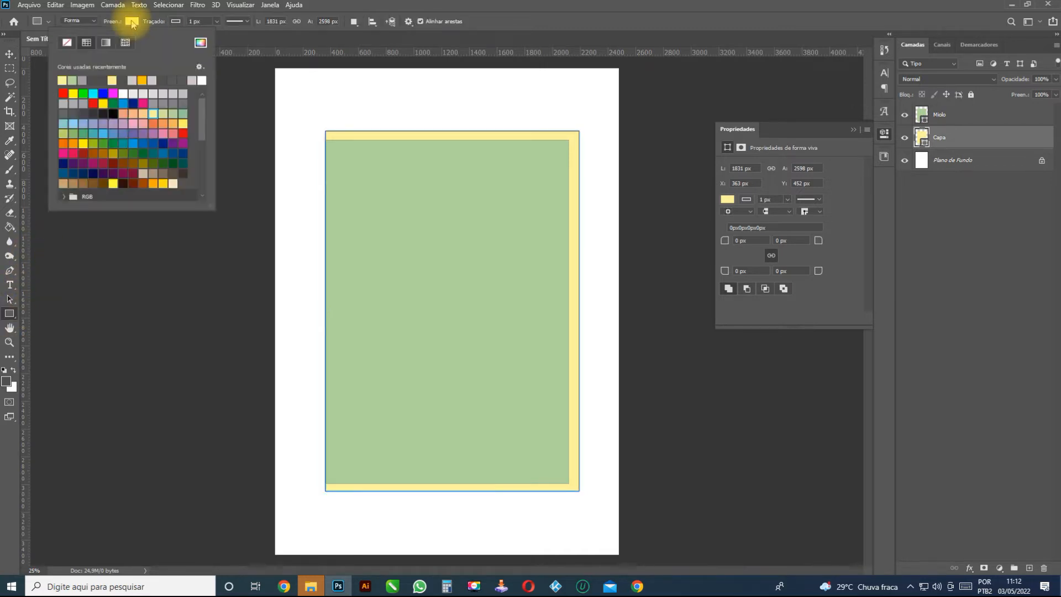
pyautogui.click(133, 124)
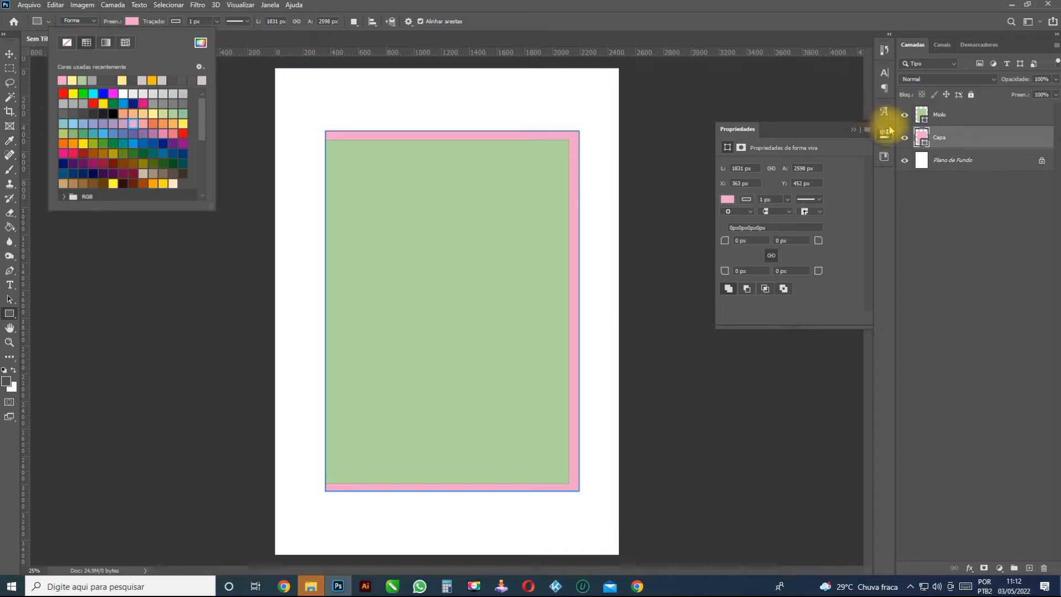
pyautogui.click(9, 53)
pyautogui.hotkey('ctrl', 'z')
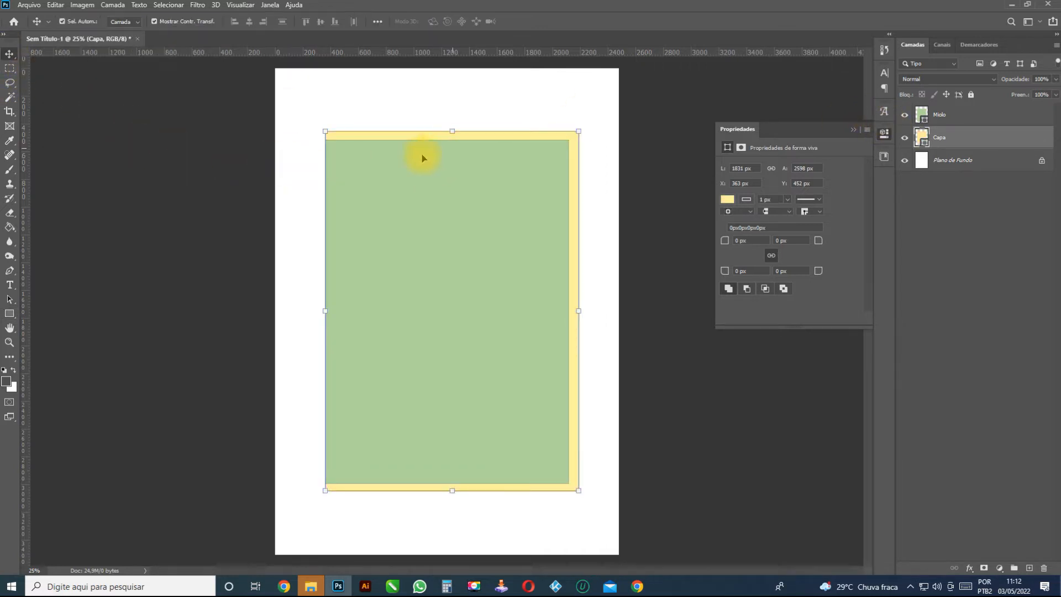
# Step: On a new layer beneath Capa, create a pink rectangle 18,5 cm wide and 25 cm high and centre it behind the yellow one
pyautogui.click(1029, 567)
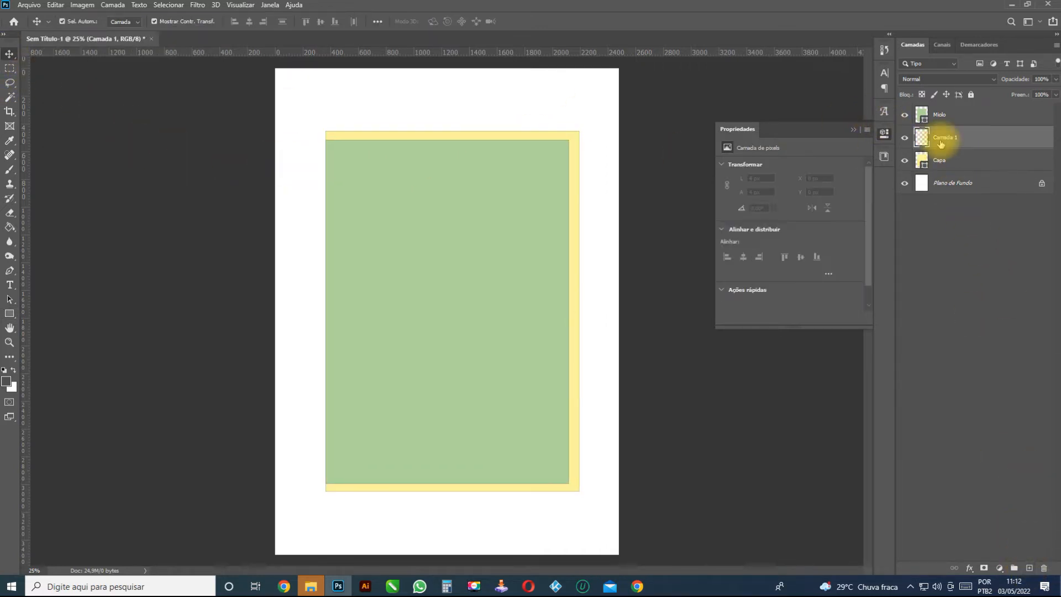
pyautogui.moveTo(944, 139); pyautogui.dragTo(948, 163)
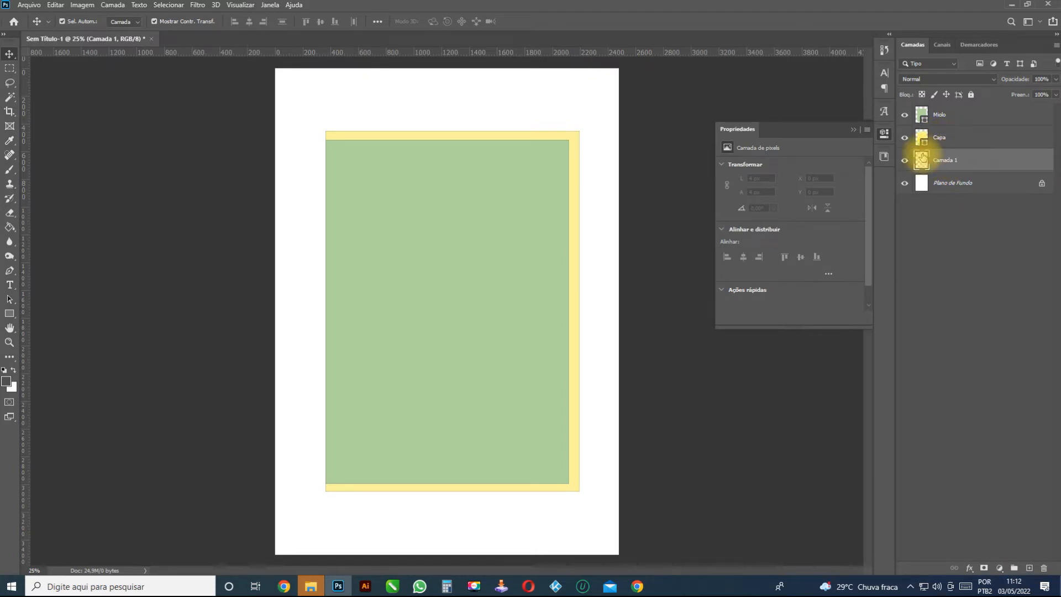
pyautogui.click(9, 313)
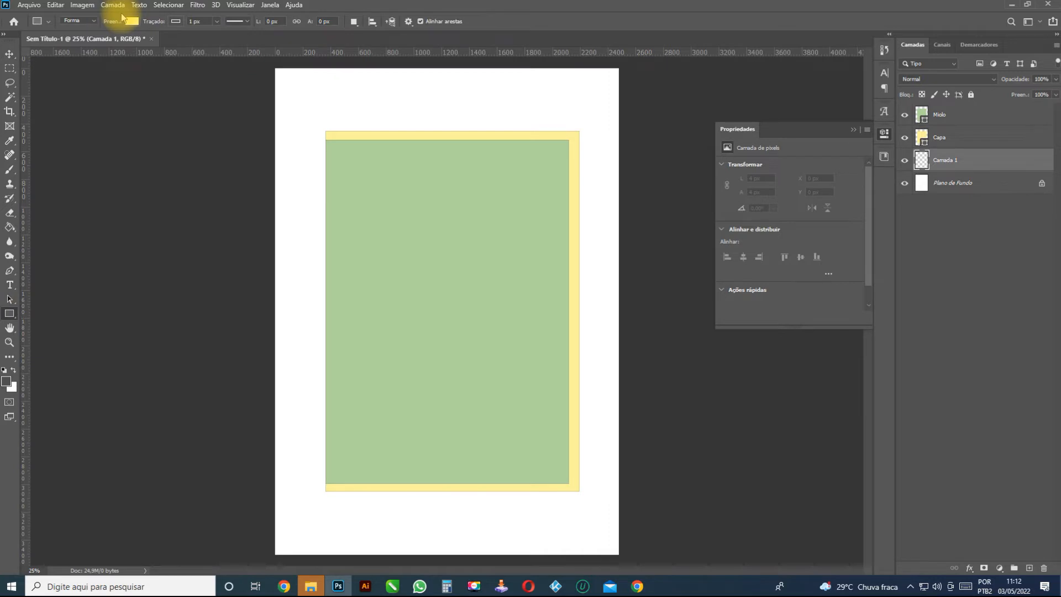
pyautogui.click(132, 21)
pyautogui.click(62, 80)
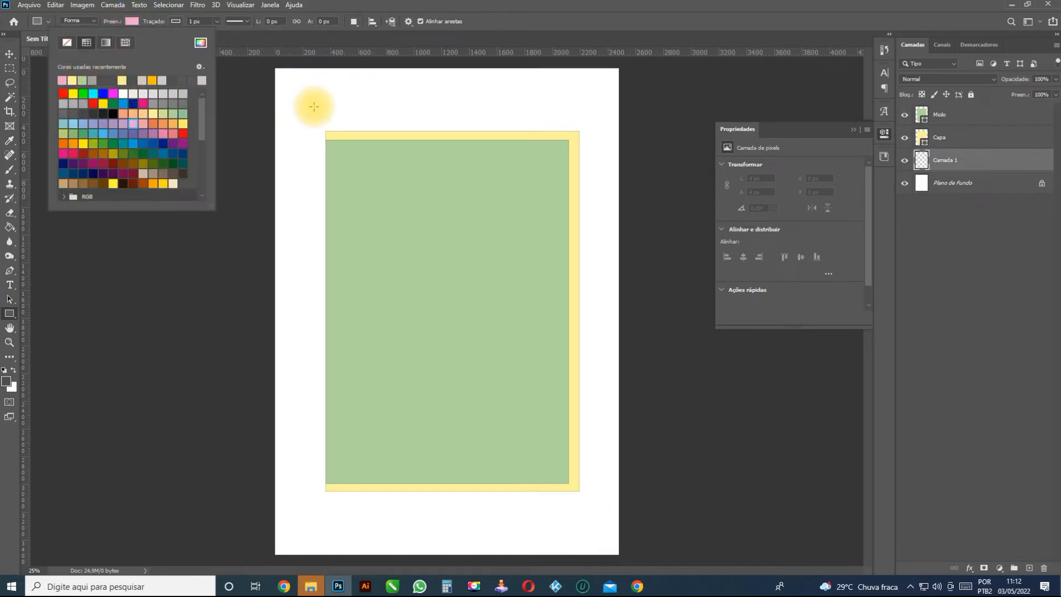
pyautogui.click(314, 106)
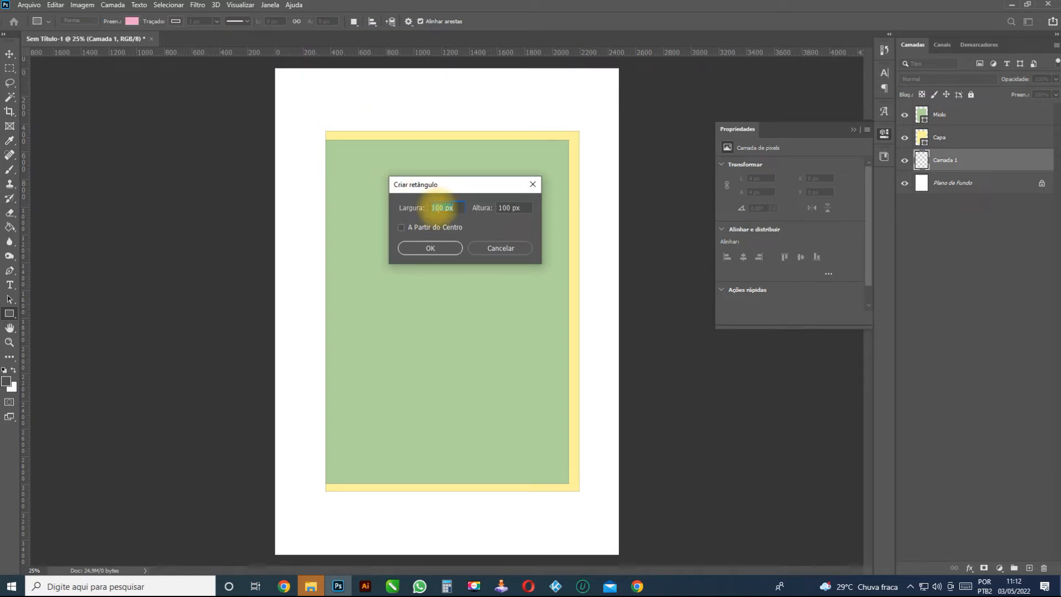
pyautogui.write('18,5cm')
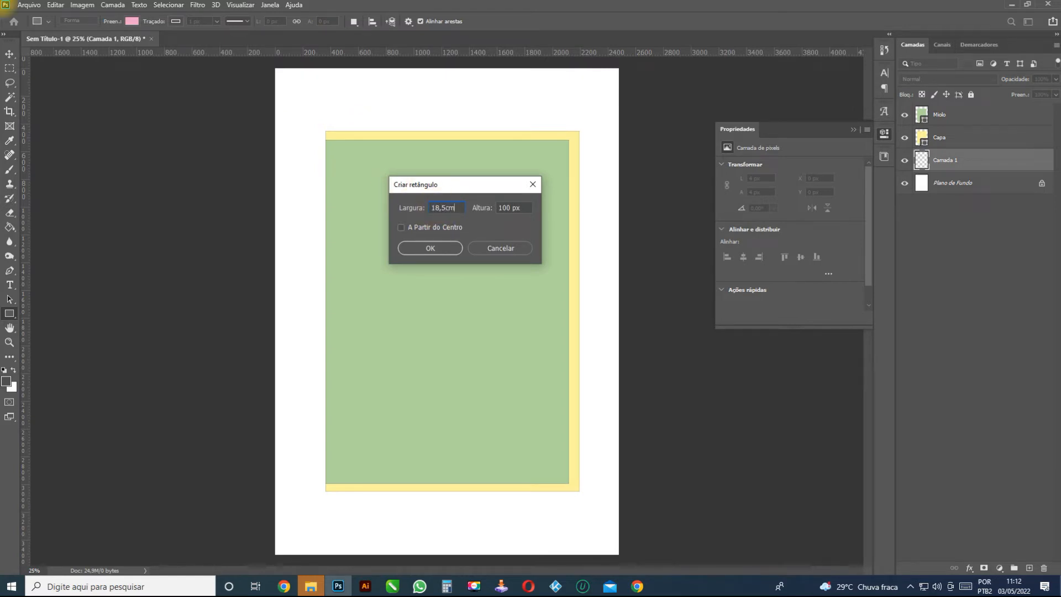
pyautogui.press('Tab')
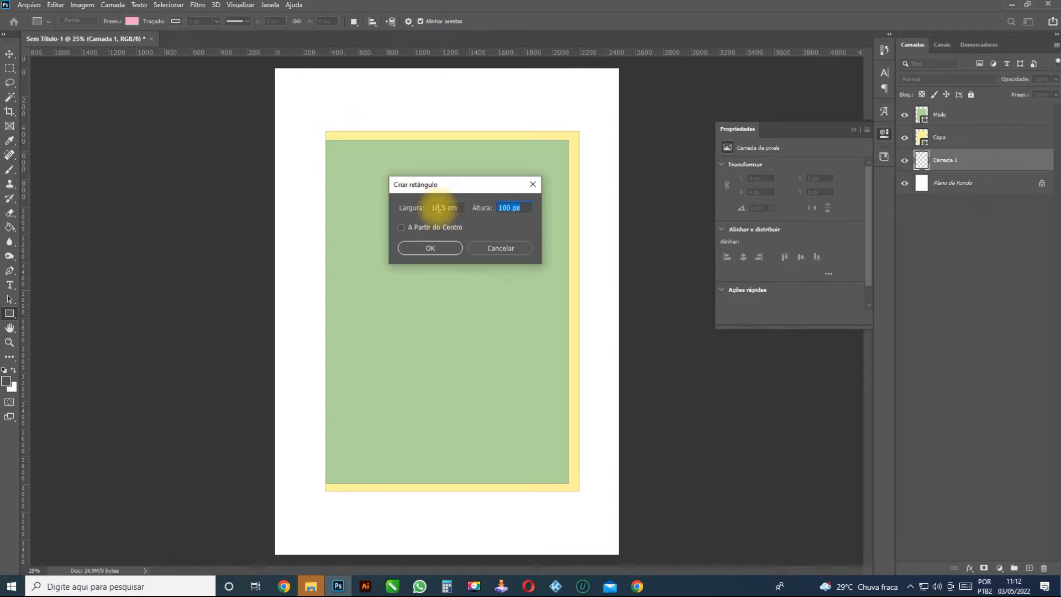
pyautogui.write('25')
pyautogui.press('Return')
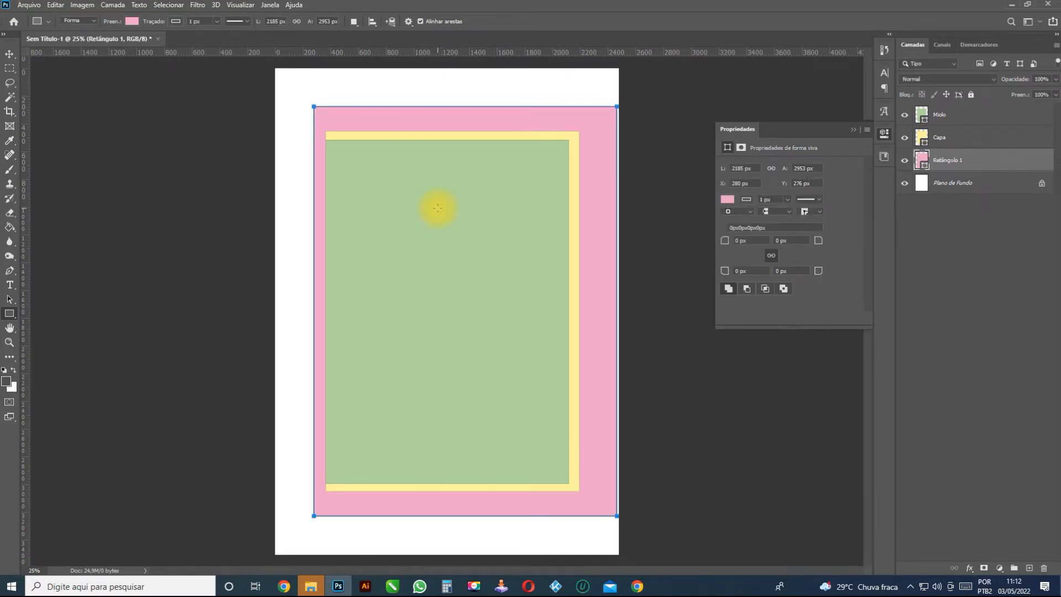
pyautogui.click(10, 54)
pyautogui.moveTo(392, 116); pyautogui.dragTo(379, 115)
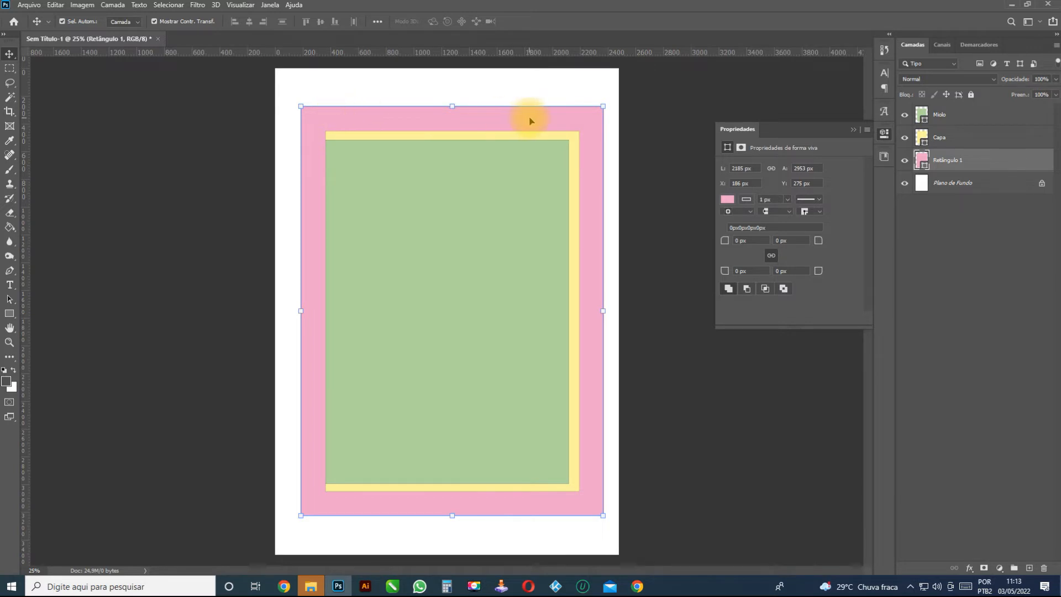
# Step: Examine how the green, yellow and pink rectangles relate by selecting each of them in turn
pyautogui.click(517, 137)
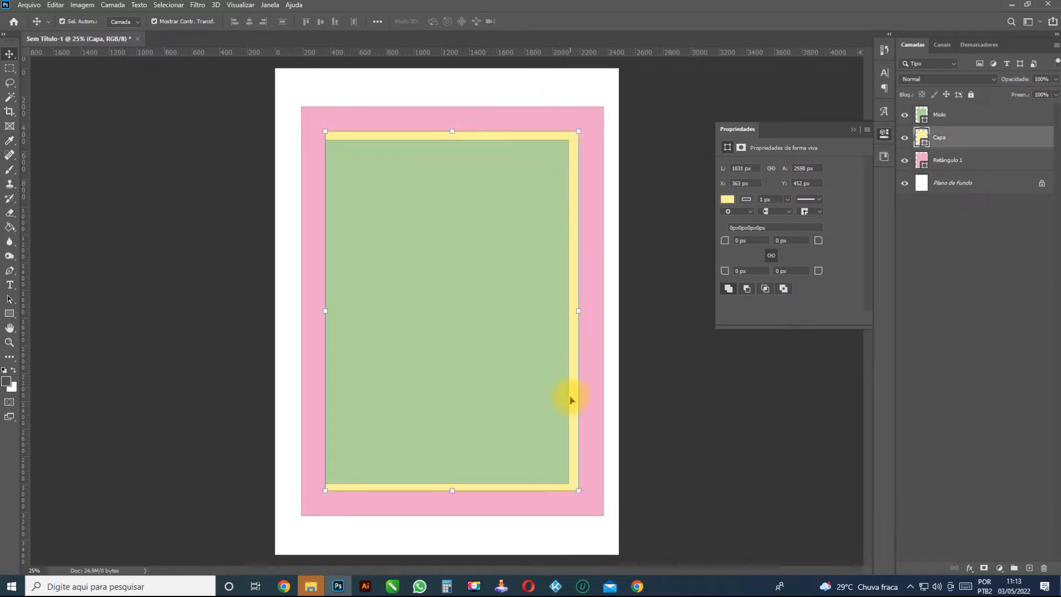
pyautogui.click(418, 236)
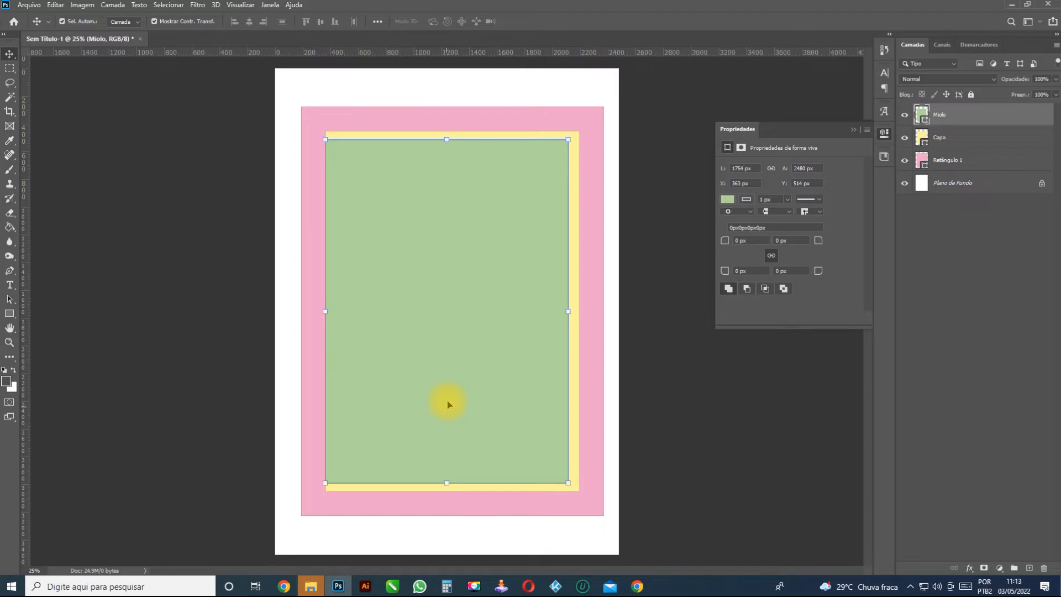
pyautogui.click(485, 111)
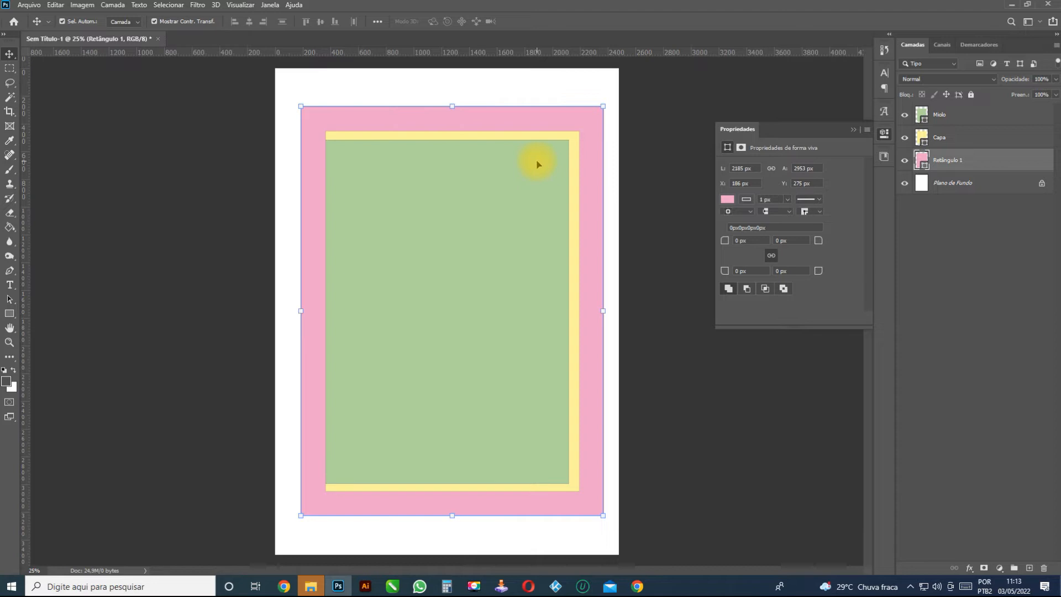
pyautogui.click(576, 184)
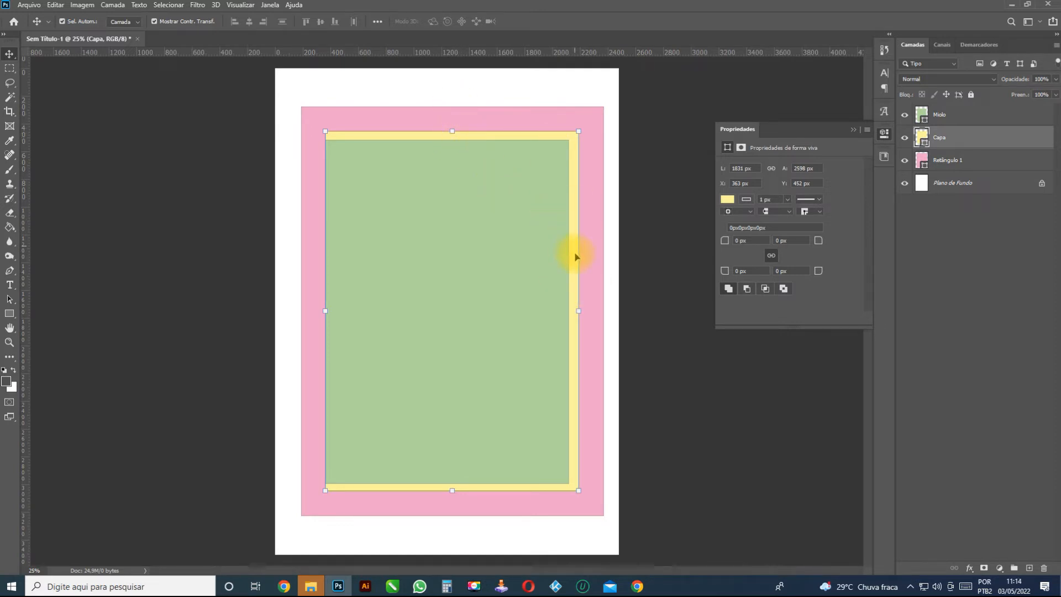
pyautogui.moveTo(303, 90); pyautogui.dragTo(675, 542)
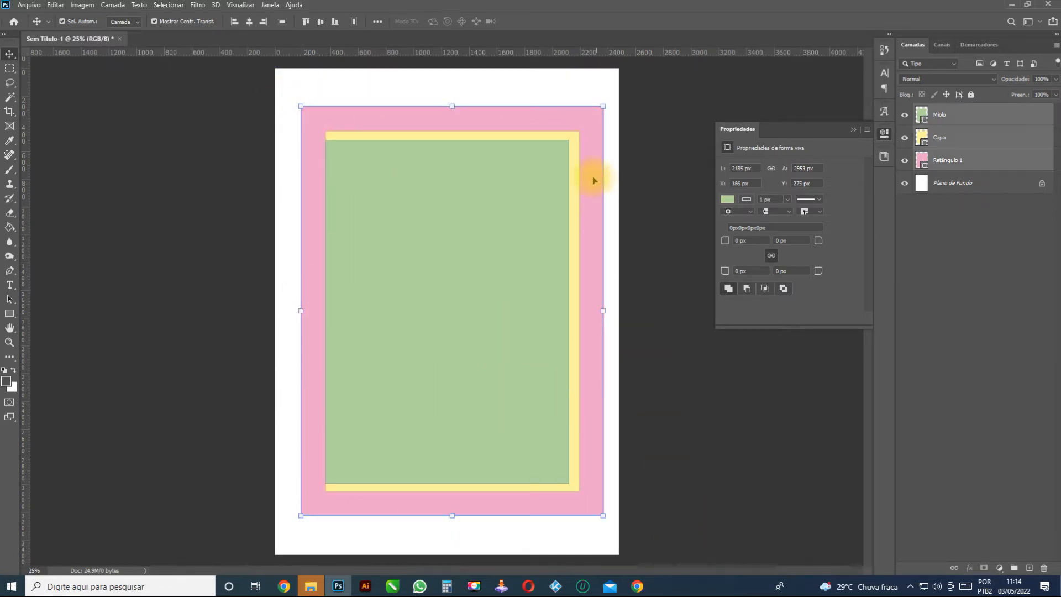
pyautogui.click(550, 89)
pyautogui.click(505, 183)
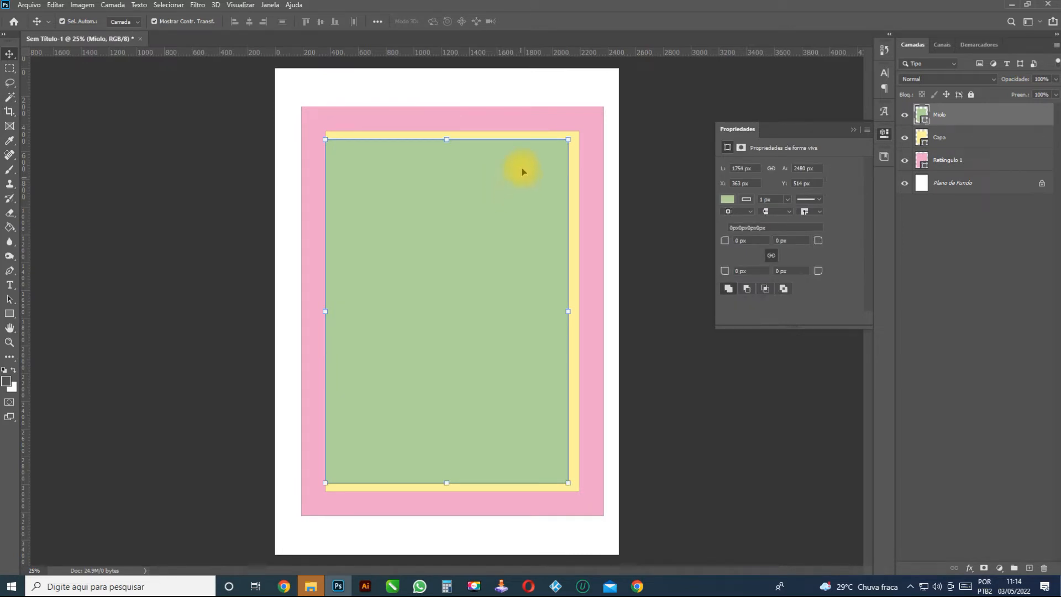
pyautogui.click(540, 83)
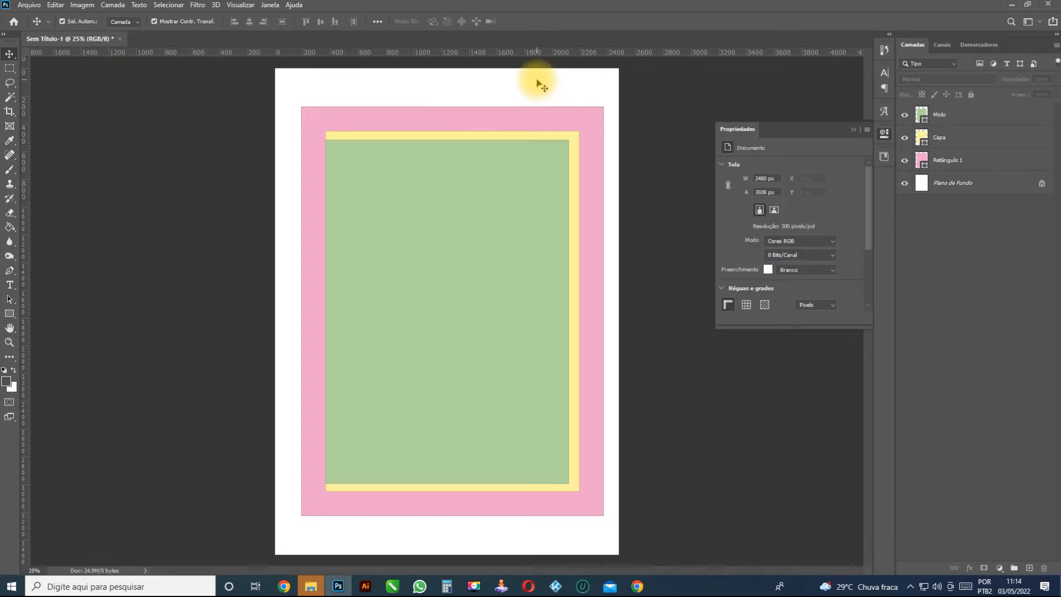
pyautogui.click(530, 171)
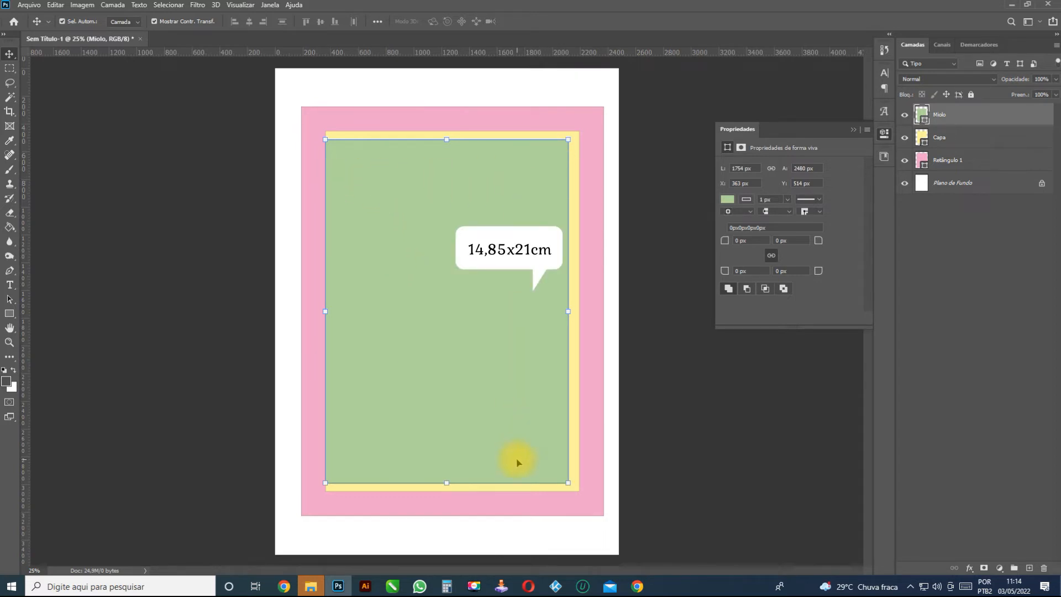
pyautogui.click(582, 134)
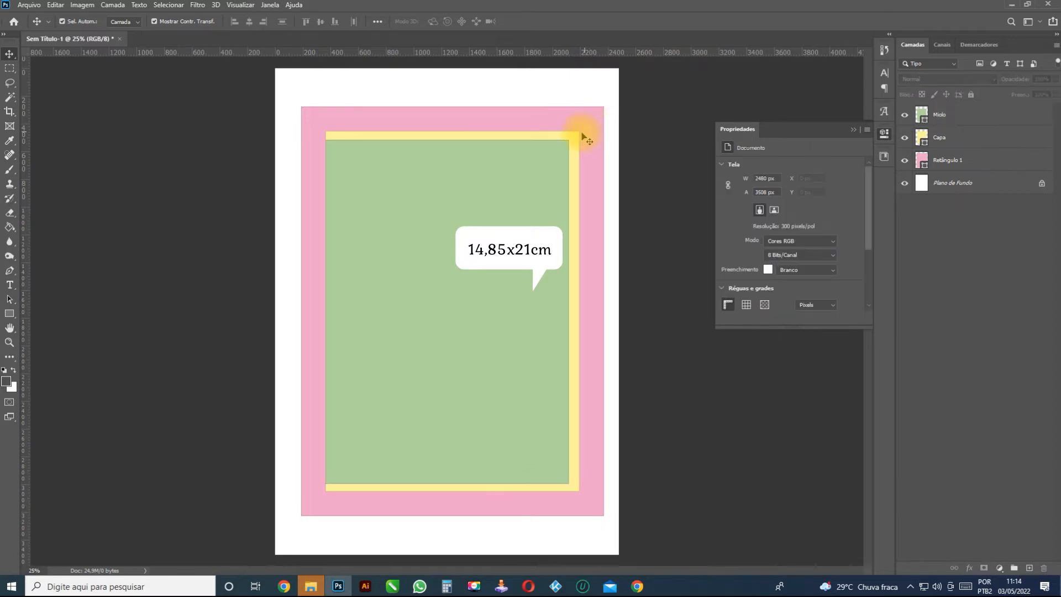
pyautogui.click(580, 135)
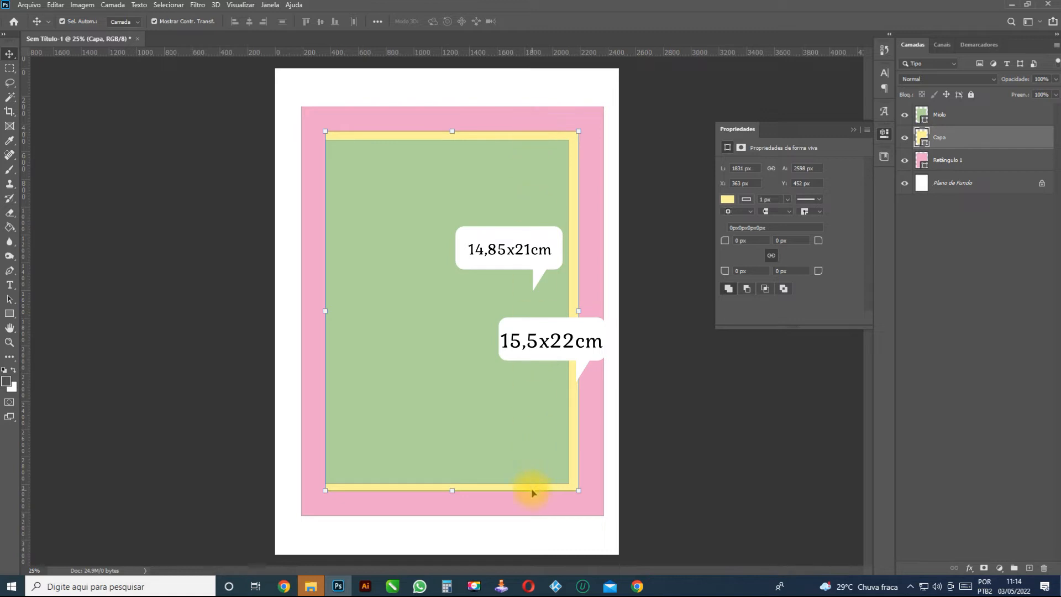
pyautogui.click(600, 136)
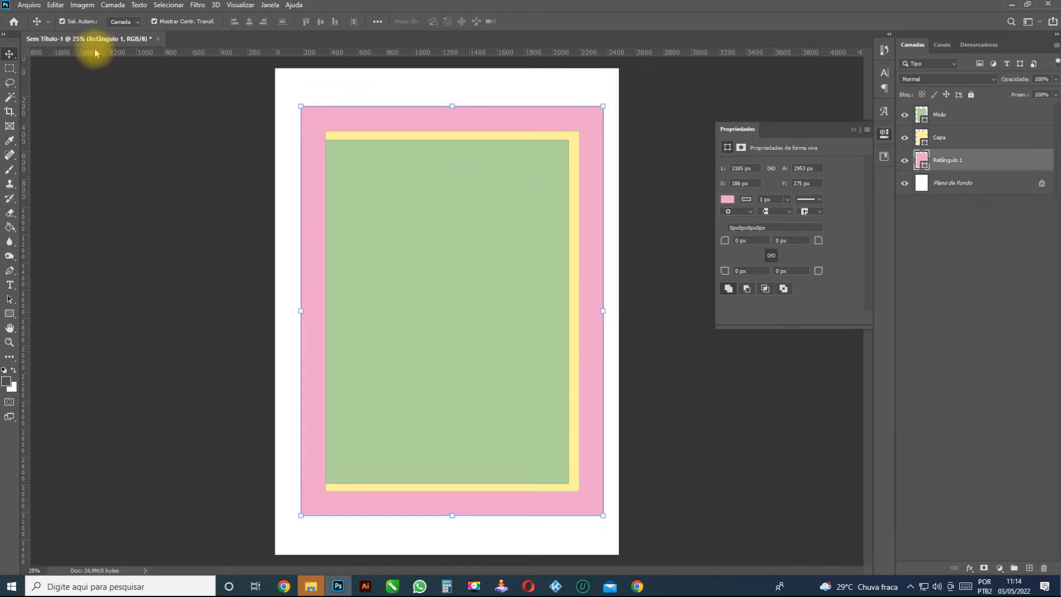
# Step: Start a new document and name it with the customer's first name followed by "- Tema ursinha"
pyautogui.click(28, 5)
pyautogui.click(39, 15)
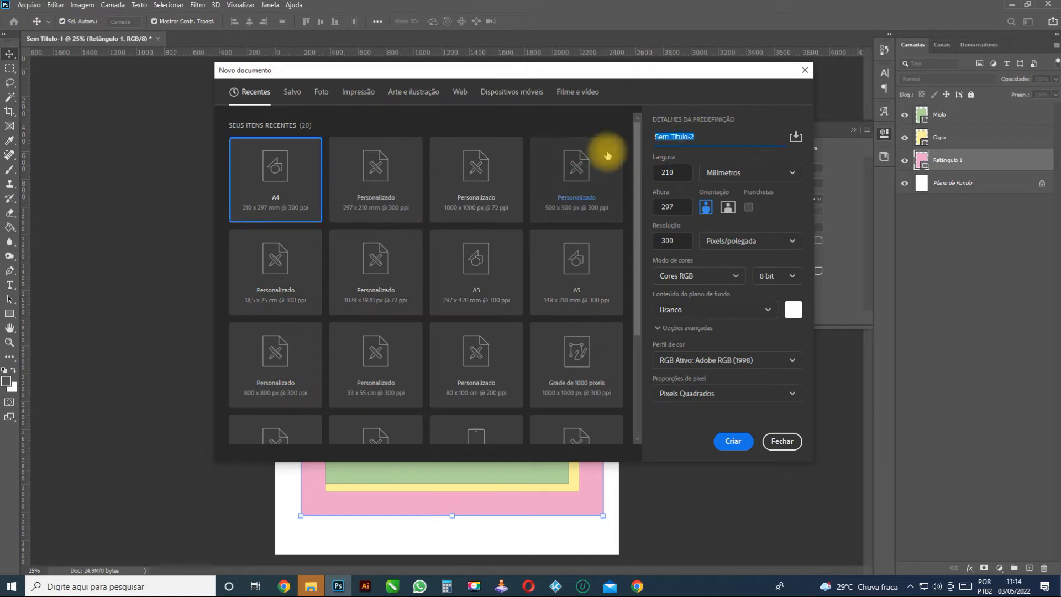
pyautogui.write('Arte da capa')
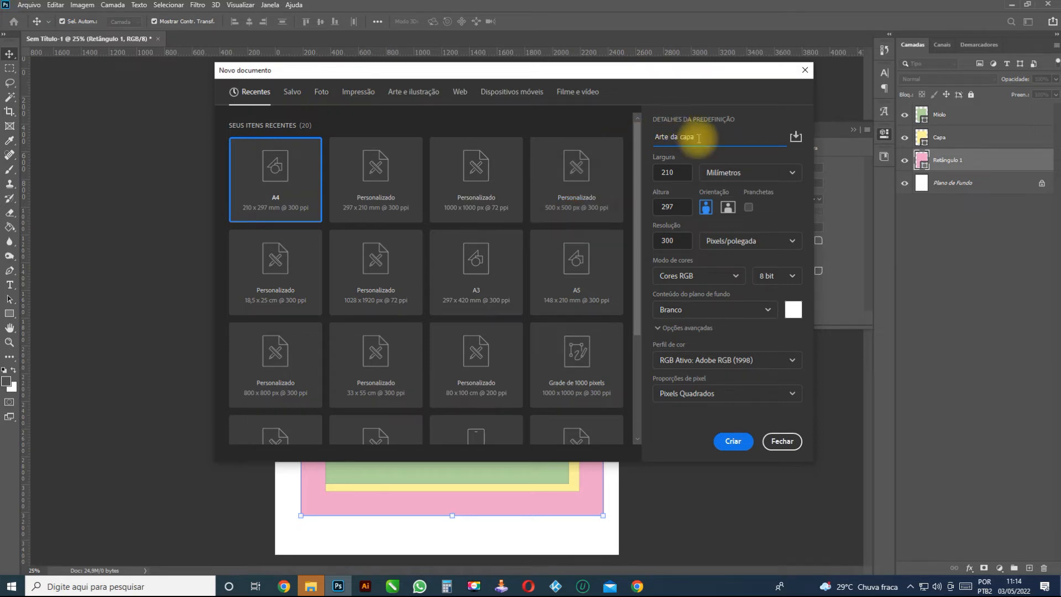
pyautogui.moveTo(700, 138); pyautogui.dragTo(641, 148)
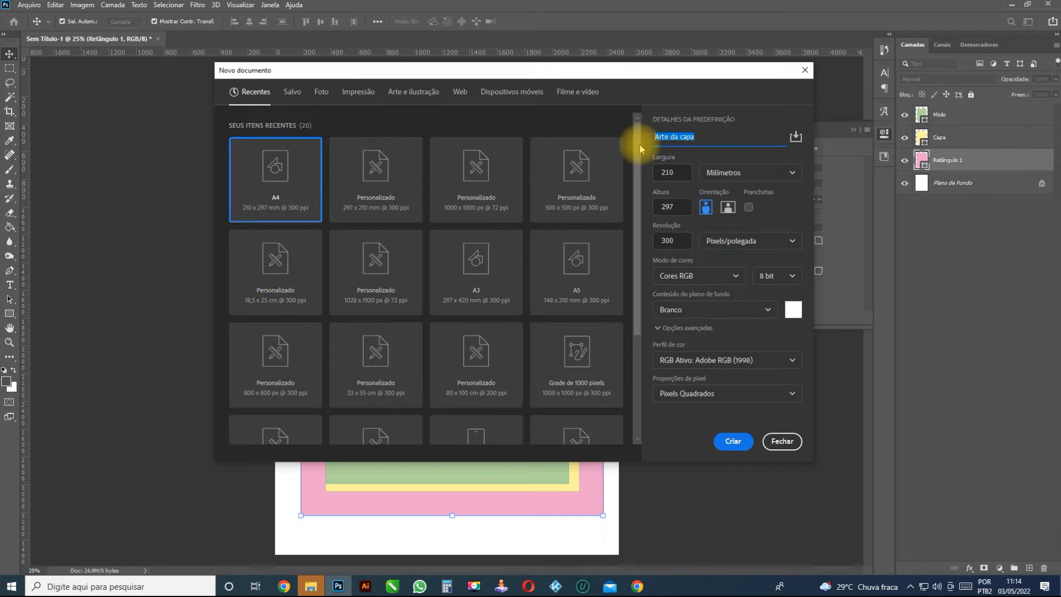
pyautogui.write('Juliamna')
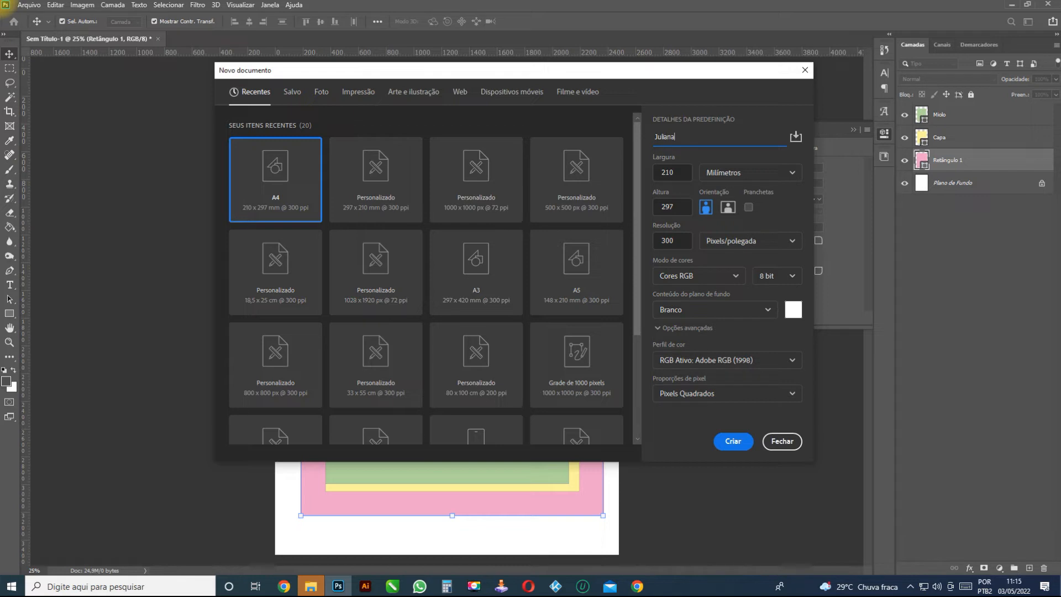
pyautogui.write('- Tema ursinha')
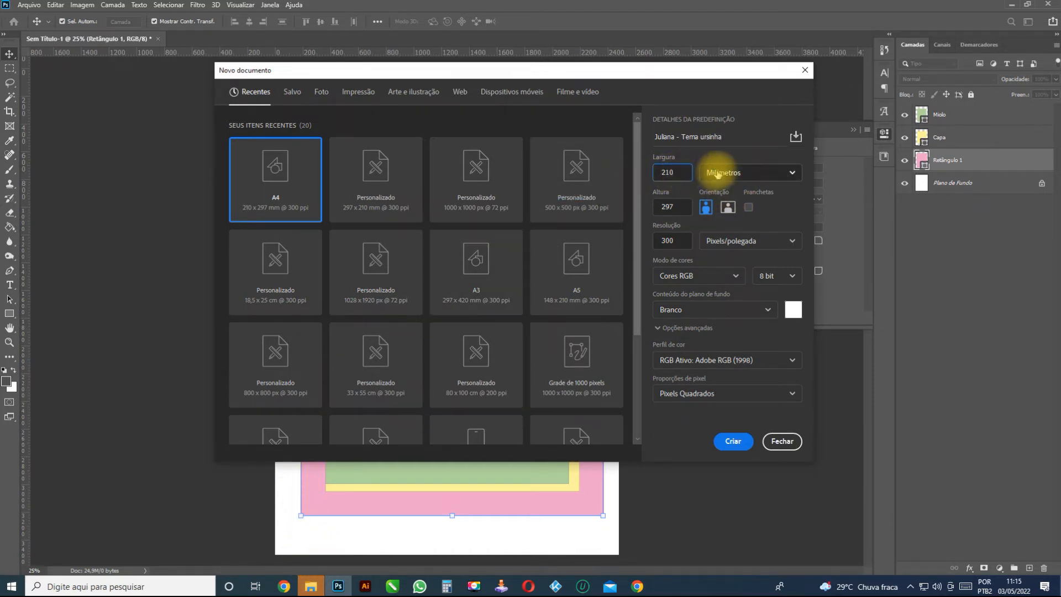
# Step: Set the new document's units to centimetres, width to 18,5 and height to 25 at 300 pixels per inch, and create it
pyautogui.click(724, 172)
pyautogui.click(727, 231)
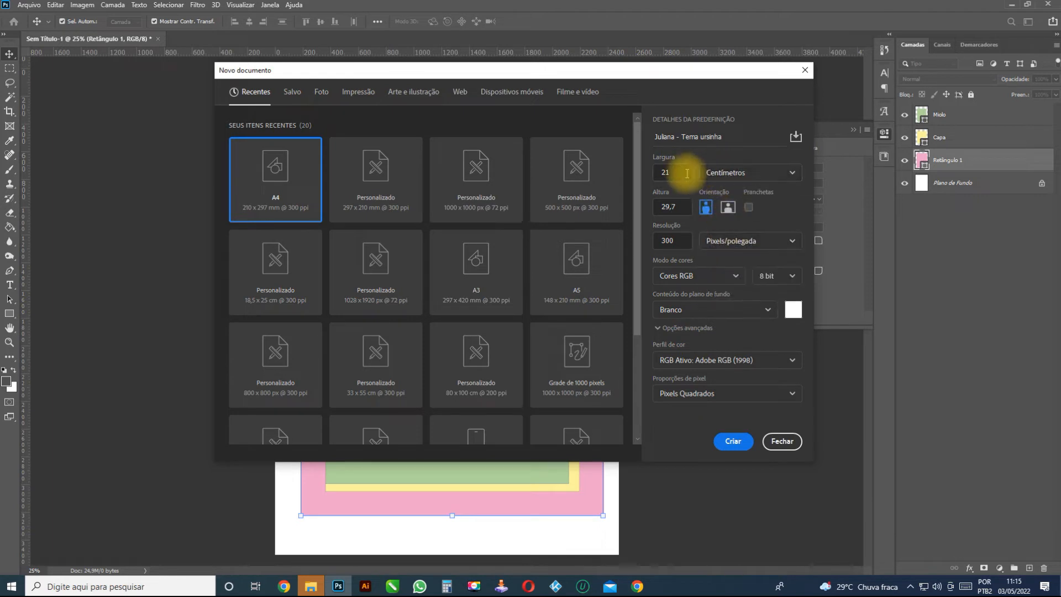
pyautogui.doubleClick(679, 172)
pyautogui.write('1')
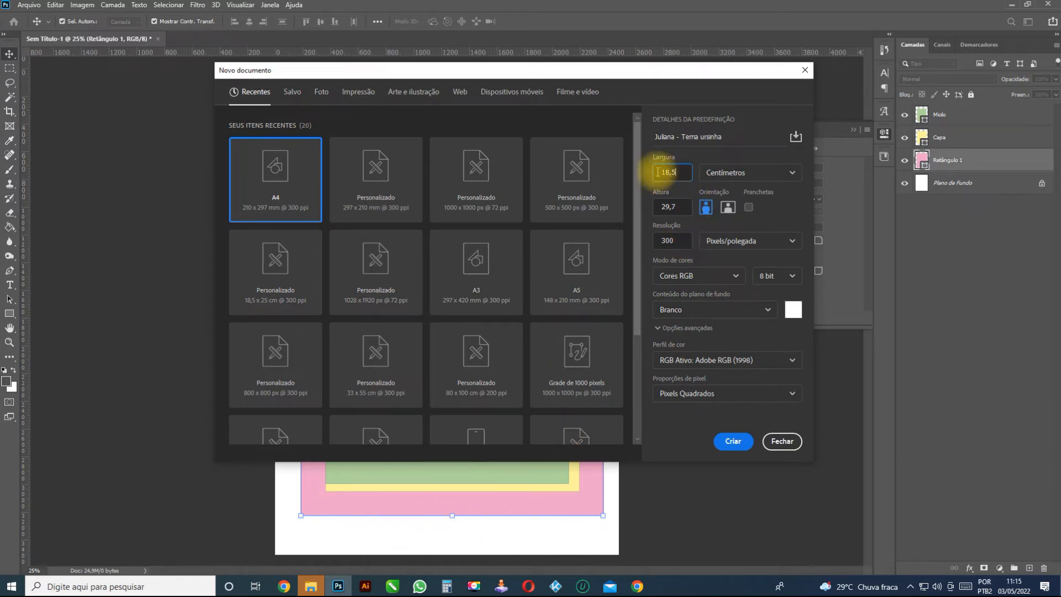
pyautogui.click(673, 205)
pyautogui.write('22')
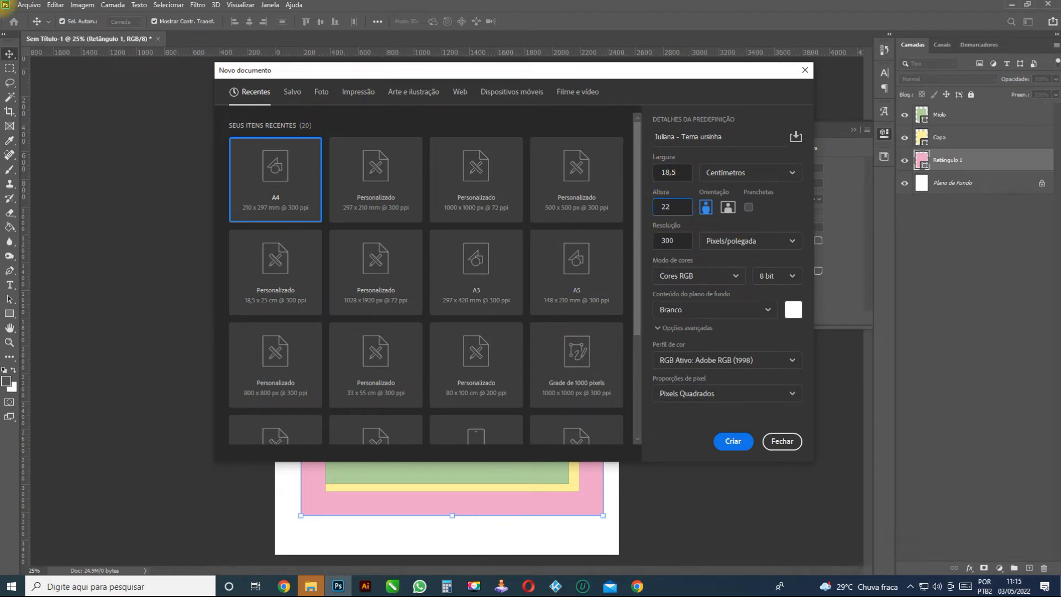
pyautogui.moveTo(676, 206); pyautogui.dragTo(638, 207)
pyautogui.write('25')
pyautogui.click(670, 240)
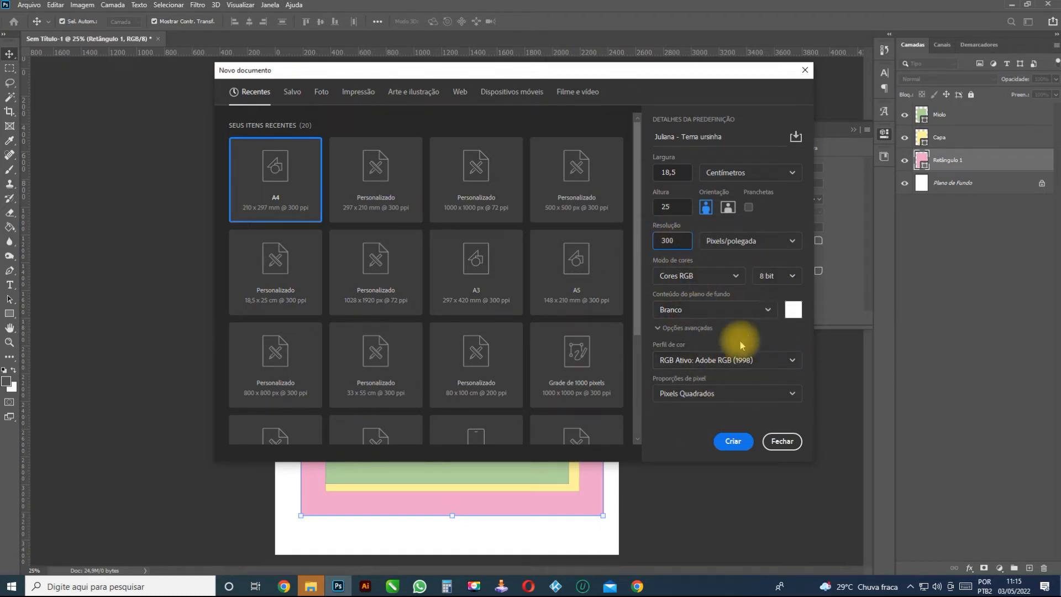
pyautogui.click(730, 442)
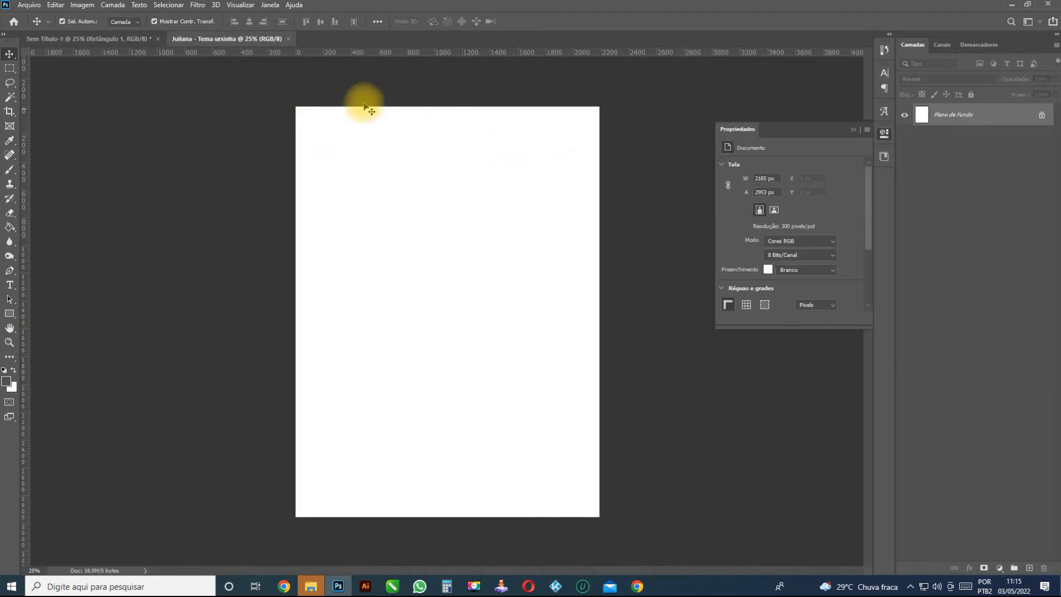
# Step: Compare the blank page with the rectangle template, and add a guide layout to it from the "Margens de 1,5" preset
pyautogui.click(127, 40)
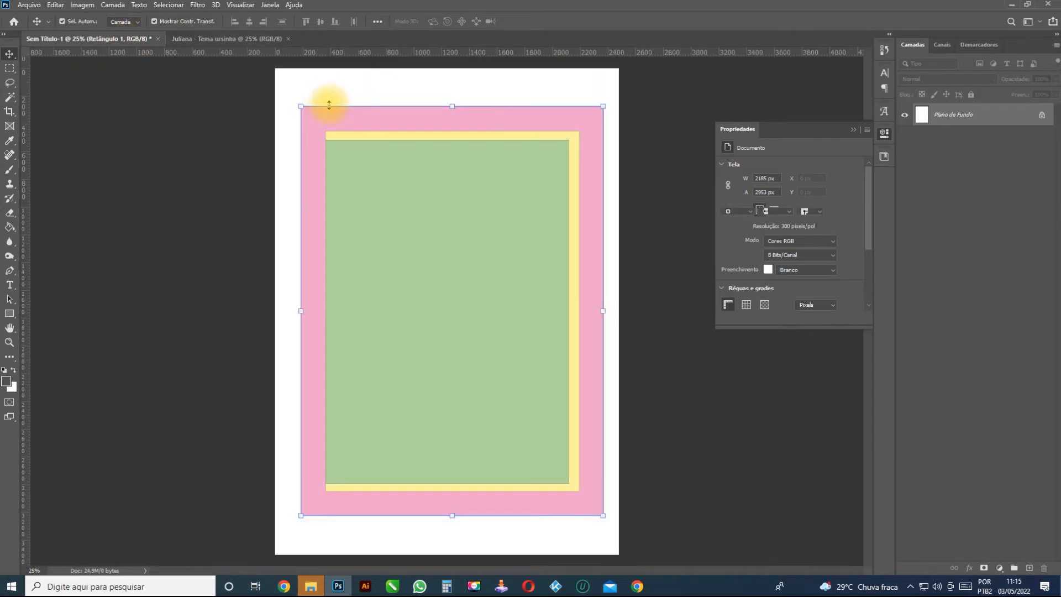
pyautogui.click(209, 39)
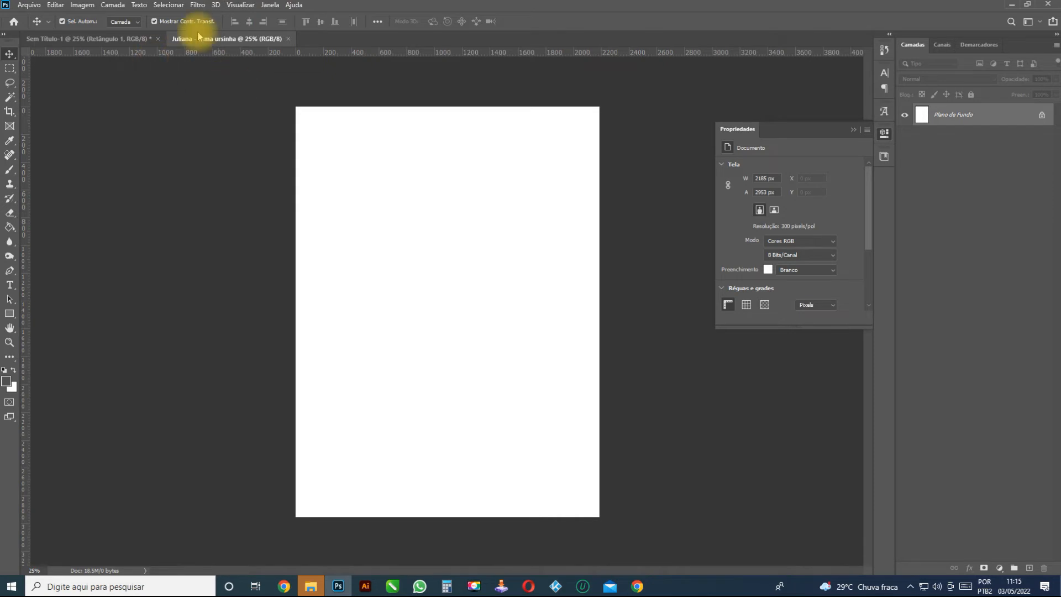
pyautogui.click(241, 4)
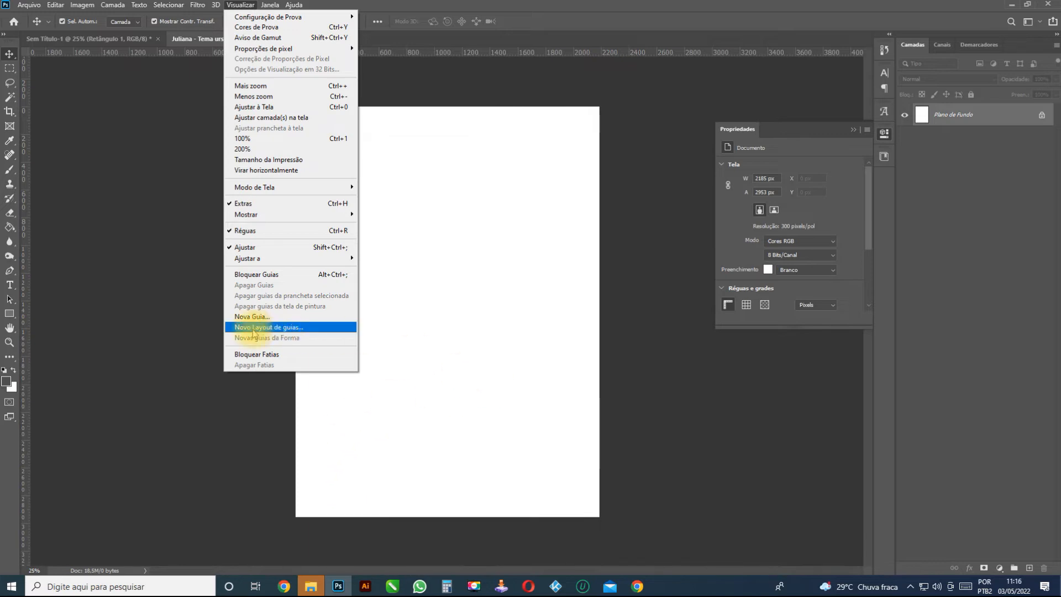
pyautogui.click(269, 326)
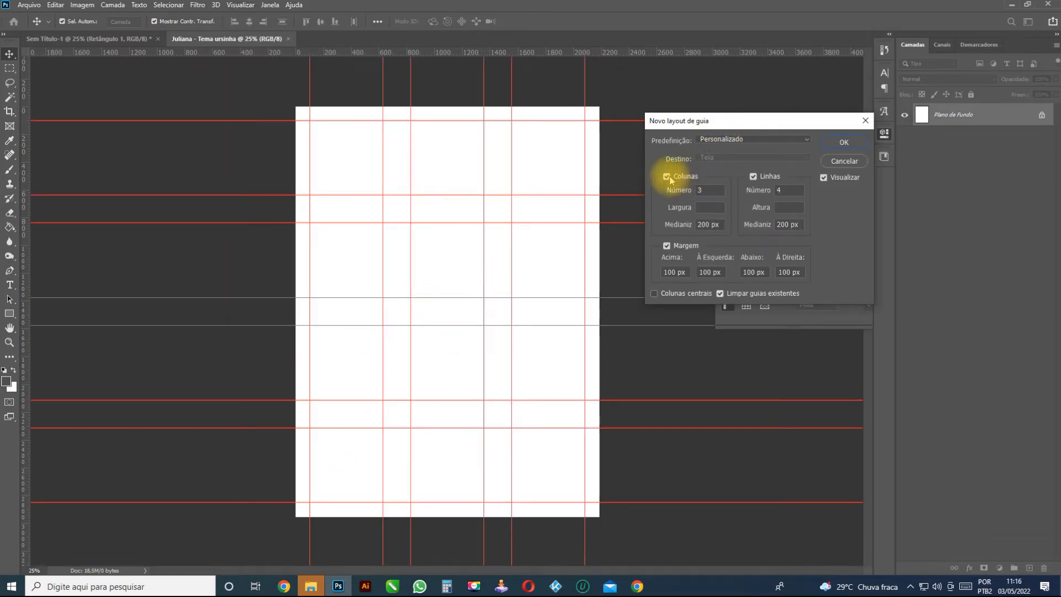
pyautogui.click(728, 140)
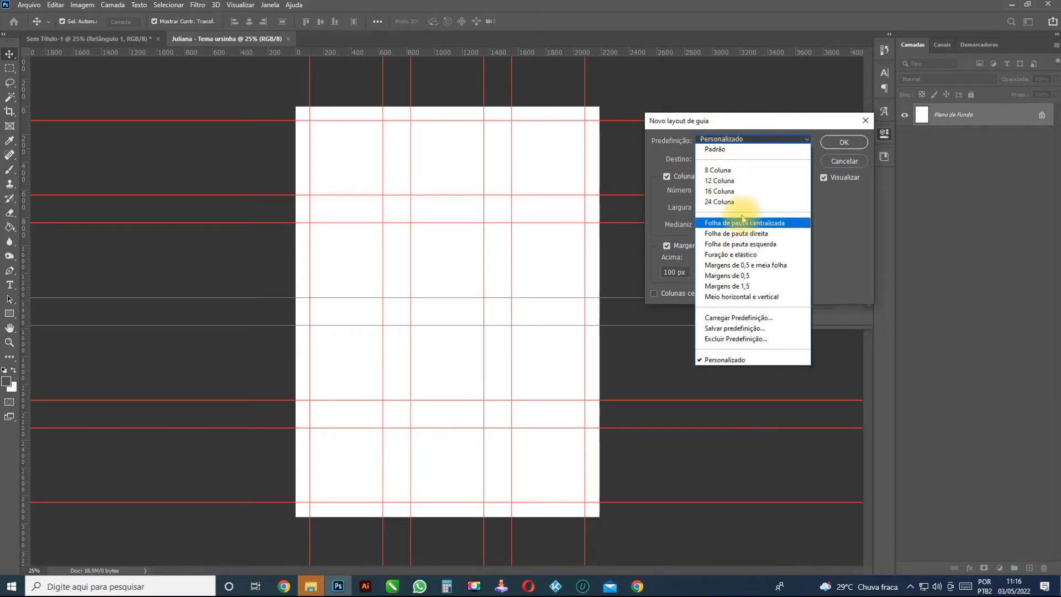
pyautogui.click(750, 287)
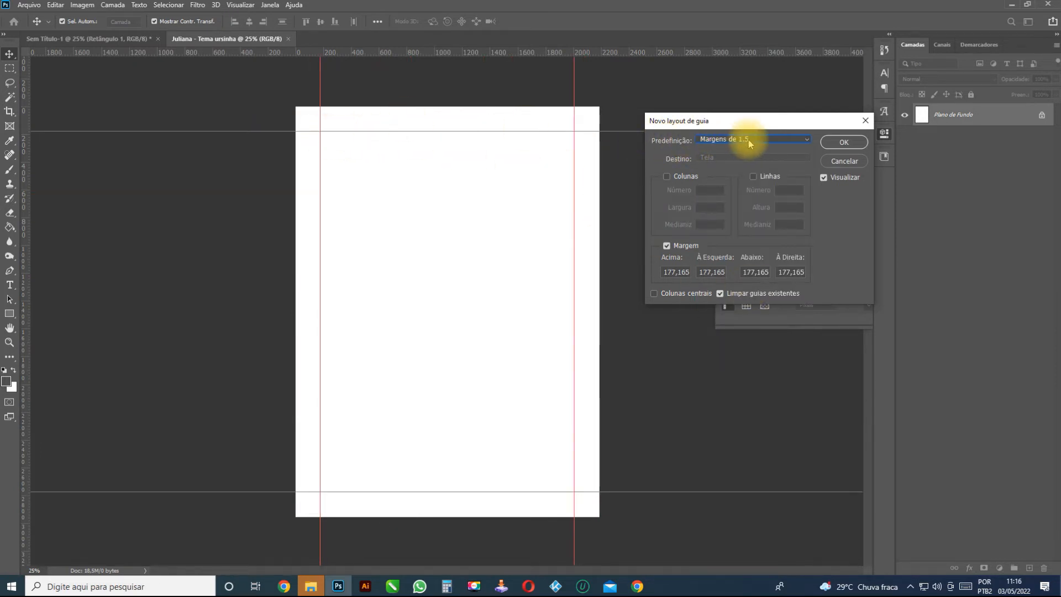
pyautogui.click(765, 139)
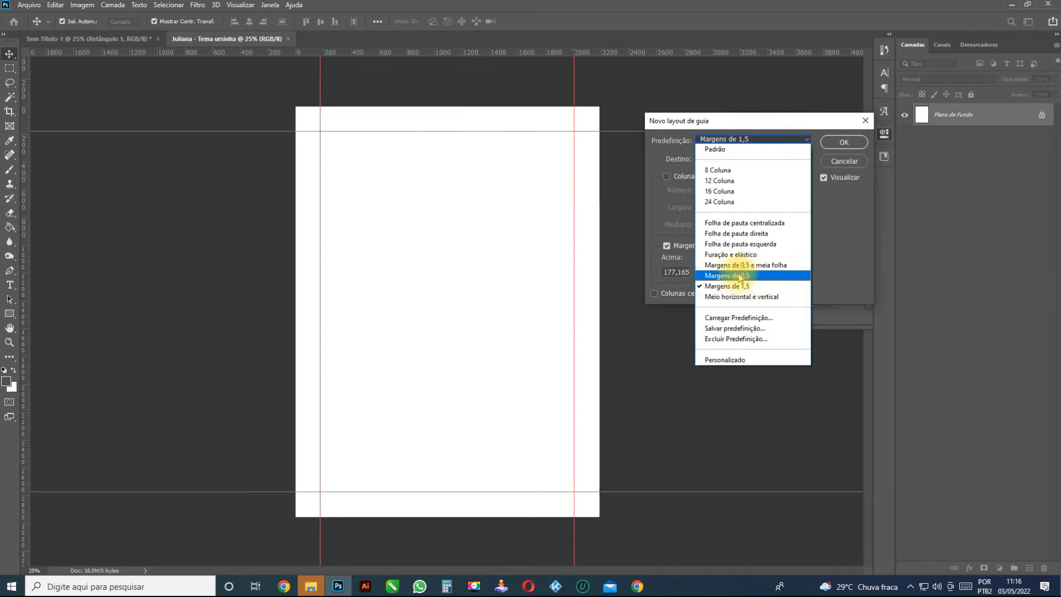
pyautogui.click(747, 255)
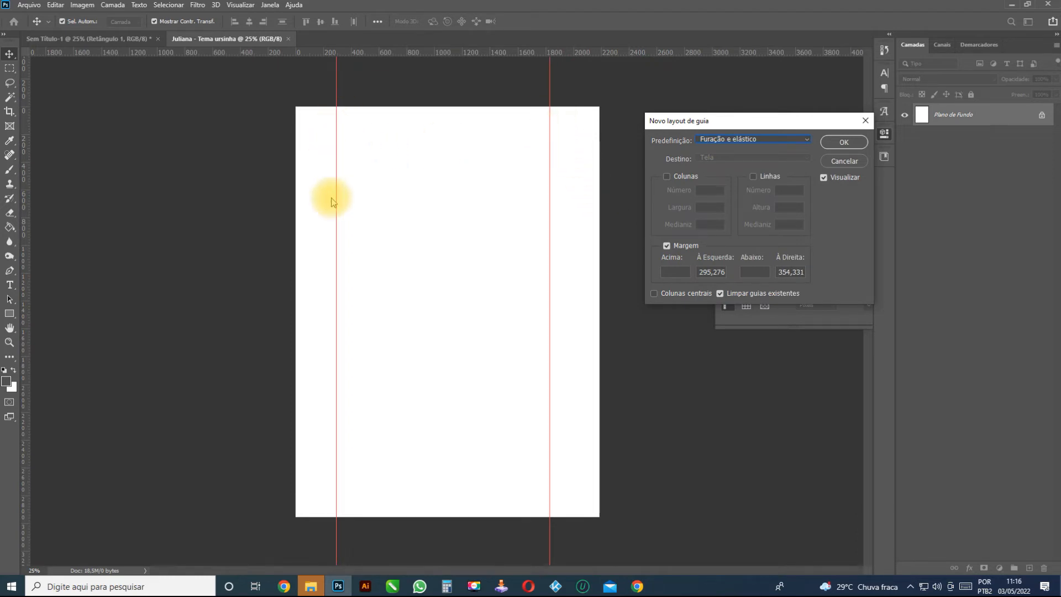
pyautogui.click(753, 140)
pyautogui.click(739, 286)
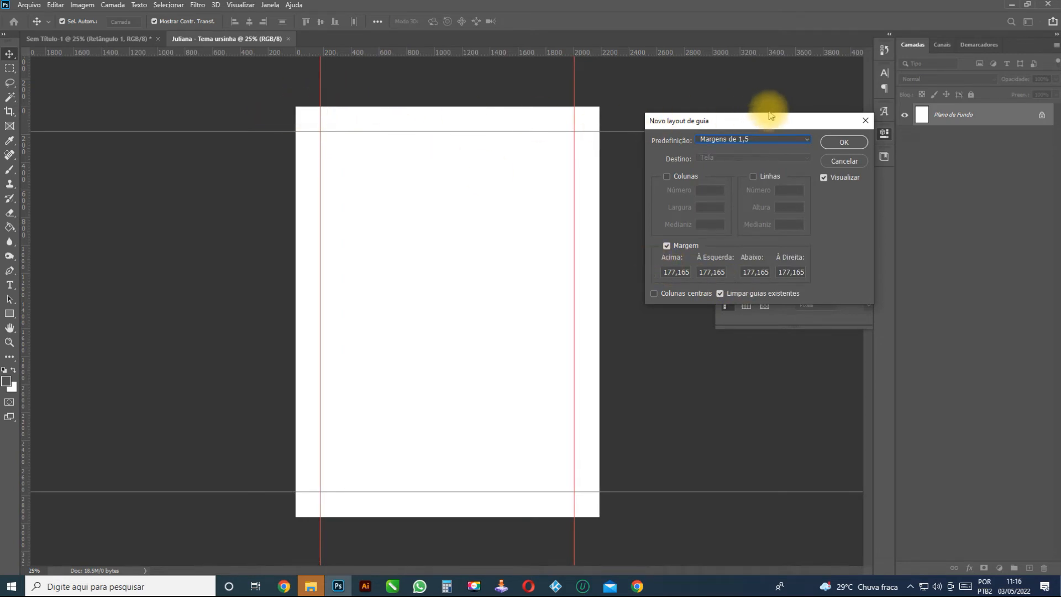
pyautogui.click(843, 143)
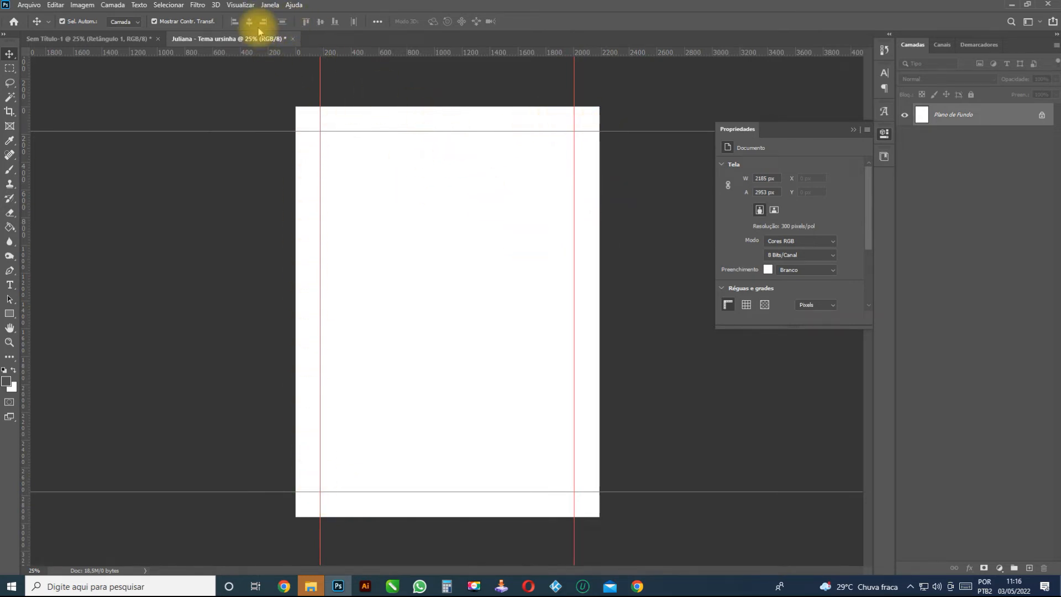
# Step: Add a second guide layout from the "Furação e elástico" preset without clearing the existing guides
pyautogui.click(241, 5)
pyautogui.click(267, 327)
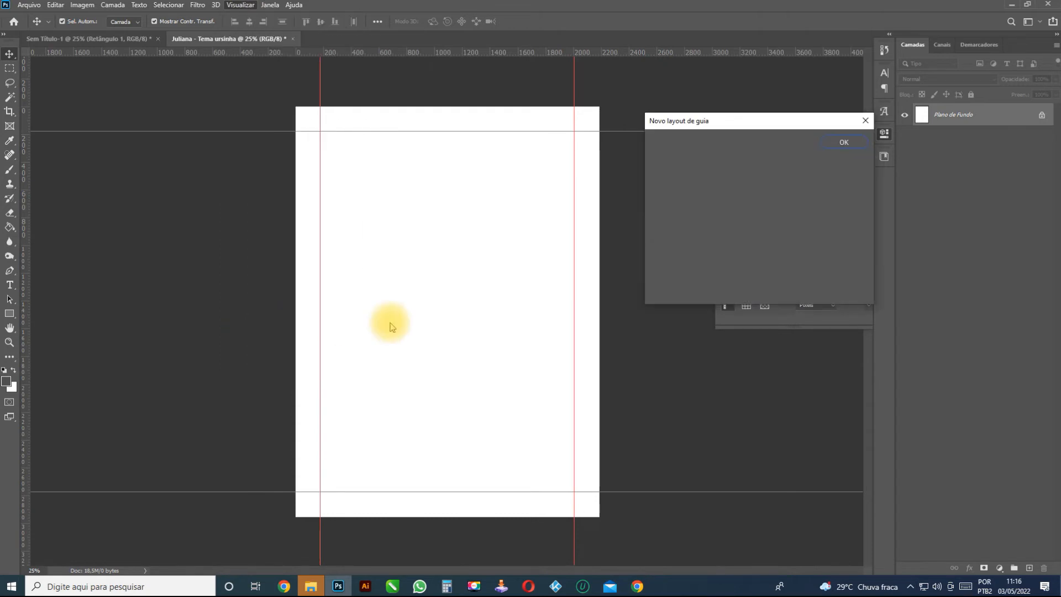
pyautogui.click(737, 141)
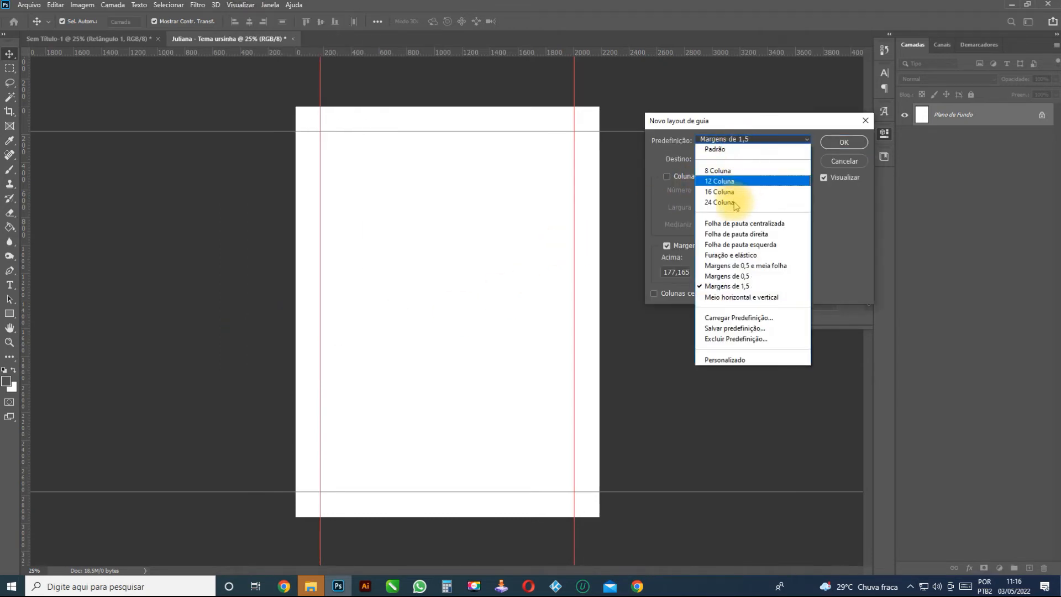
pyautogui.click(734, 255)
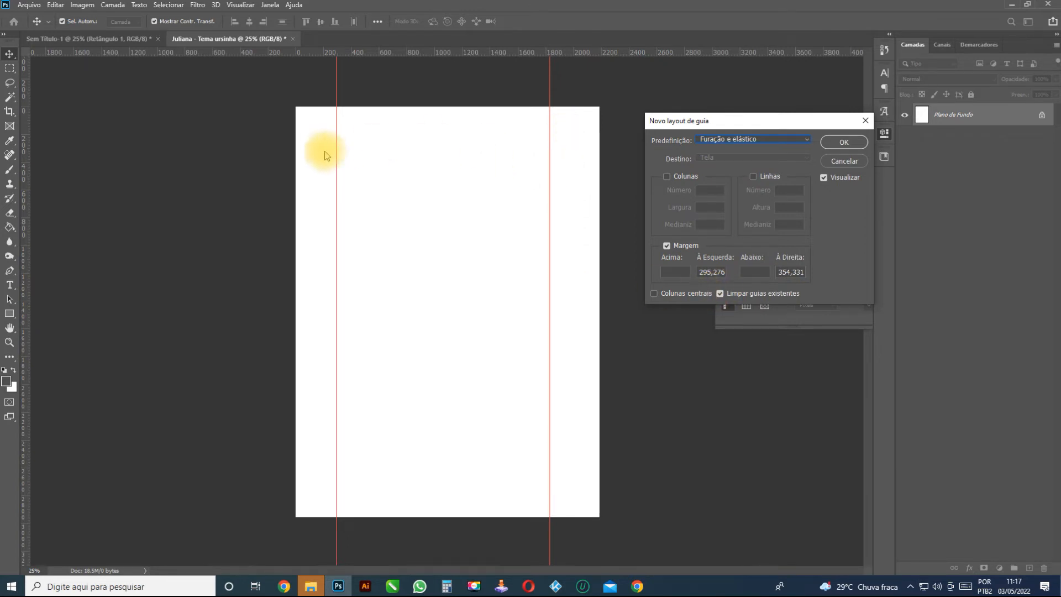
pyautogui.click(720, 294)
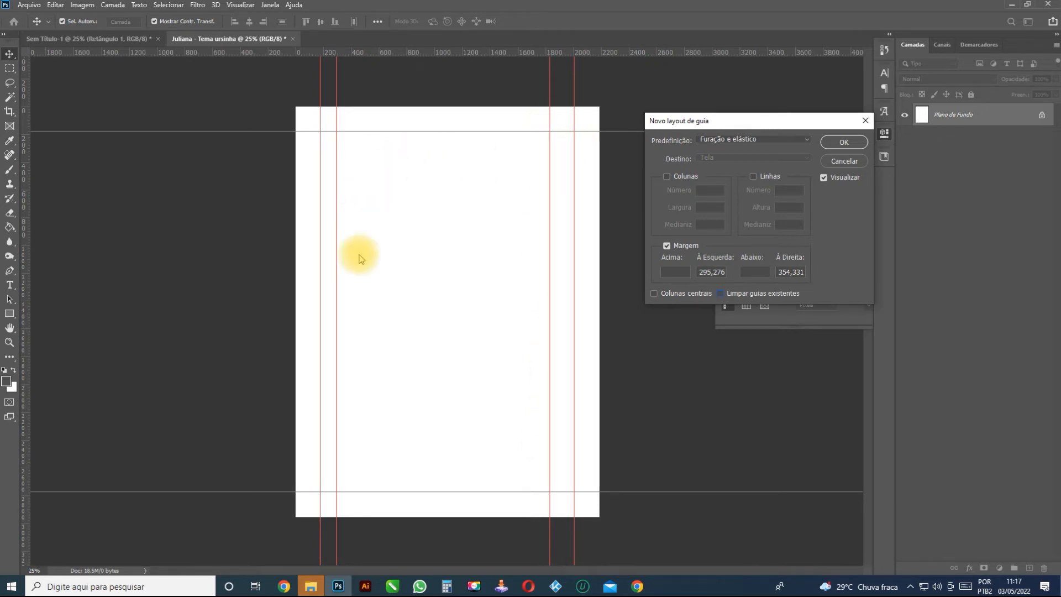
pyautogui.click(844, 142)
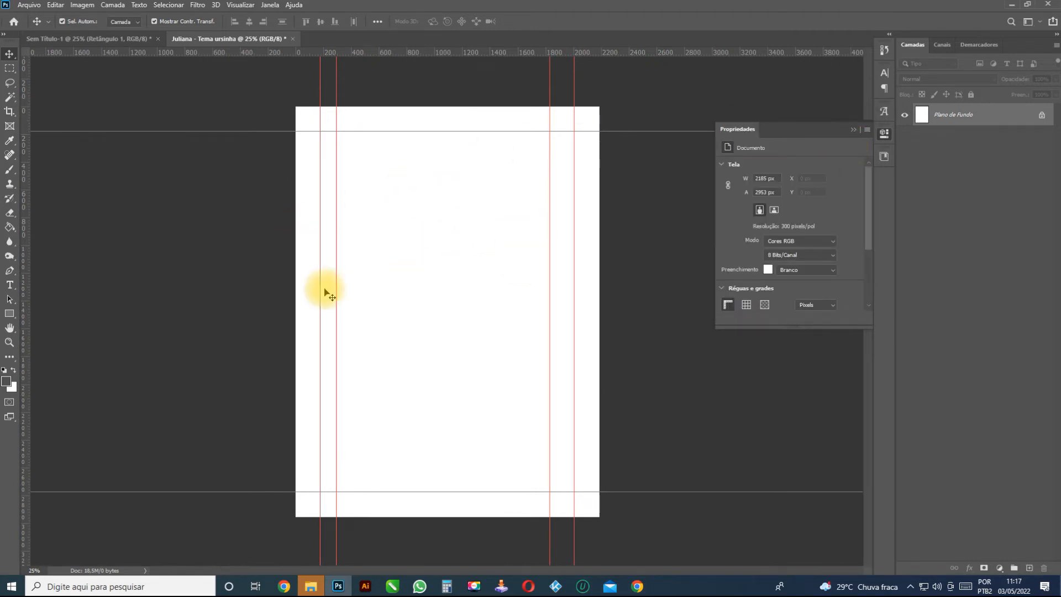
# Step: Add the text "Capa de caderneta de saúde da", enlarge it to about 18,63 pt and place it between the inner guides near mid-page
pyautogui.click(9, 285)
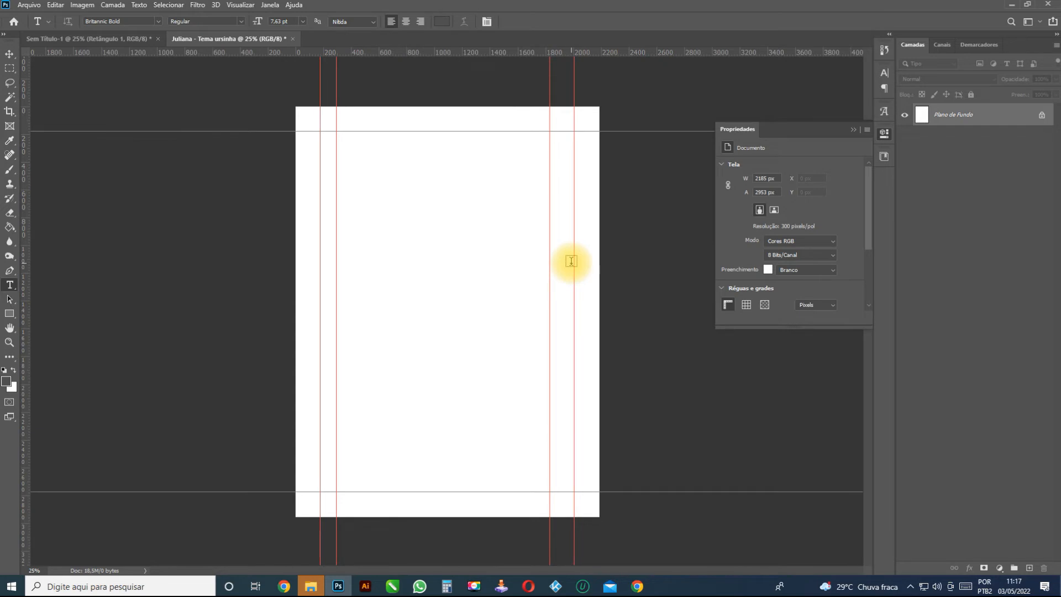
pyautogui.click(398, 287)
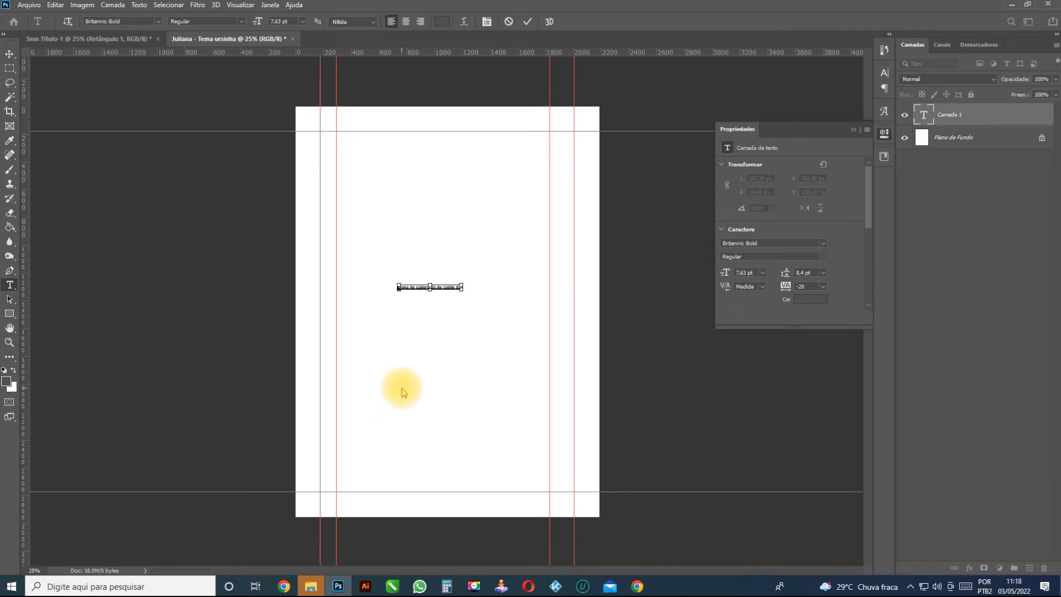
pyautogui.click(401, 388)
pyautogui.press('v')
pyautogui.moveTo(462, 282); pyautogui.dragTo(550, 285)
pyautogui.press('Return')
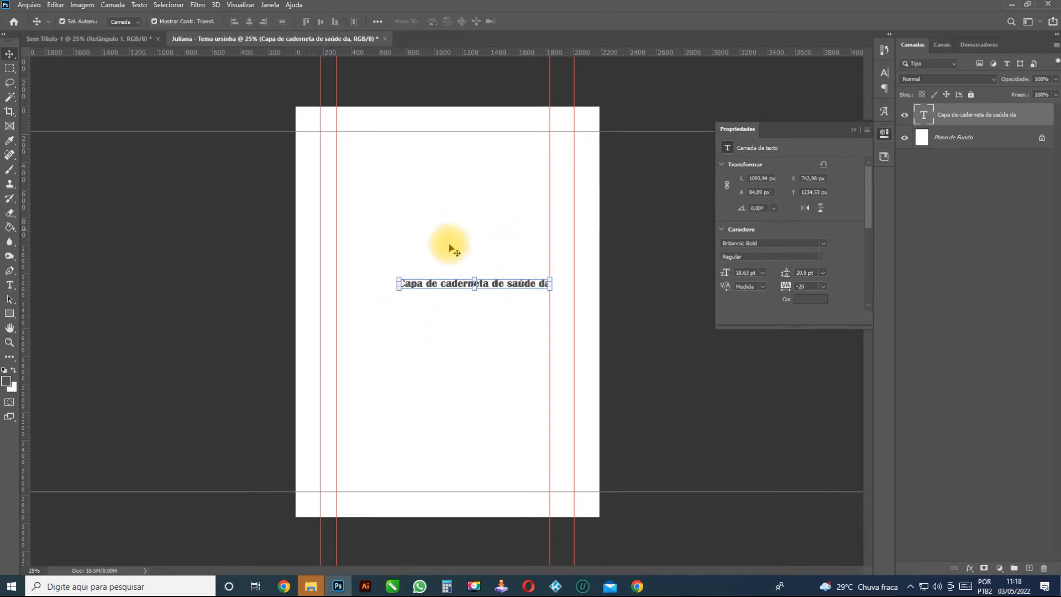
pyautogui.moveTo(517, 285); pyautogui.dragTo(481, 265)
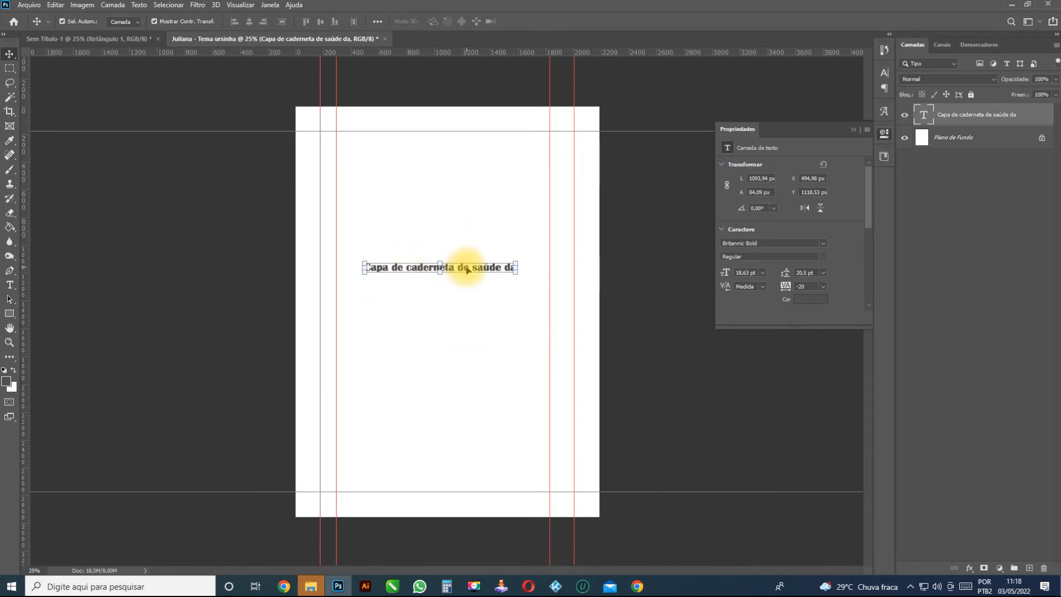
pyautogui.moveTo(467, 270); pyautogui.dragTo(467, 266)
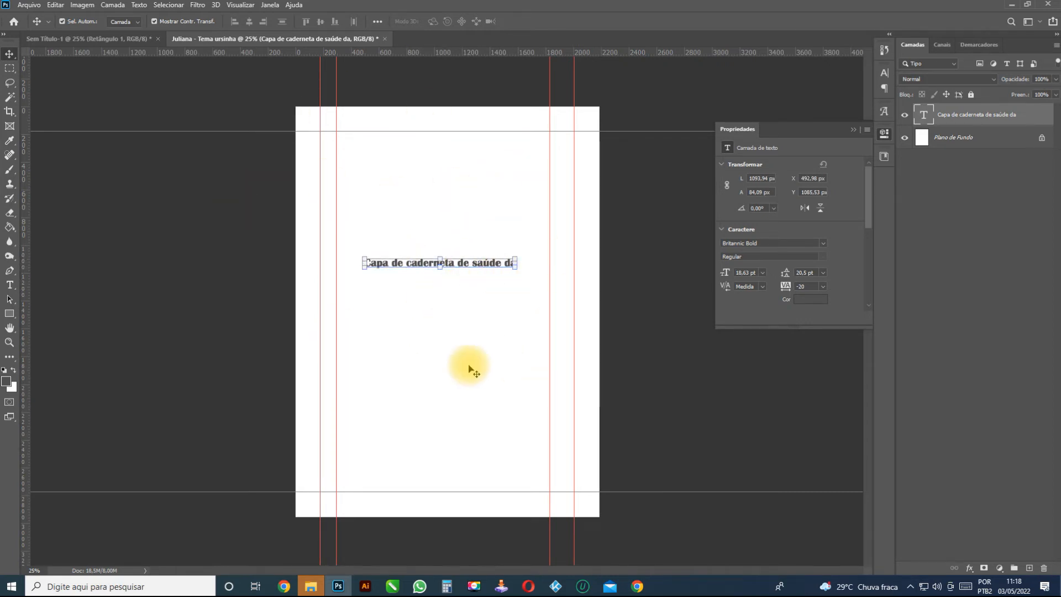
# Step: Duplicate the text line just below the original and replace the copy's wording with the child's first name
pyautogui.moveTo(464, 267); pyautogui.dragTo(461, 315)
pyautogui.doubleClick(460, 315)
pyautogui.write('C')
pyautogui.hotkey('ctrl', 'Return')
pyautogui.press('v')
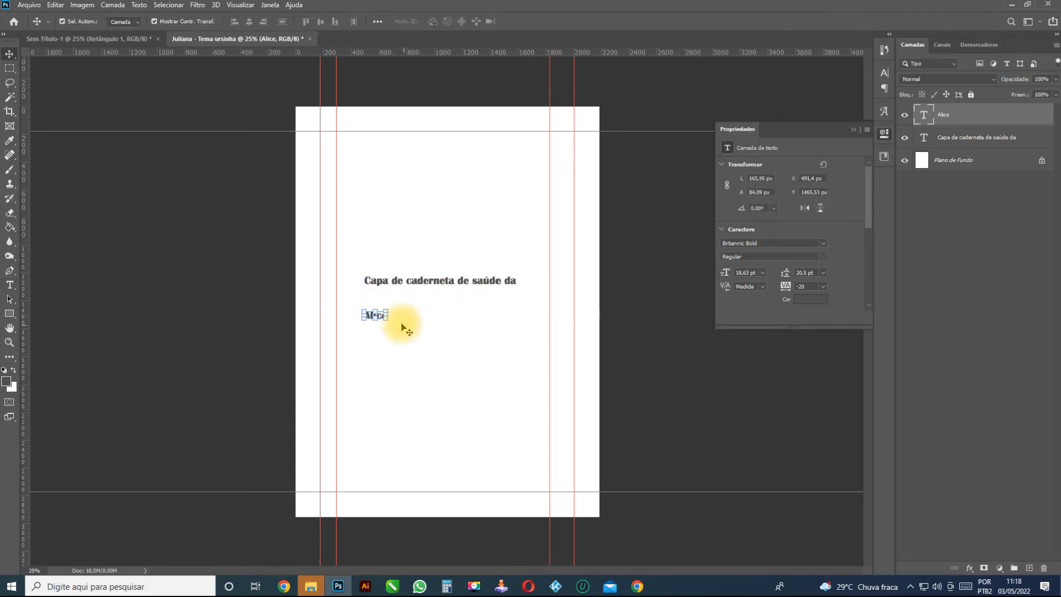
# Step: Enlarge the child's name to about 135,76 pt and move it to the lower part of the page, above the bottom margin guide
pyautogui.moveTo(390, 311); pyautogui.dragTo(517, 255)
pyautogui.moveTo(492, 295); pyautogui.dragTo(493, 342)
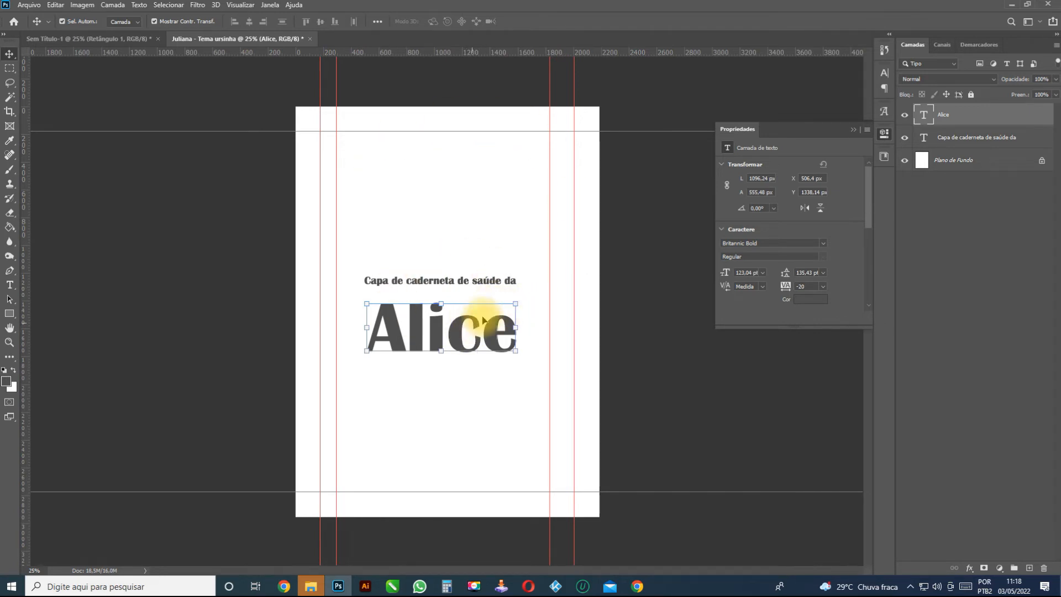
pyautogui.moveTo(517, 304); pyautogui.dragTo(582, 272)
pyautogui.press('Return')
pyautogui.moveTo(512, 335); pyautogui.dragTo(479, 444)
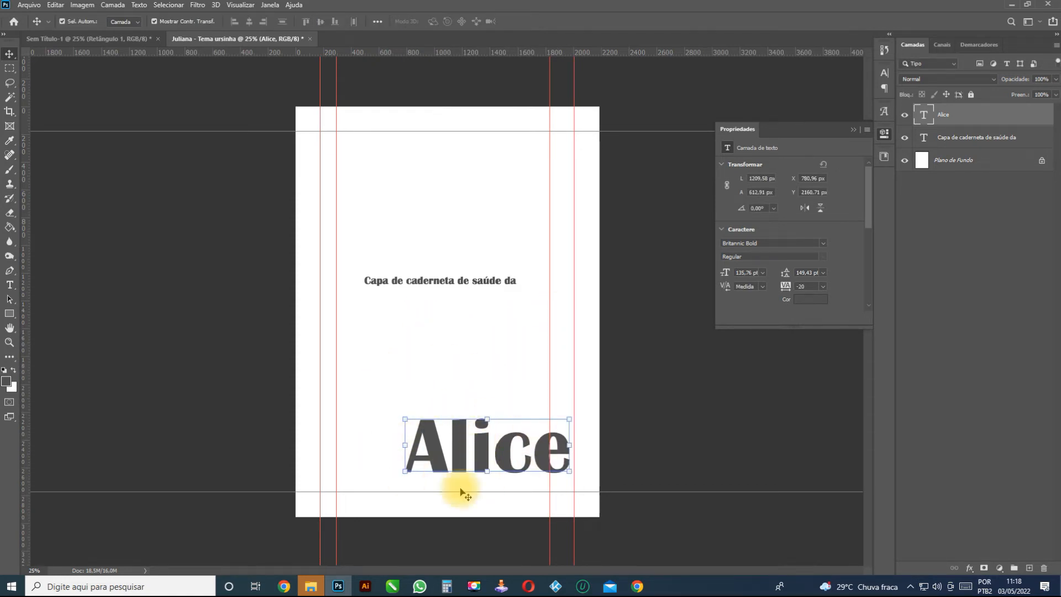
# Step: Place "Capa de caderneta de saúde da" directly above the child's name and shift both lines about 289 px left, between the inner vertical guides
pyautogui.click(467, 280)
pyautogui.moveTo(471, 327); pyautogui.dragTo(500, 412)
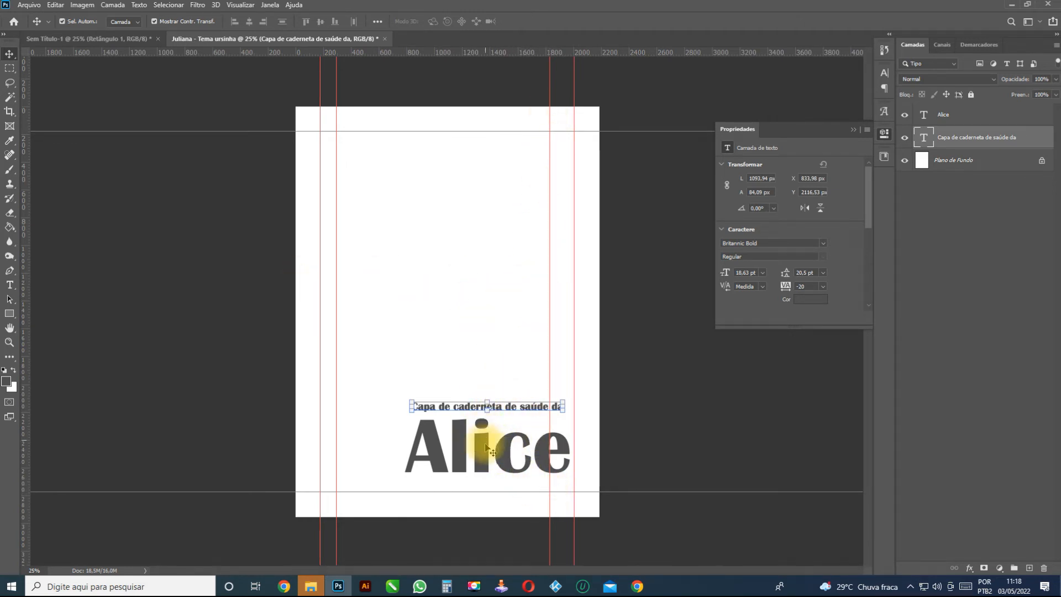
pyautogui.moveTo(486, 459); pyautogui.dragTo(442, 452)
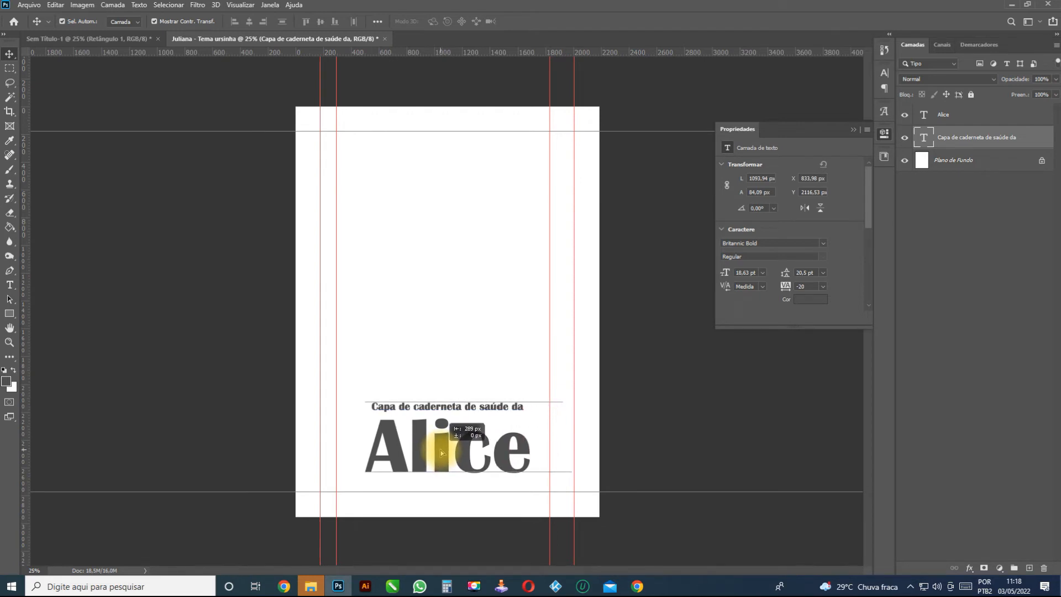
# Step: Scale both text lines together to about 997 px wide and place them beside the left inner guide, just above the bottom margin guide
pyautogui.keyDown('shift'); pyautogui.click(445, 417); pyautogui.keyUp('shift')
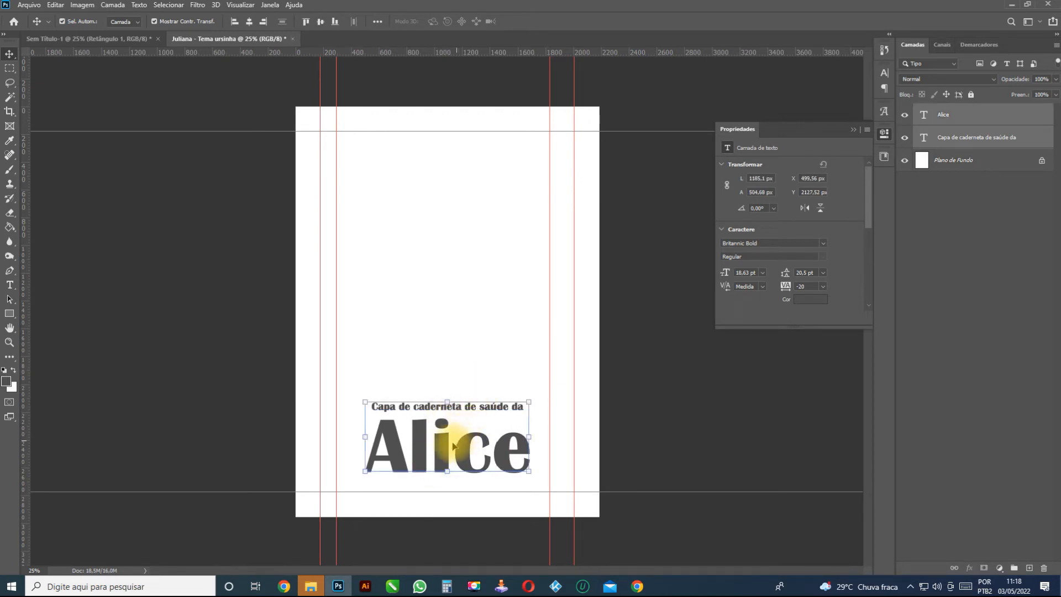
pyautogui.moveTo(443, 452); pyautogui.dragTo(421, 452)
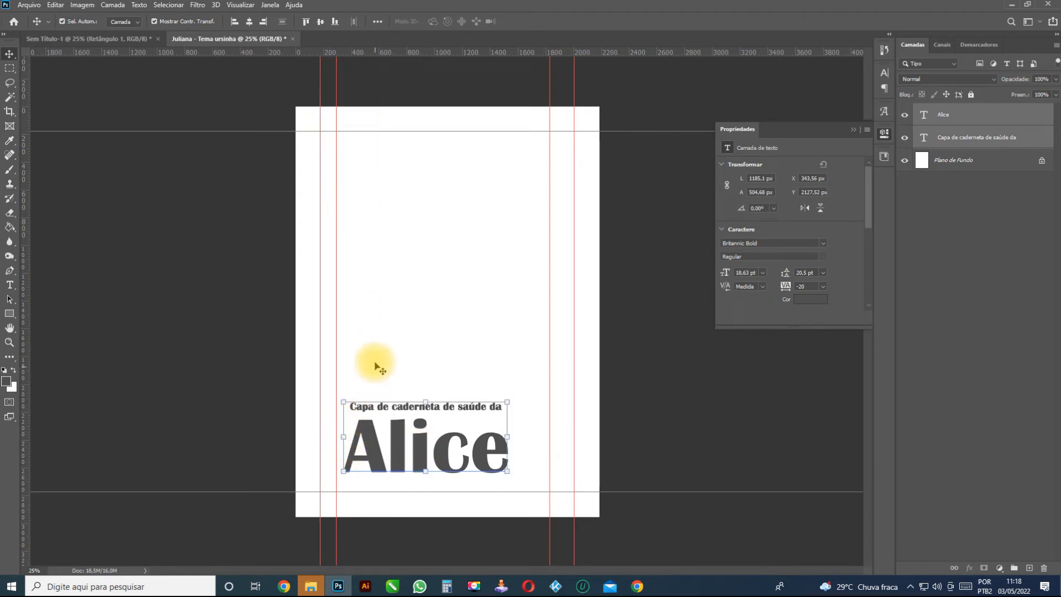
pyautogui.moveTo(508, 473); pyautogui.dragTo(481, 450)
pyautogui.press('Return')
pyautogui.moveTo(373, 437); pyautogui.dragTo(369, 437)
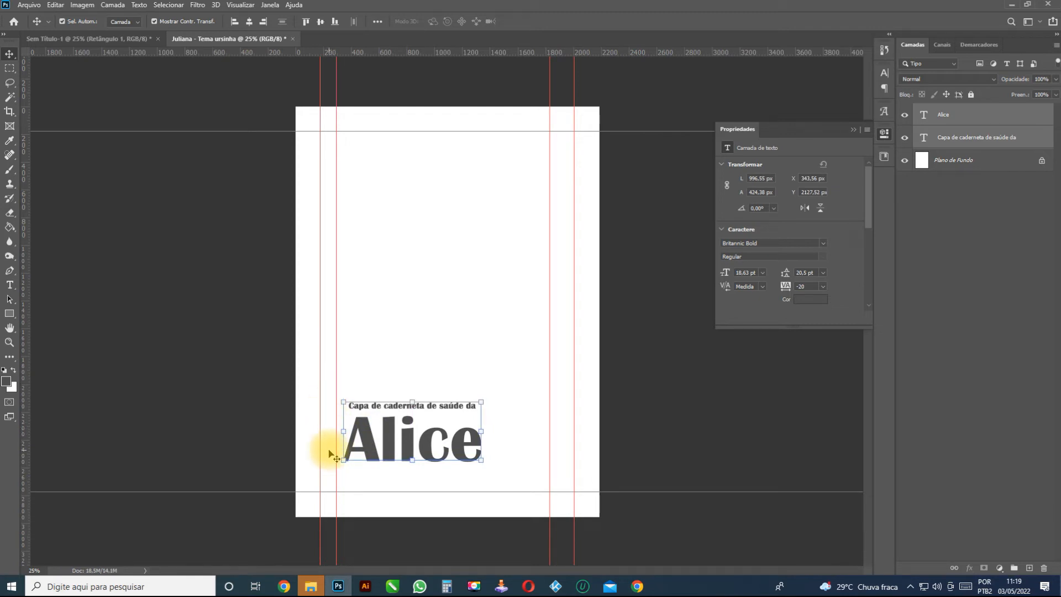
pyautogui.moveTo(373, 447); pyautogui.dragTo(410, 455)
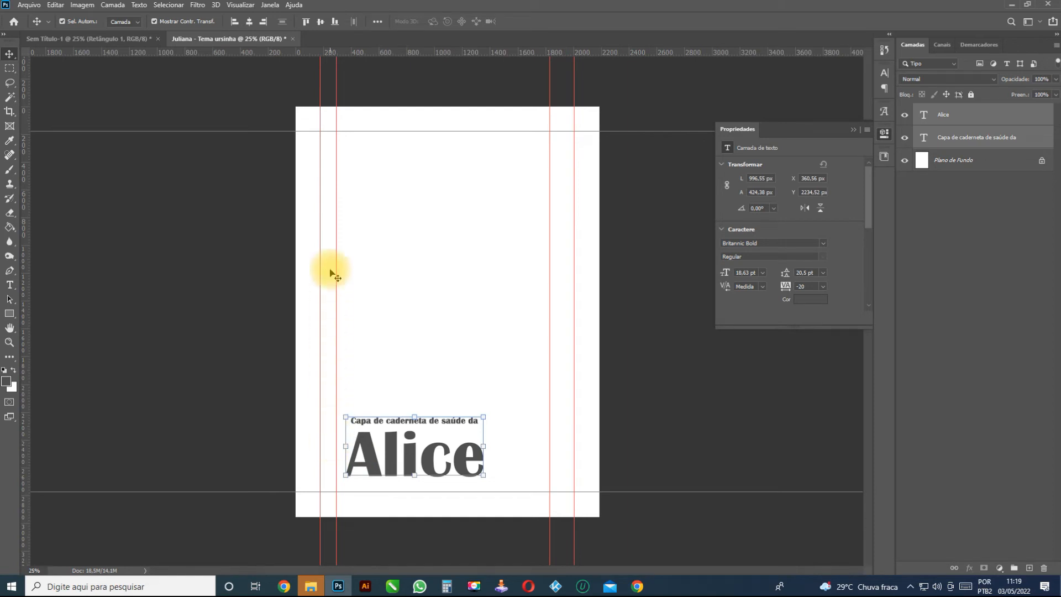
pyautogui.moveTo(463, 466)
pyautogui.mouseDown()
pyautogui.moveTo(533, 456)
pyautogui.moveTo(462, 459)
pyautogui.moveTo(462, 467)
pyautogui.mouseUp()
# Step: Switch to File Explorer and open the URSINHA BAILARINA artwork folder within Arquivos Digitais, at its digital papers and bear images
pyautogui.click(313, 587)
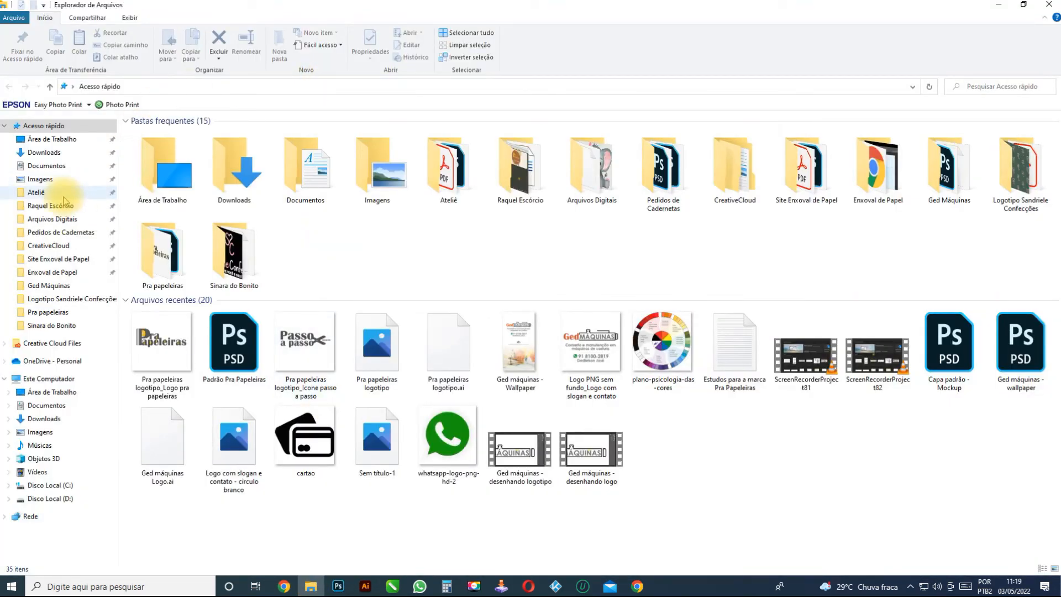
pyautogui.click(49, 205)
pyautogui.click(52, 219)
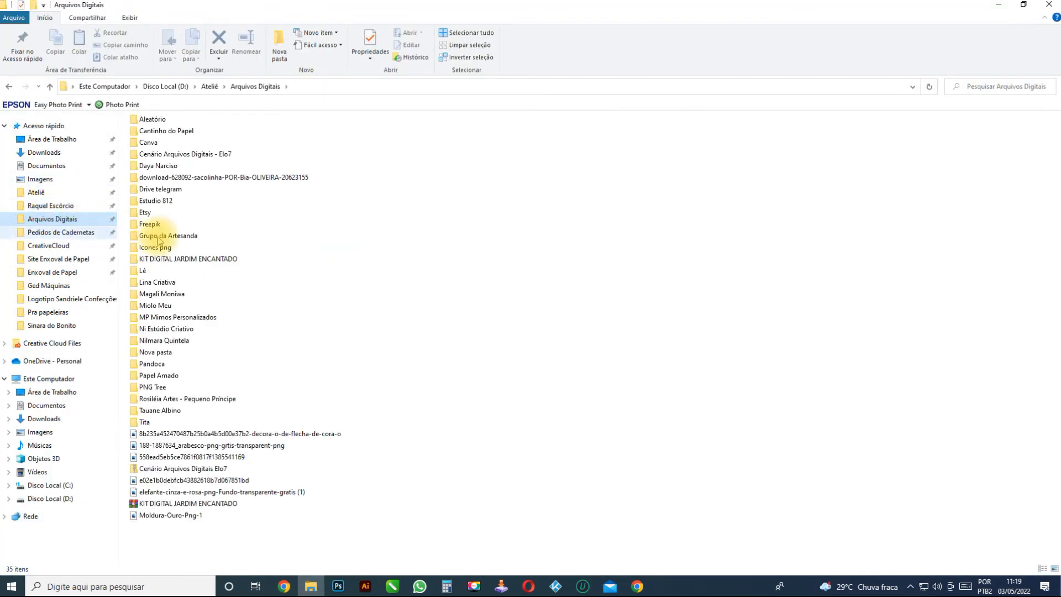
pyautogui.click(166, 297)
pyautogui.doubleClick(166, 296)
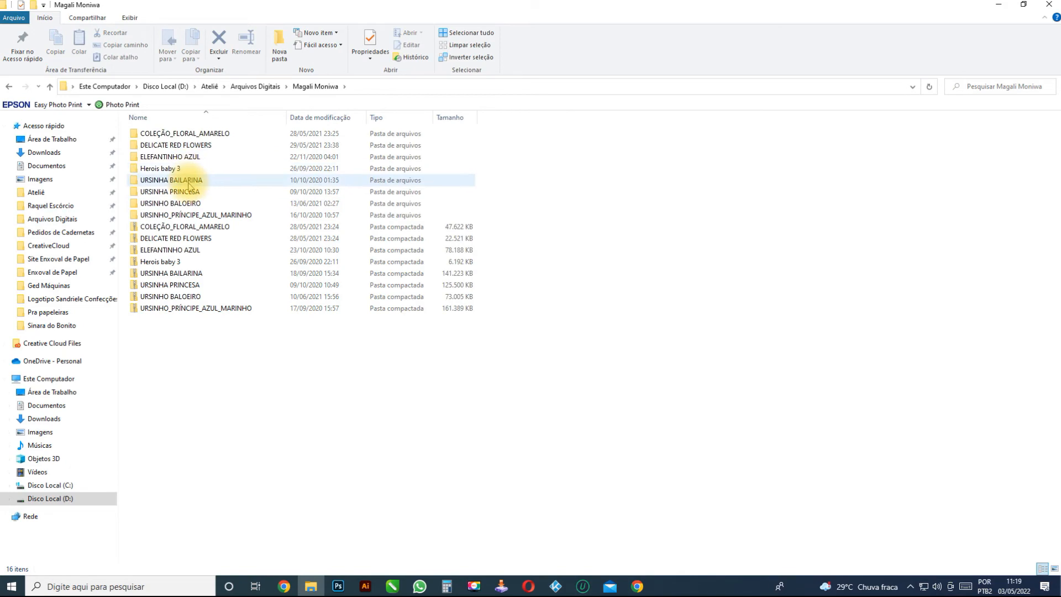
pyautogui.doubleClick(195, 183)
pyautogui.moveTo(1057, 160); pyautogui.dragTo(1056, 492)
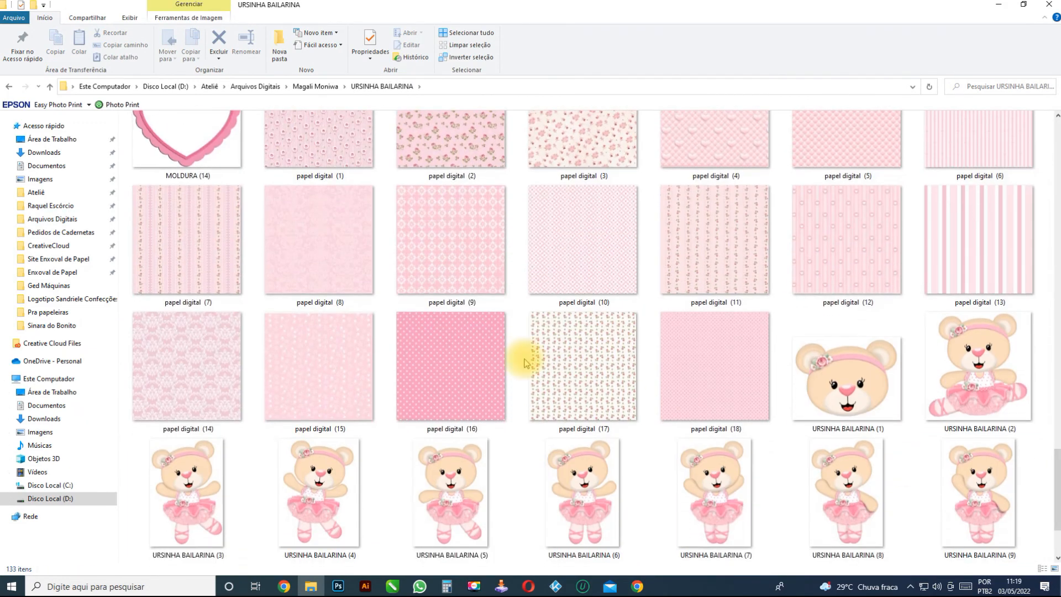
# Step: Place the "papel digital (8)" image in the Photoshop cover document and scale it to about 82,09% so it fills the page
pyautogui.click(314, 247)
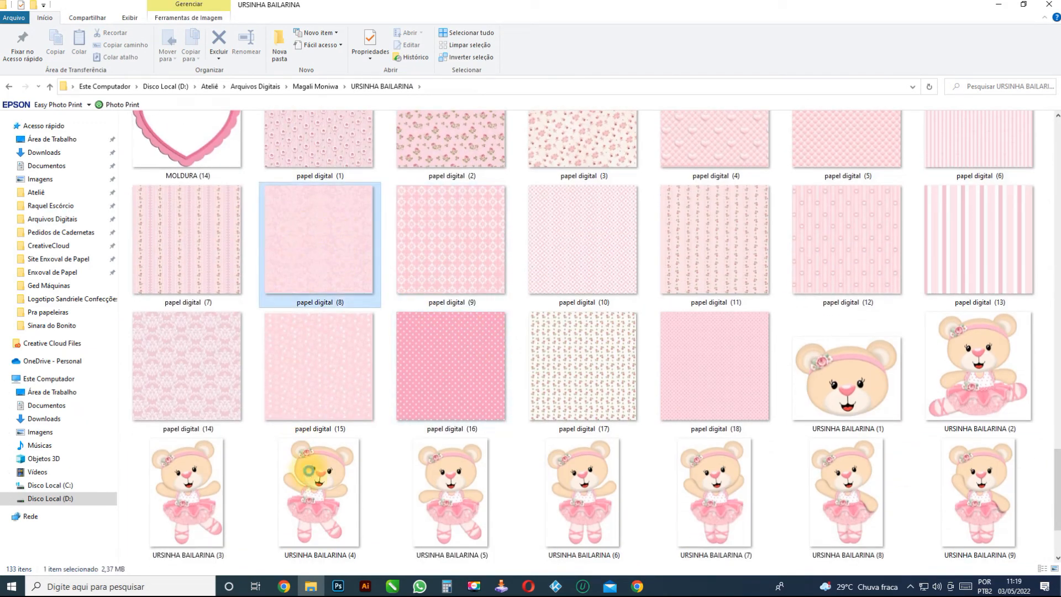
pyautogui.click(340, 587)
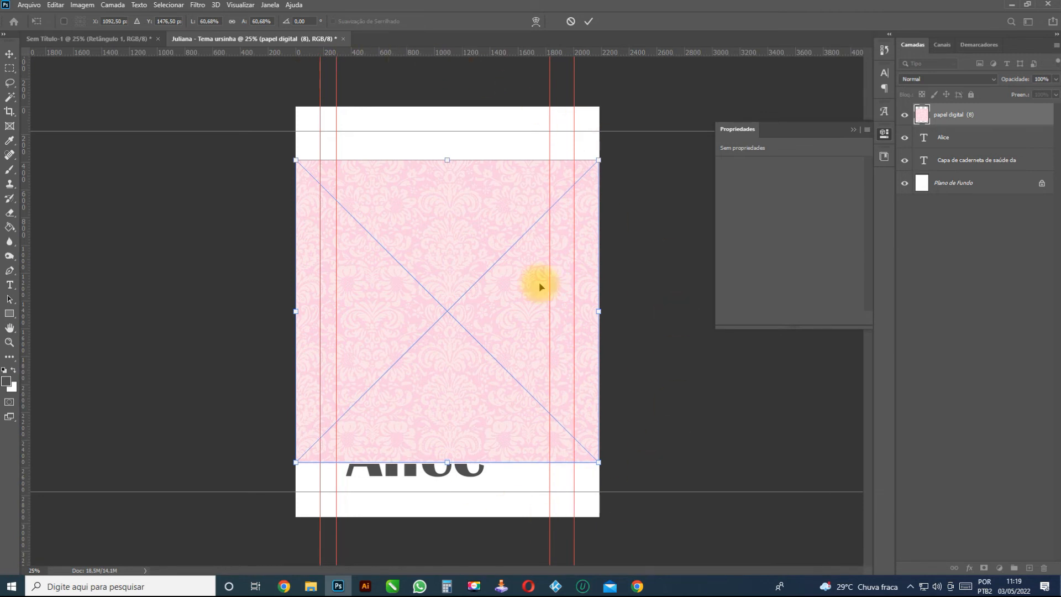
pyautogui.moveTo(600, 160); pyautogui.dragTo(652, 103)
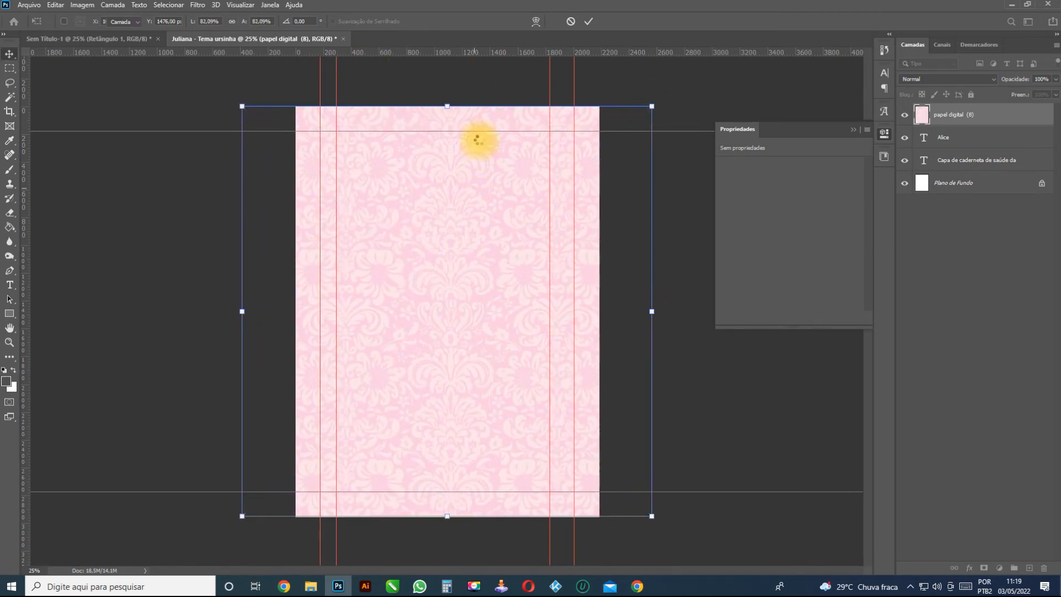
pyautogui.doubleClick(478, 145)
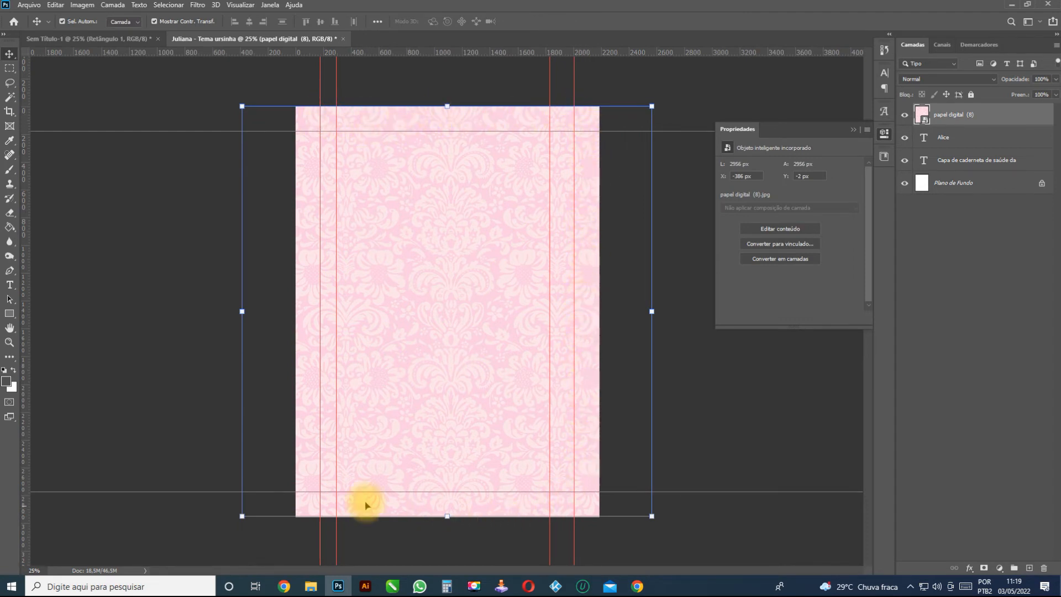
# Step: Reorder the patterned paper layer beneath both text layers and shift the two text lines slightly up
pyautogui.moveTo(982, 115); pyautogui.dragTo(990, 167)
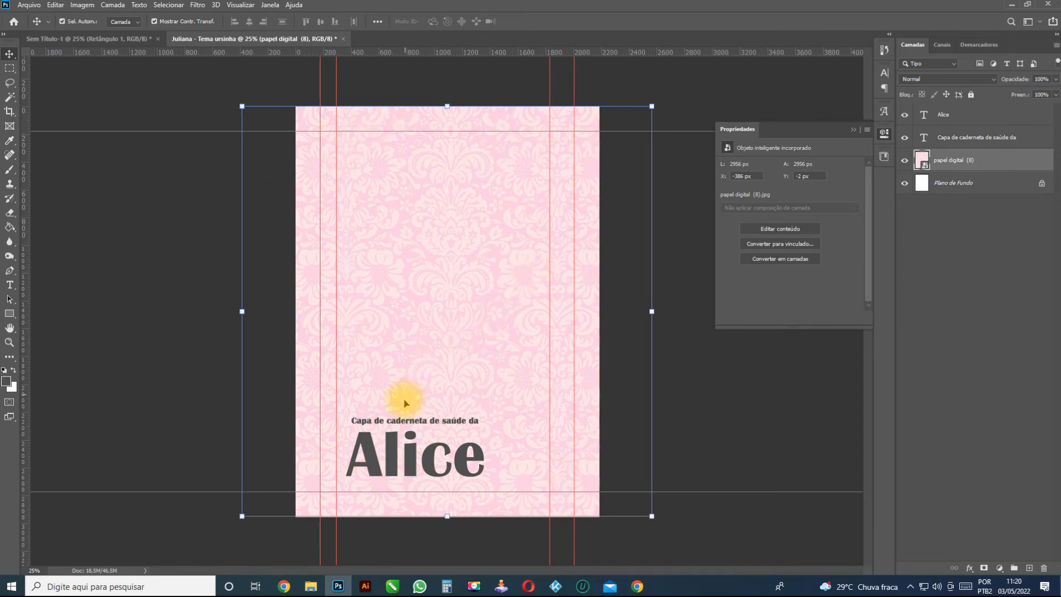
pyautogui.click(415, 422)
pyautogui.moveTo(413, 459)
pyautogui.mouseDown()
pyautogui.moveTo(413, 445)
pyautogui.moveTo(402, 471)
pyautogui.mouseUp()
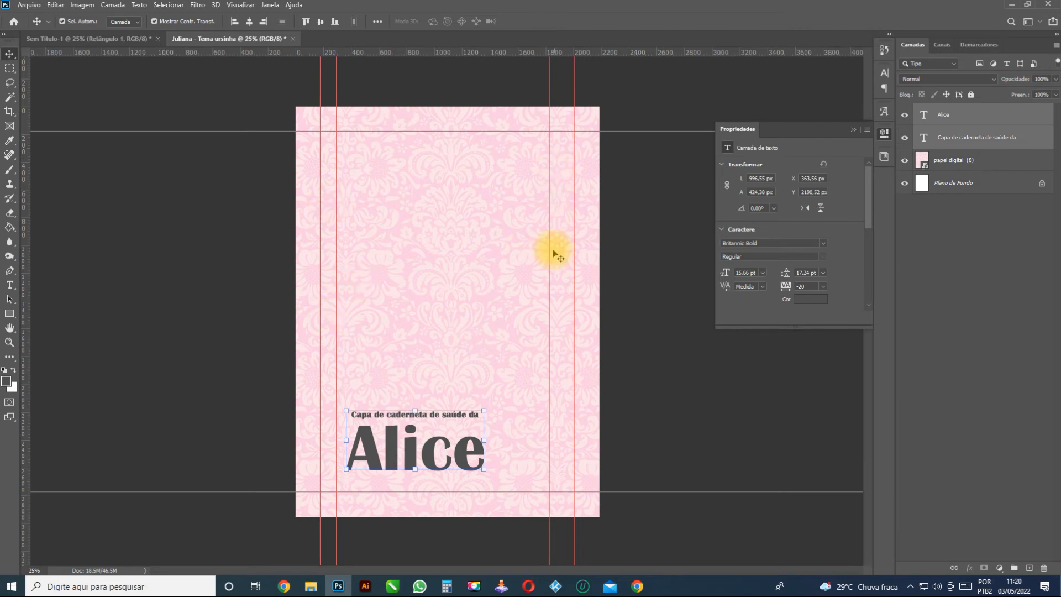
# Step: Place "URSINHA BAILARINA (5)" from the artwork folder, size it to about 1145 x 1767 px and center it above the text
pyautogui.click(310, 586)
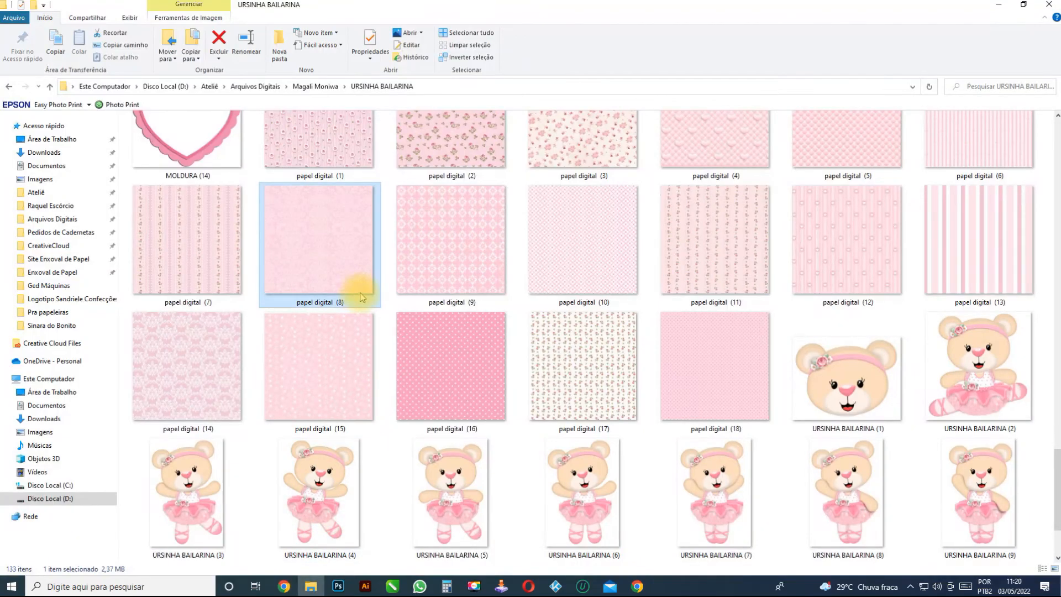
pyautogui.click(452, 489)
pyautogui.moveTo(452, 490); pyautogui.dragTo(451, 298)
pyautogui.moveTo(582, 105); pyautogui.dragTo(546, 186)
pyautogui.moveTo(453, 271); pyautogui.dragTo(448, 233)
pyautogui.press('Return')
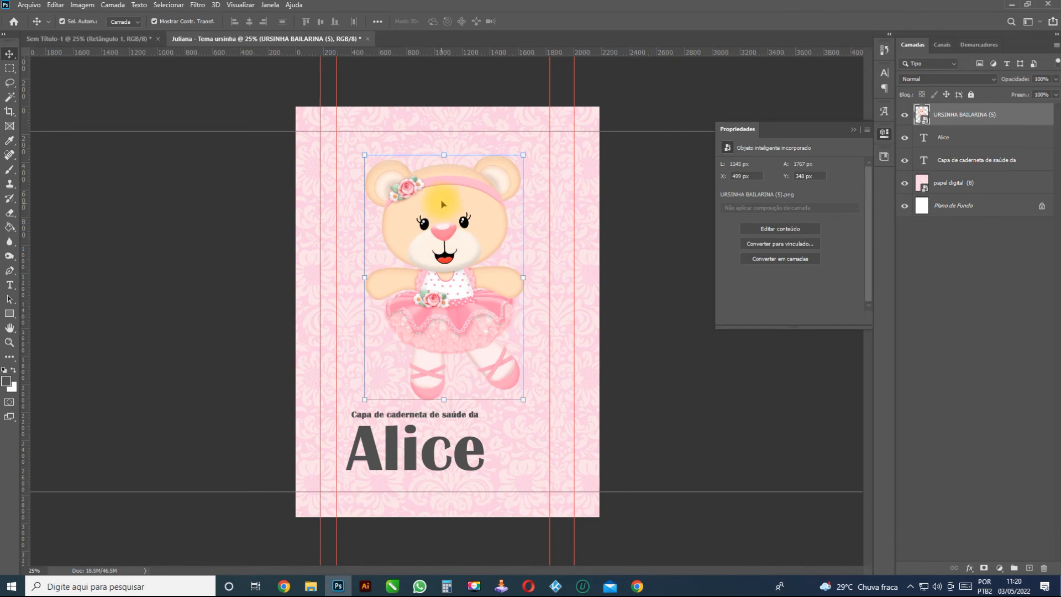
pyautogui.click(447, 212)
pyautogui.moveTo(448, 212); pyautogui.dragTo(447, 206)
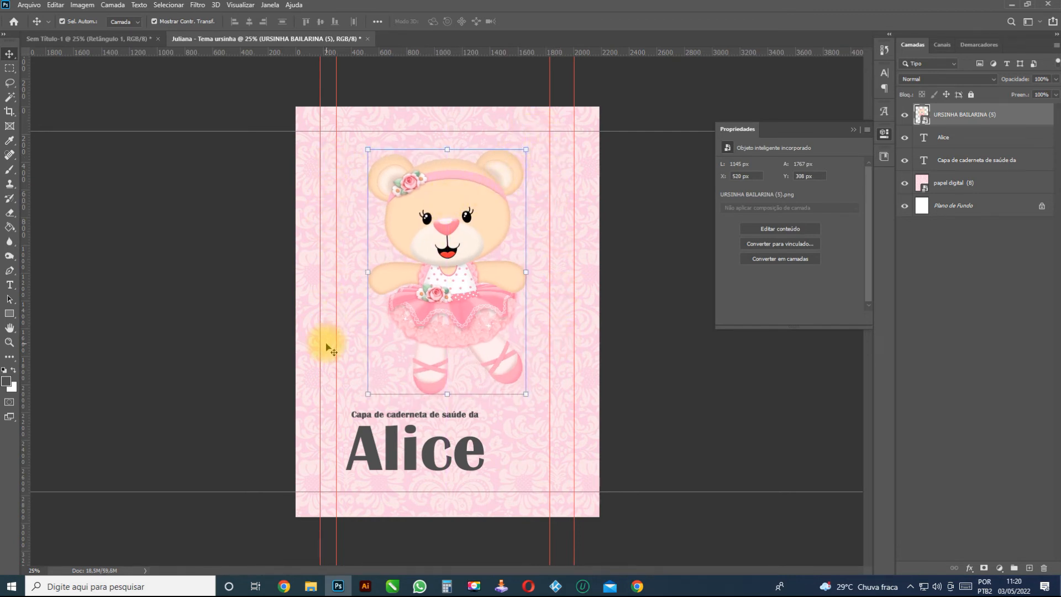
# Step: Move both text lines right together so they sit centered across the page below the bear
pyautogui.click(446, 417)
pyautogui.moveTo(438, 450); pyautogui.dragTo(469, 451)
pyautogui.click(637, 381)
# Step: Scale the bear image down to about 880 x 1356 px, keeping it in the upper half of the page
pyautogui.moveTo(477, 276); pyautogui.dragTo(476, 275)
pyautogui.hotkey('ctrl', 't')
pyautogui.moveTo(527, 148); pyautogui.dragTo(506, 174)
pyautogui.press('Return')
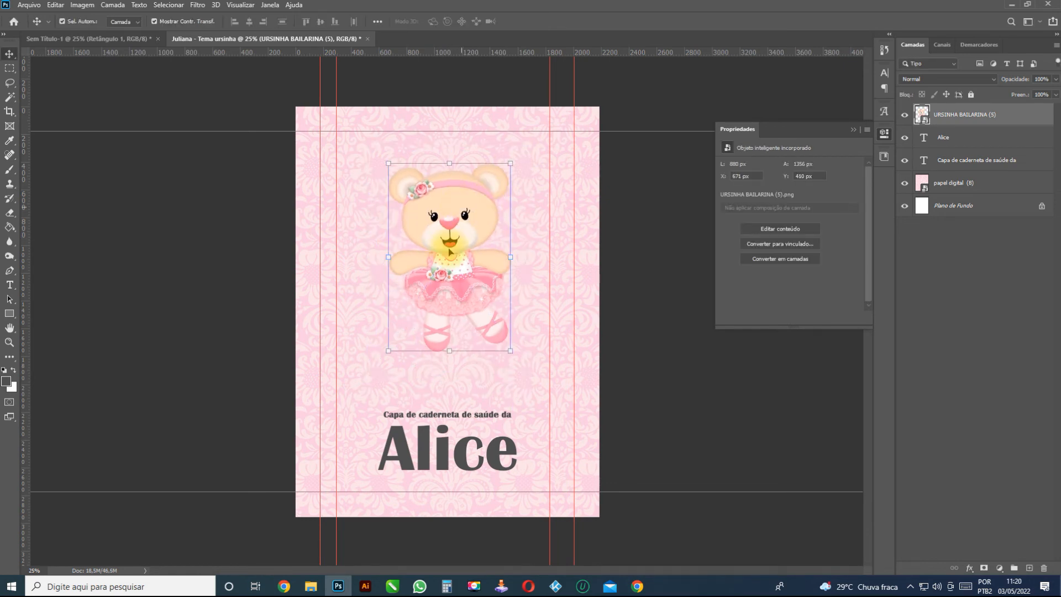
# Step: Place the "BARRINHA (14)" trim from the artwork folder across the page's middle and reorder the bear layer above it
pyautogui.click(310, 587)
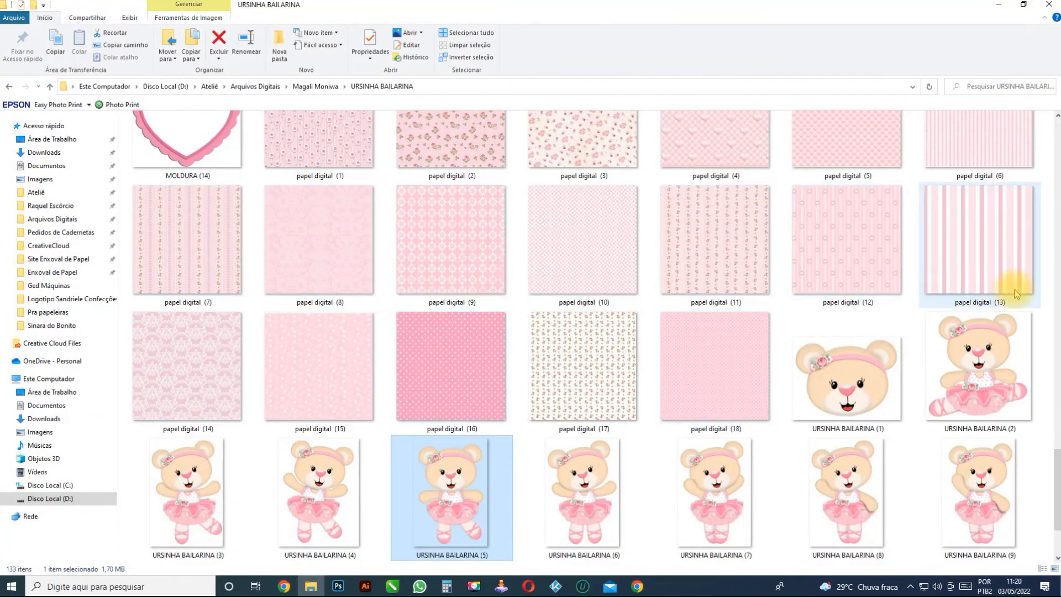
pyautogui.moveTo(1052, 450); pyautogui.dragTo(1056, 141)
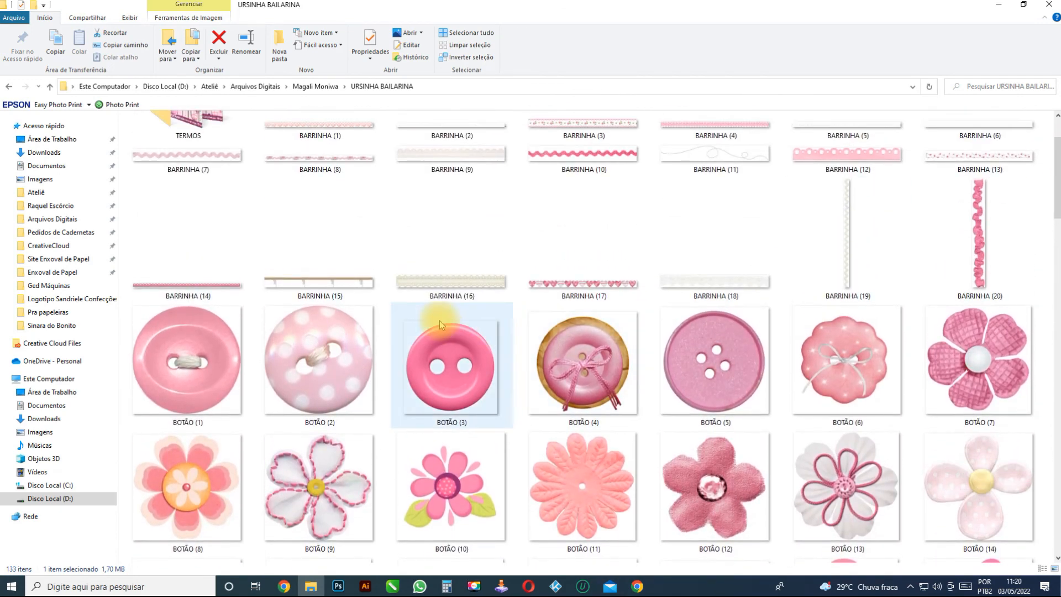
pyautogui.moveTo(197, 287); pyautogui.dragTo(486, 332)
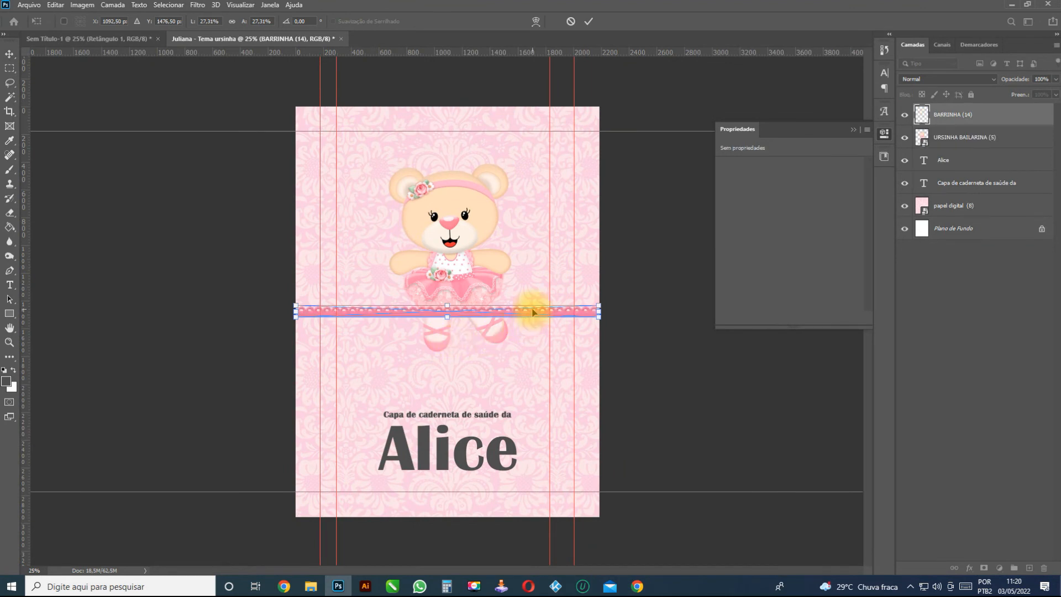
pyautogui.click(458, 229)
pyautogui.moveTo(962, 138); pyautogui.dragTo(983, 109)
# Step: Move the bear down so its skirt overlaps the trim, and shift both text lines slightly up beneath its feet
pyautogui.moveTo(471, 251); pyautogui.dragTo(460, 283)
pyautogui.moveTo(499, 191); pyautogui.dragTo(503, 188)
pyautogui.doubleClick(457, 234)
pyautogui.moveTo(469, 417); pyautogui.dragTo(467, 409)
pyautogui.moveTo(463, 461); pyautogui.dragTo(459, 456)
pyautogui.click(656, 395)
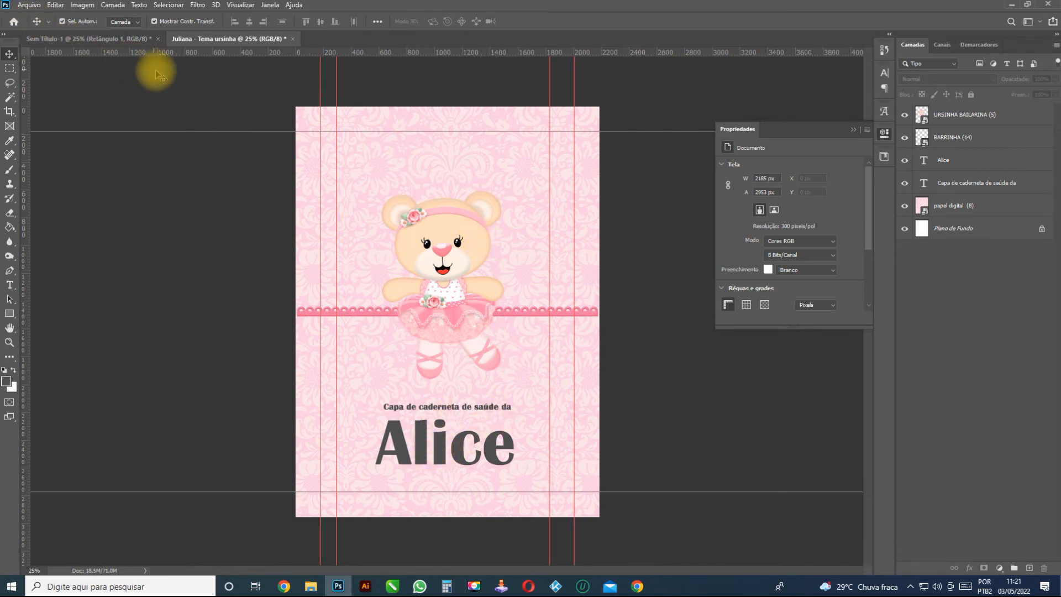
# Step: Open the print settings for the cover, choose the Canon iX6800 series printer and set the layout to portrait
pyautogui.click(29, 6)
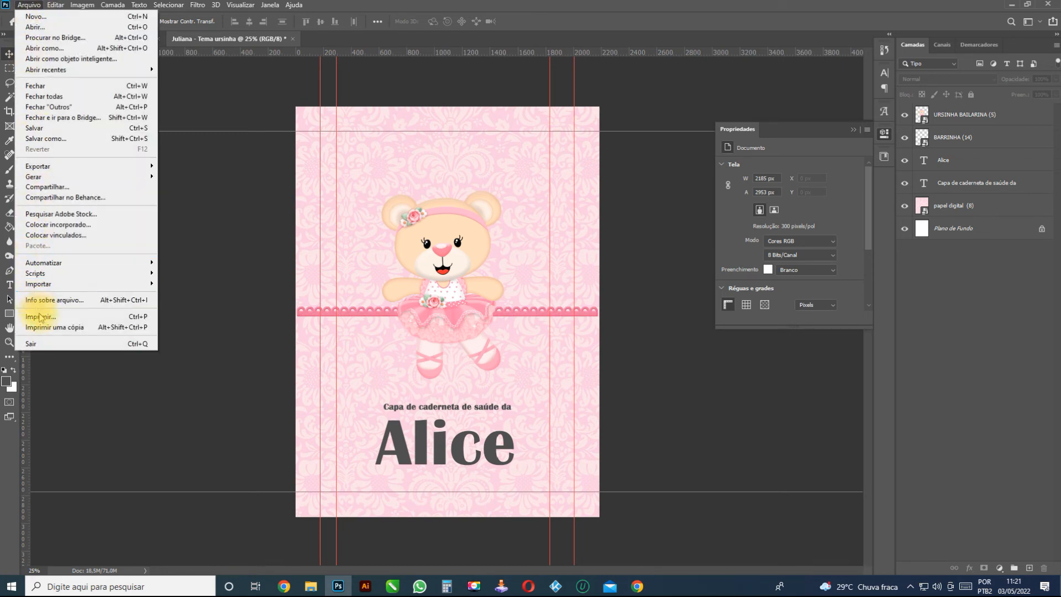
pyautogui.click(148, 321)
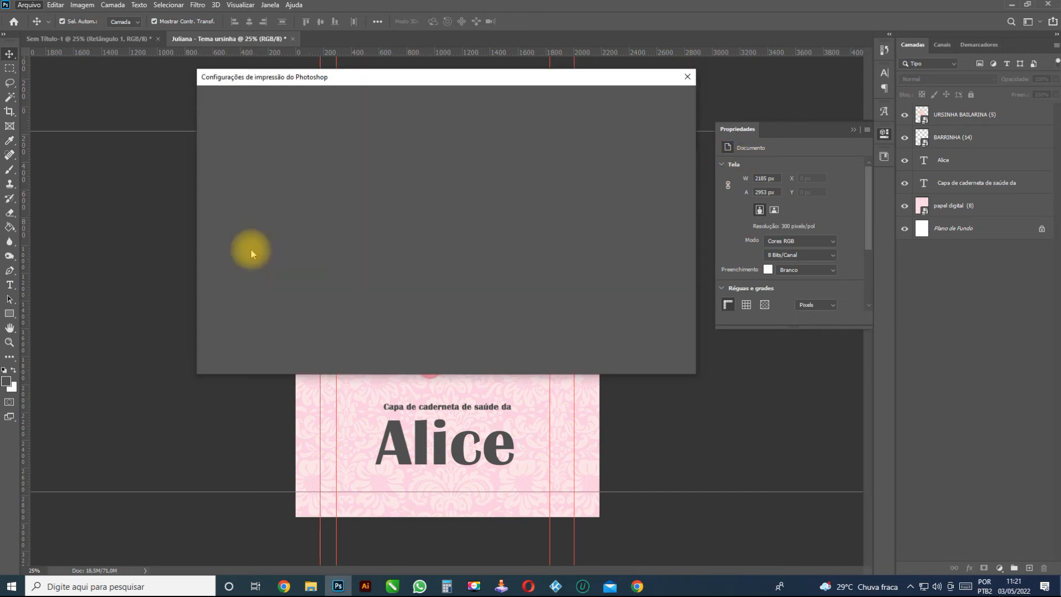
pyautogui.moveTo(519, 82); pyautogui.dragTo(479, 111)
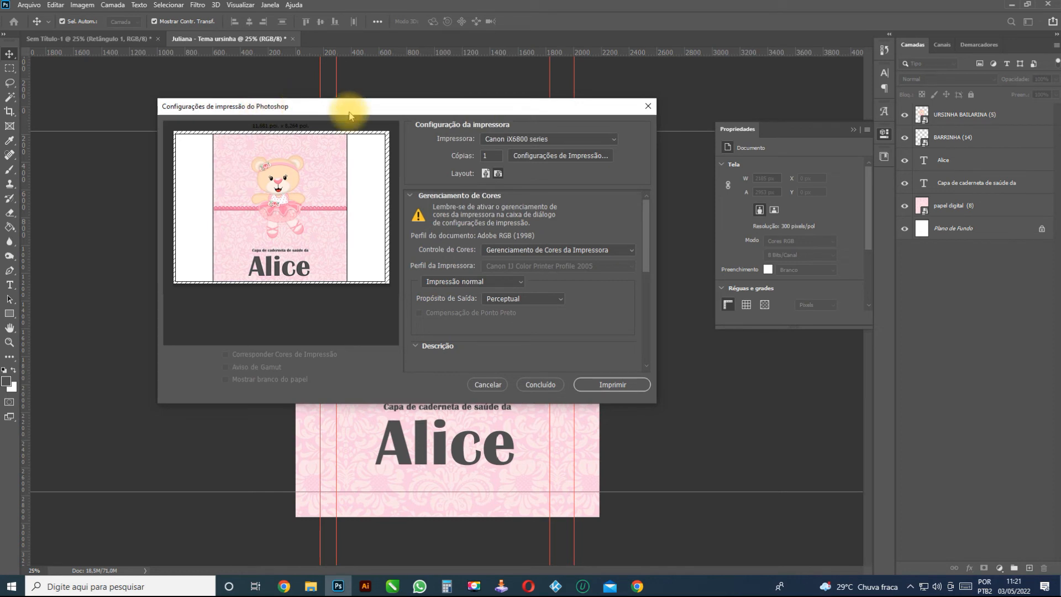
pyautogui.click(550, 139)
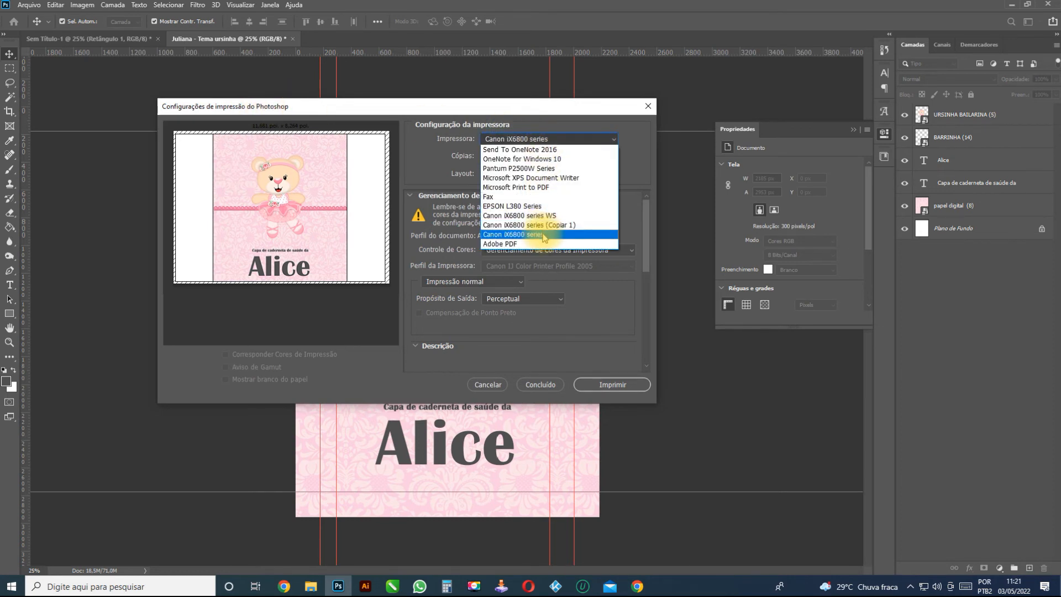
pyautogui.click(541, 235)
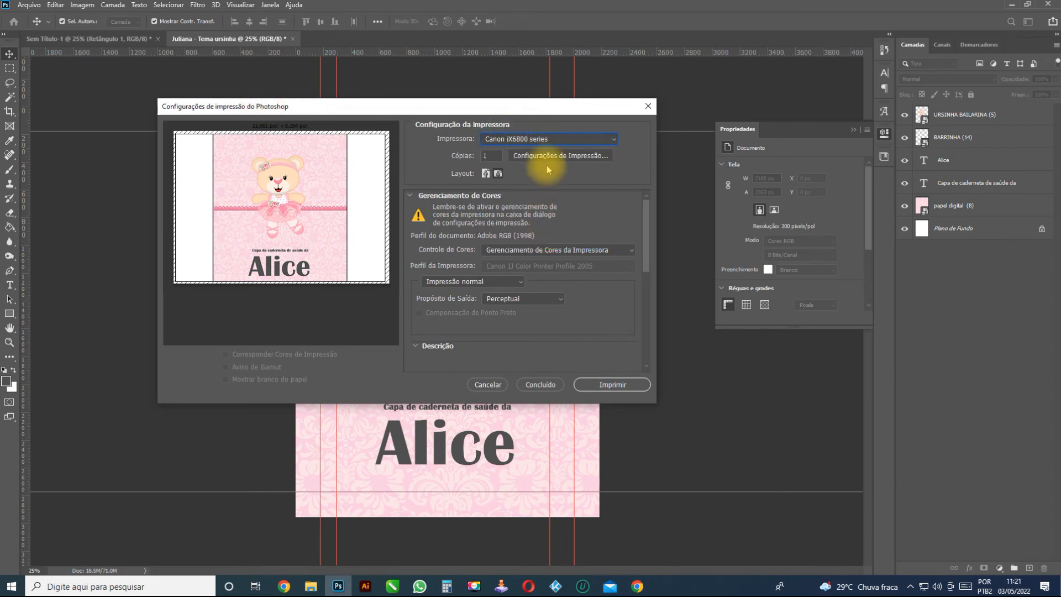
pyautogui.click(486, 174)
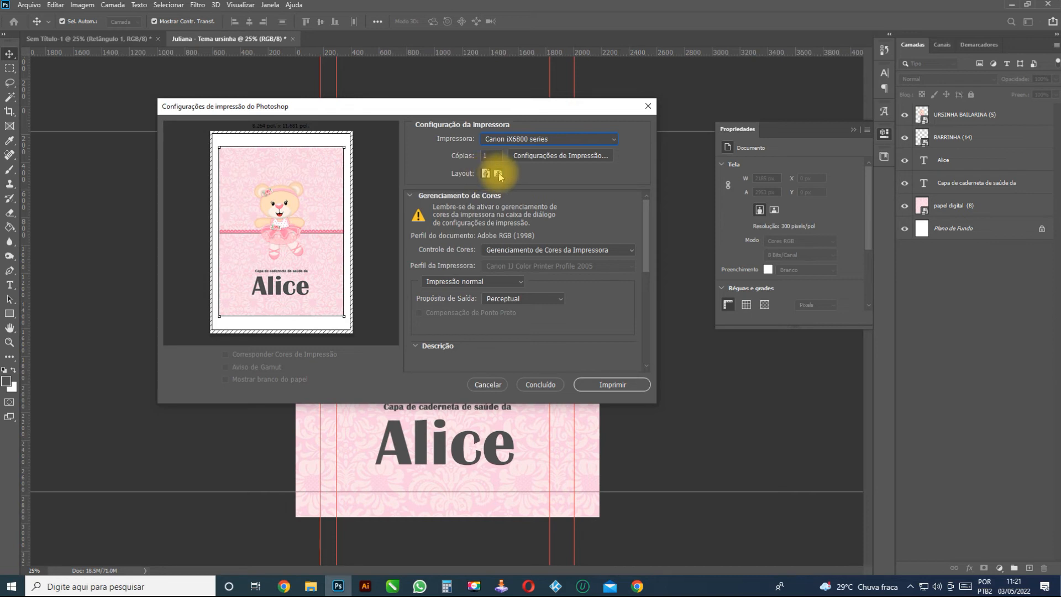
pyautogui.click(498, 174)
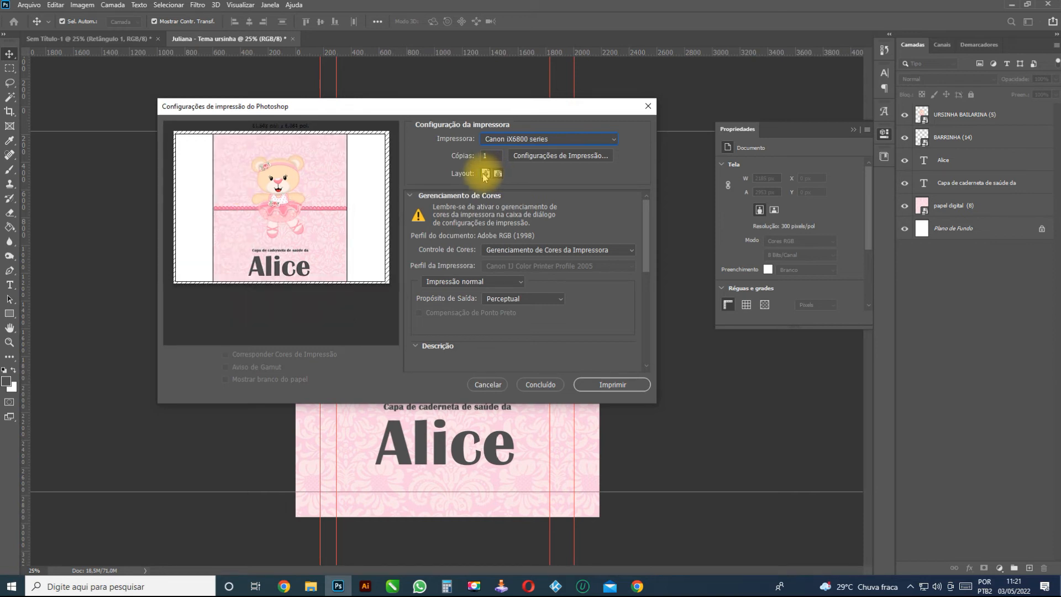
pyautogui.click(486, 174)
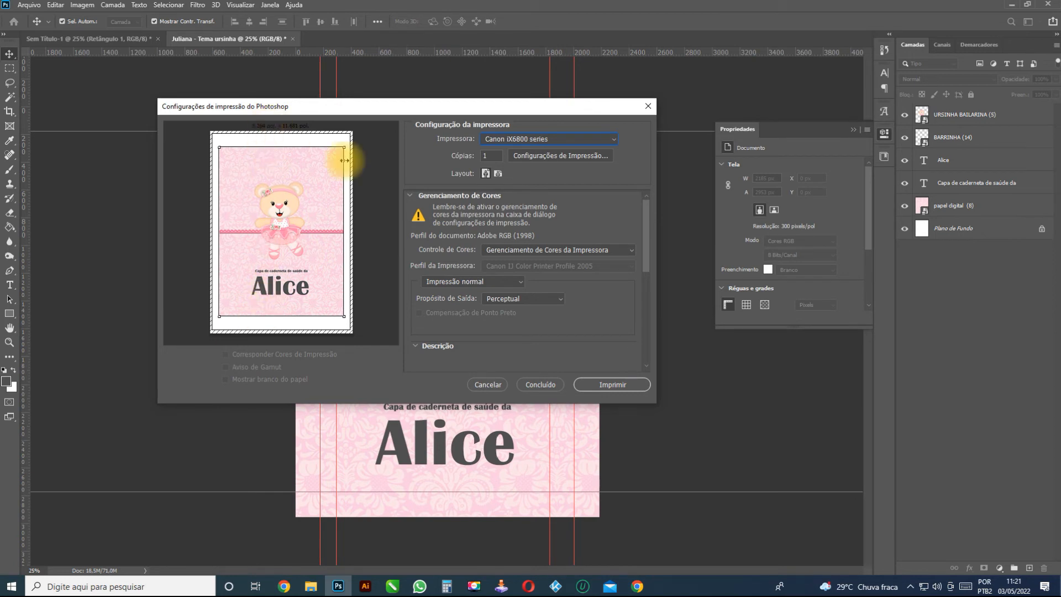
# Step: In the Canon iX6800 printer properties, set the media type to Glossy Photo Paper and the paper size to A4
pyautogui.click(574, 156)
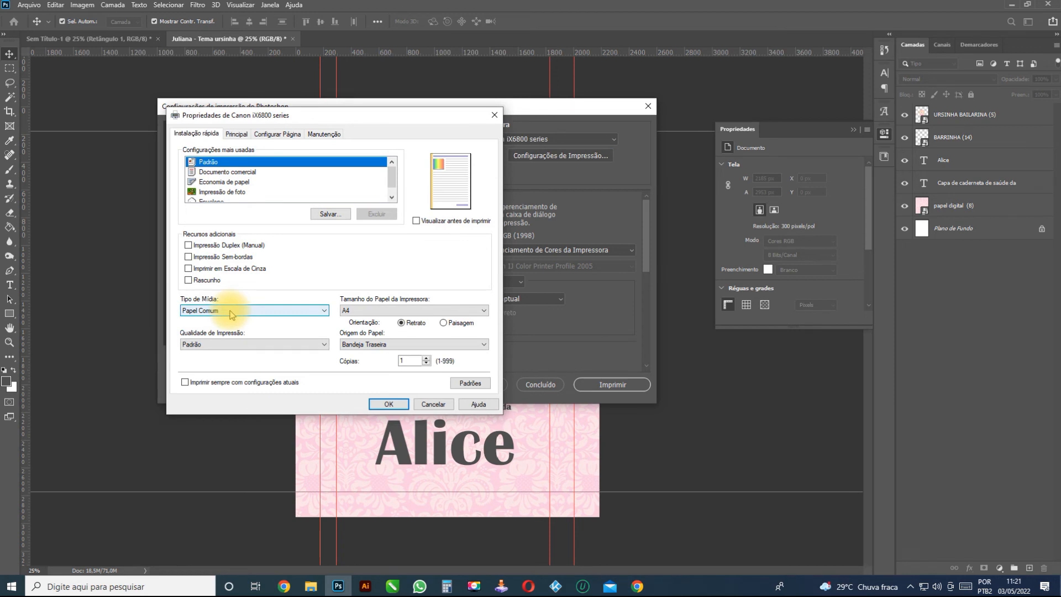
pyautogui.click(209, 310)
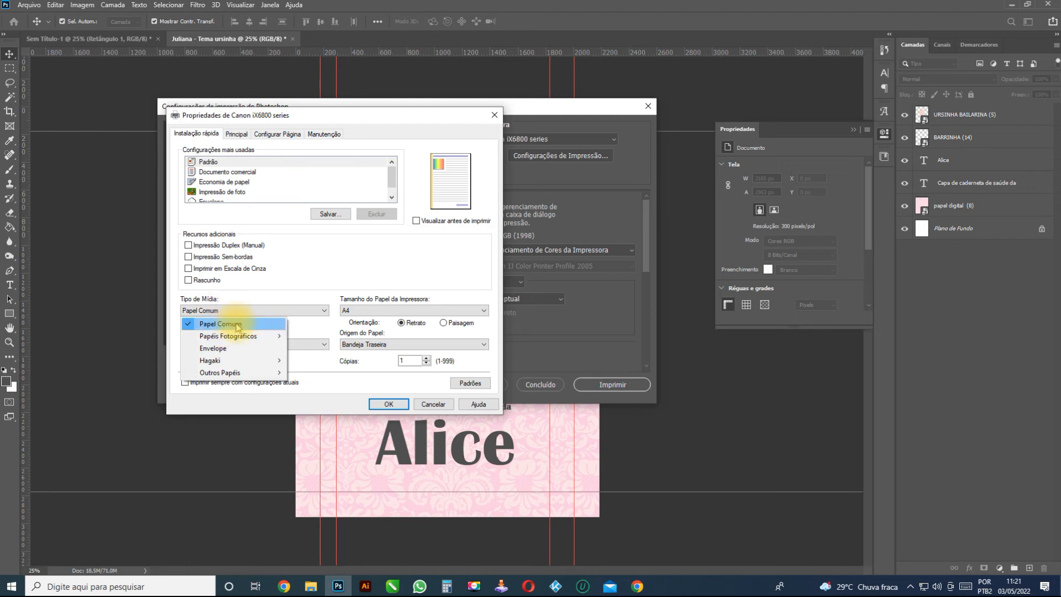
pyautogui.moveTo(246, 336)
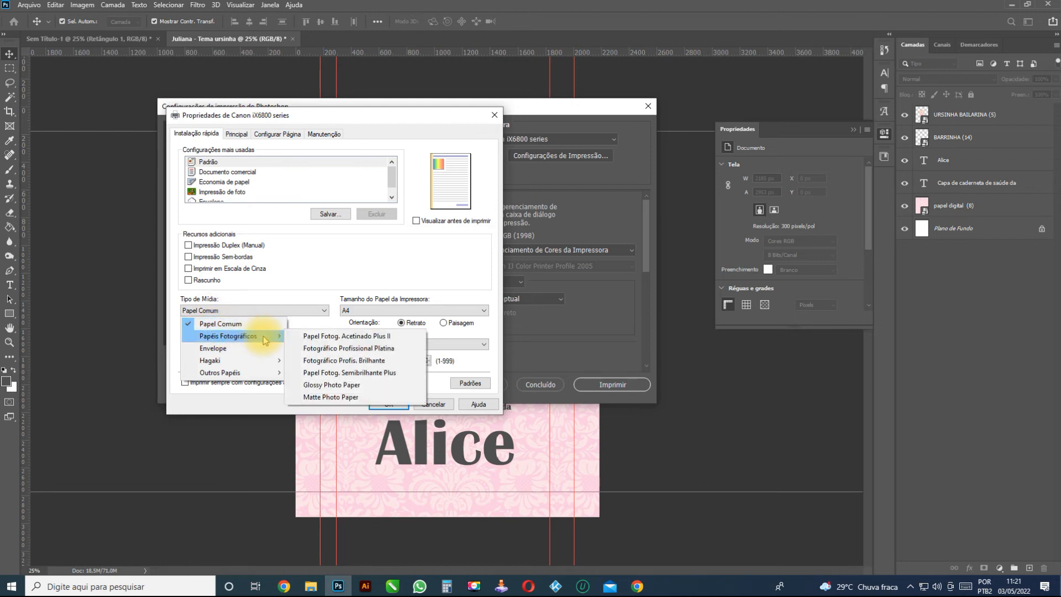
pyautogui.click(344, 386)
pyautogui.click(408, 311)
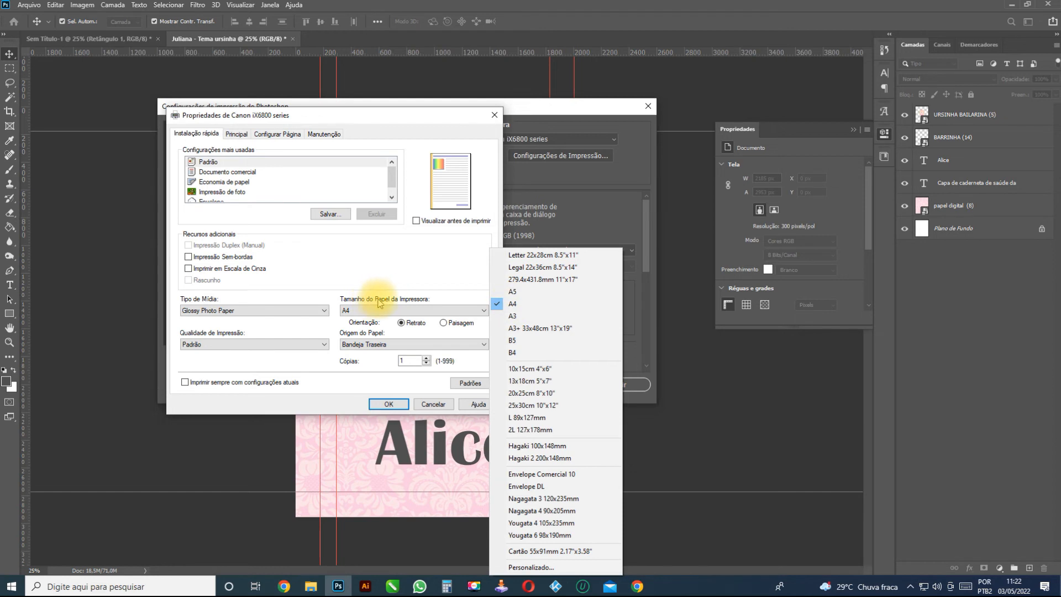
pyautogui.click(512, 303)
# Step: Try the Alta print quality for the glossy paper and return it to Padrão
pyautogui.click(218, 347)
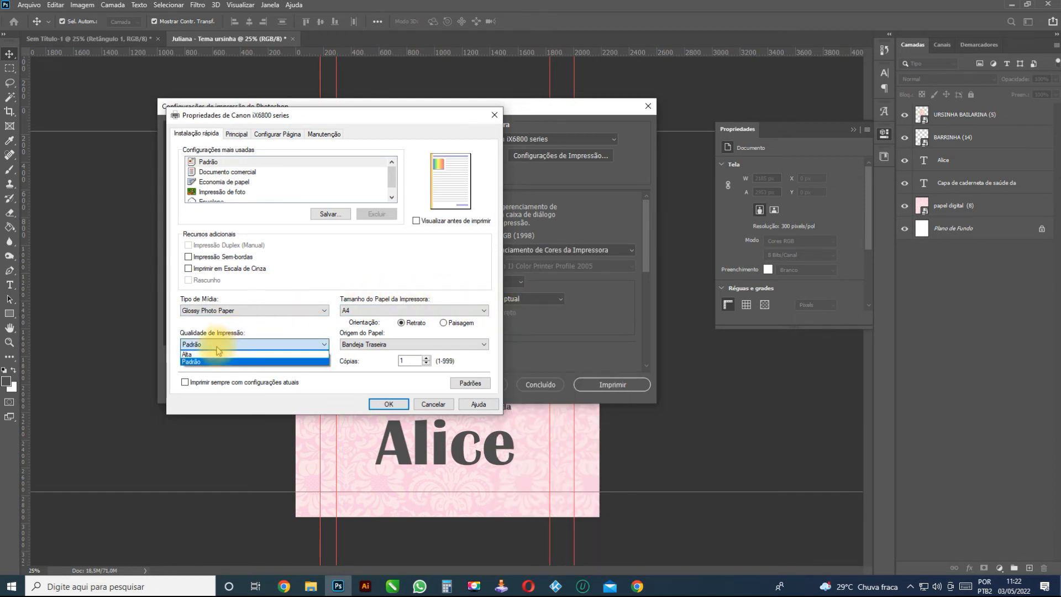
pyautogui.click(213, 362)
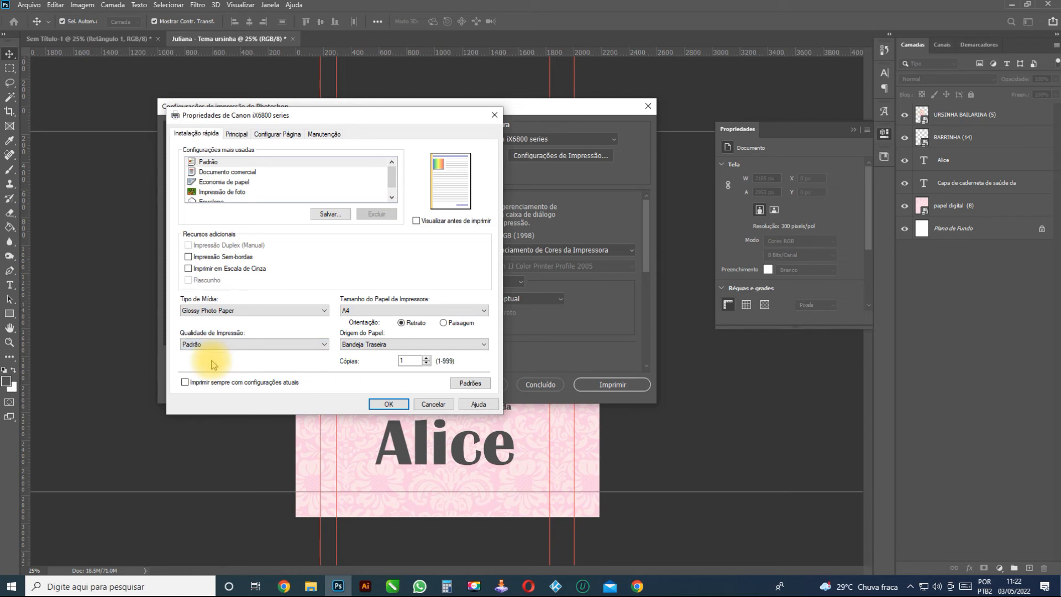
pyautogui.click(223, 345)
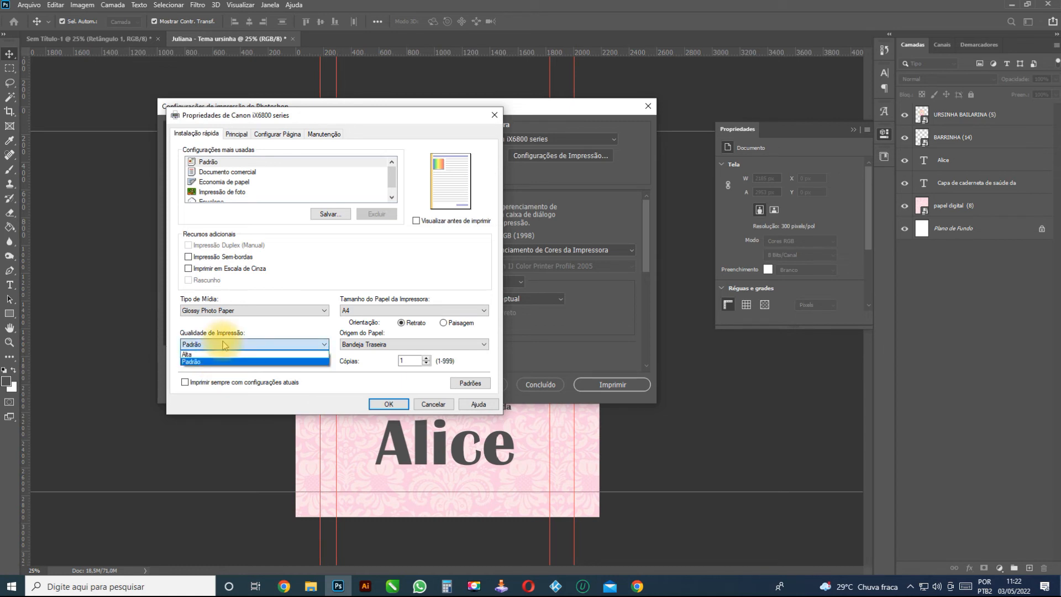
pyautogui.click(190, 354)
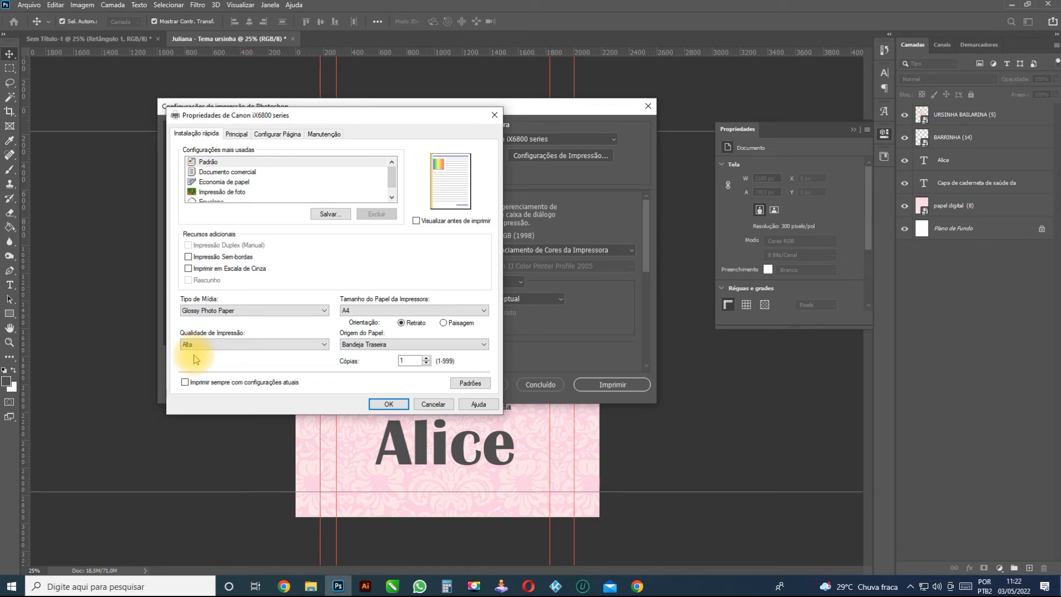
pyautogui.click(201, 347)
pyautogui.click(202, 365)
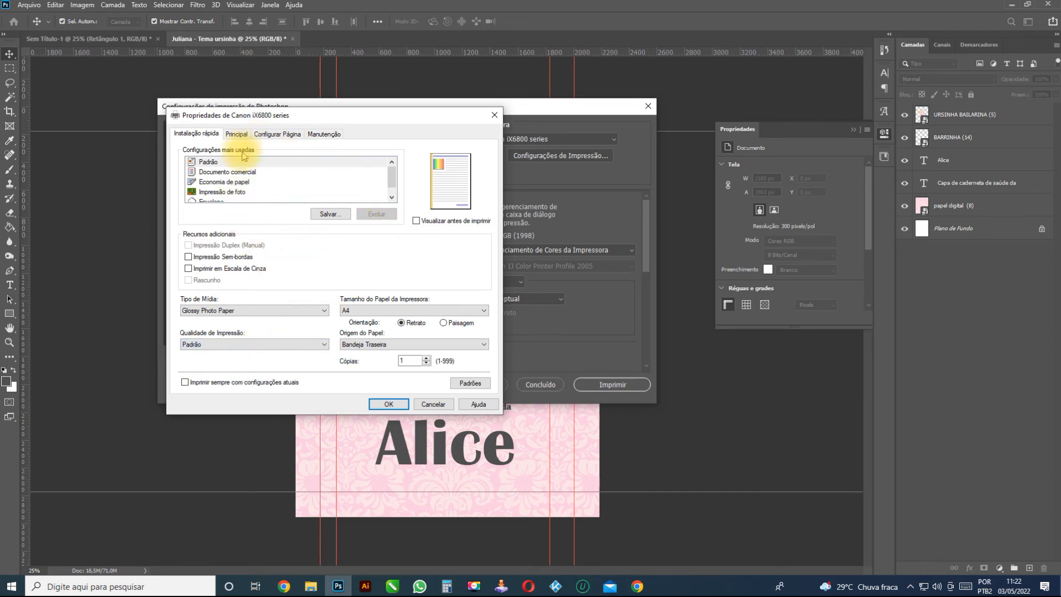
# Step: Switch the printer's colour/intensity to Manual and open its manual colour adjustment settings
pyautogui.click(236, 134)
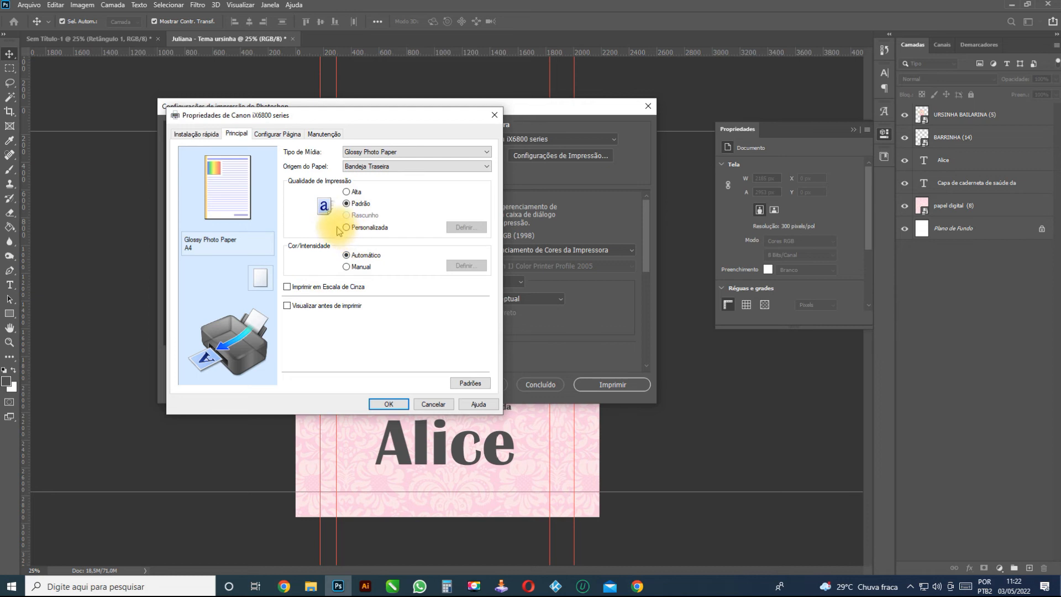
pyautogui.click(353, 267)
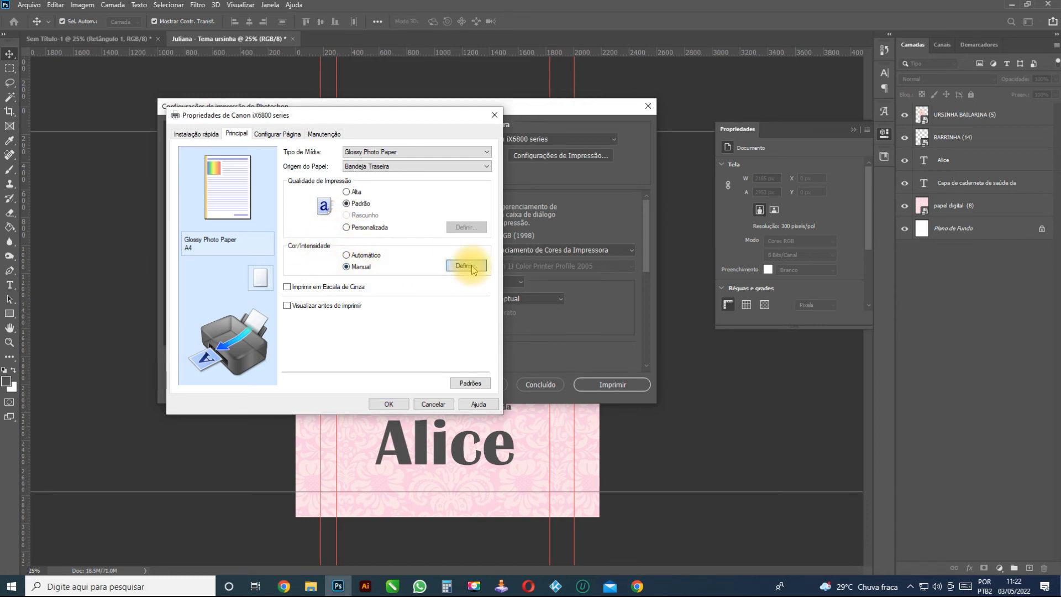
pyautogui.click(467, 266)
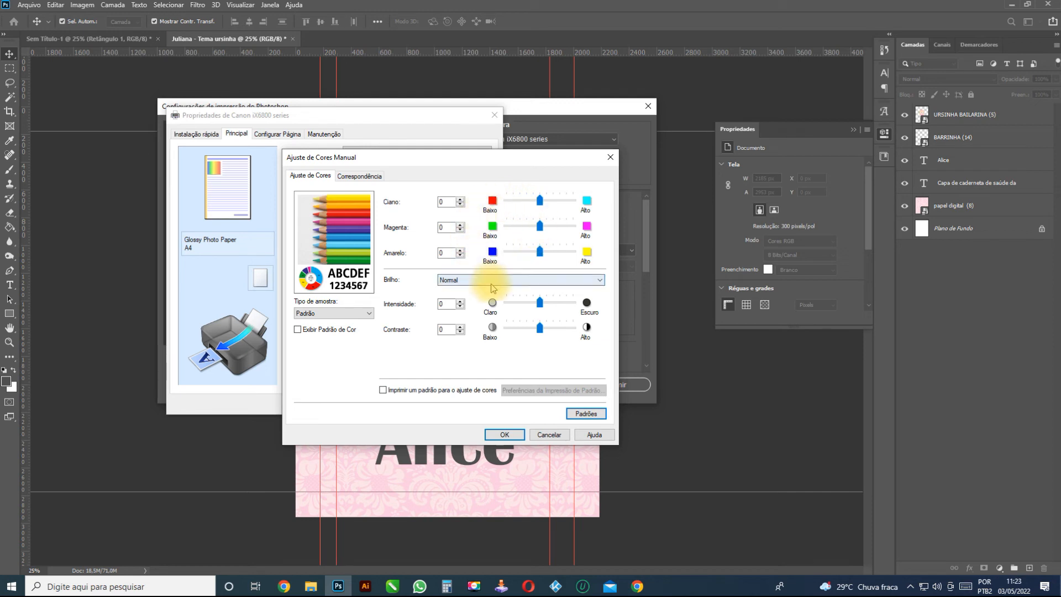
pyautogui.moveTo(489, 160); pyautogui.dragTo(501, 163)
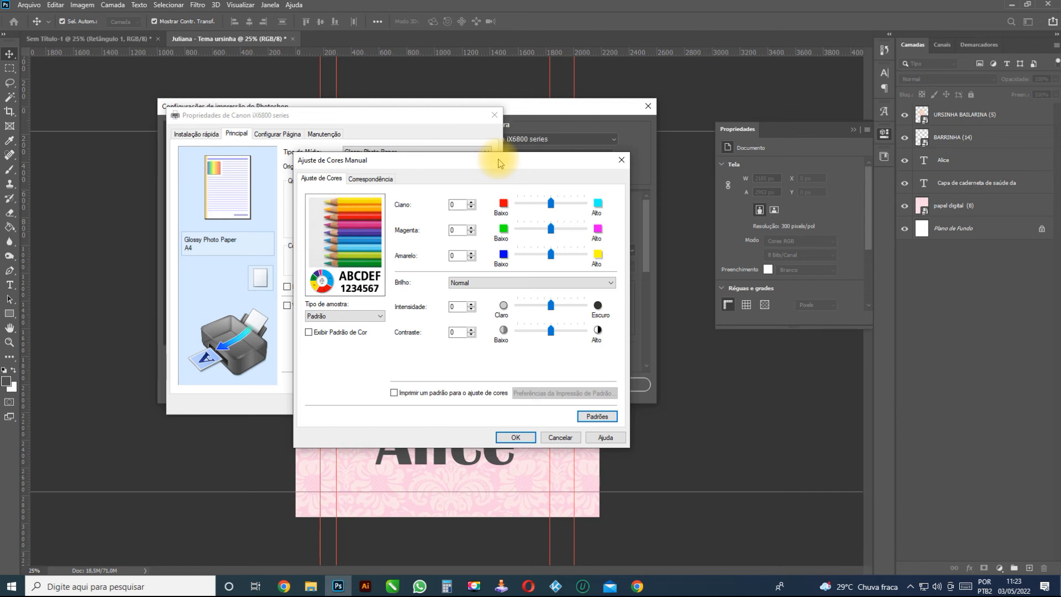
pyautogui.moveTo(501, 160); pyautogui.dragTo(542, 169)
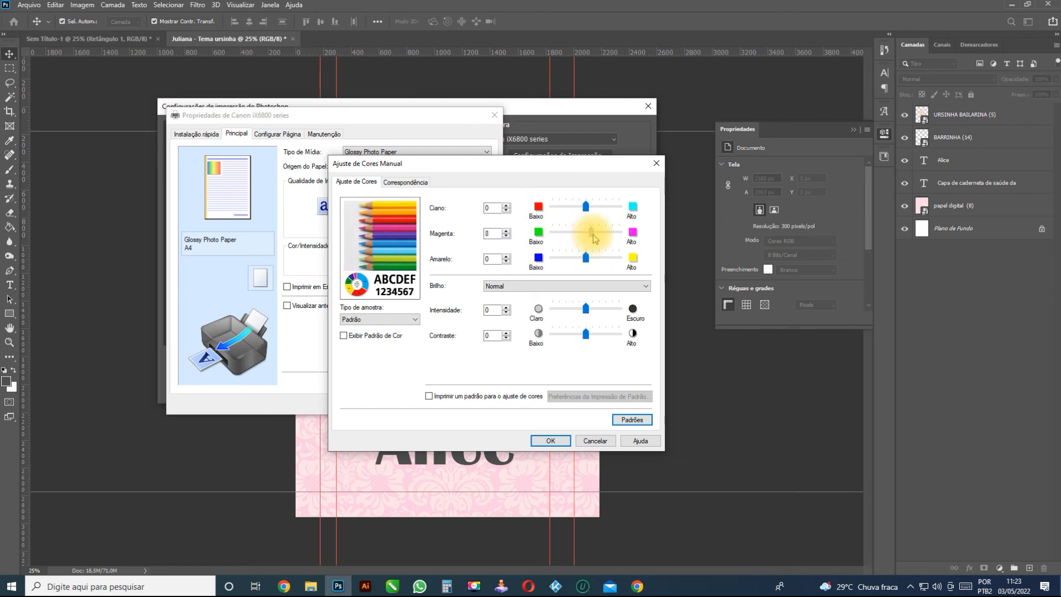
# Step: Try a manual colour balance of Ciano -6 and Magenta 8, discard it, and return colour/intensity to Automático
pyautogui.moveTo(586, 232); pyautogui.dragTo(593, 232)
pyautogui.click(585, 210)
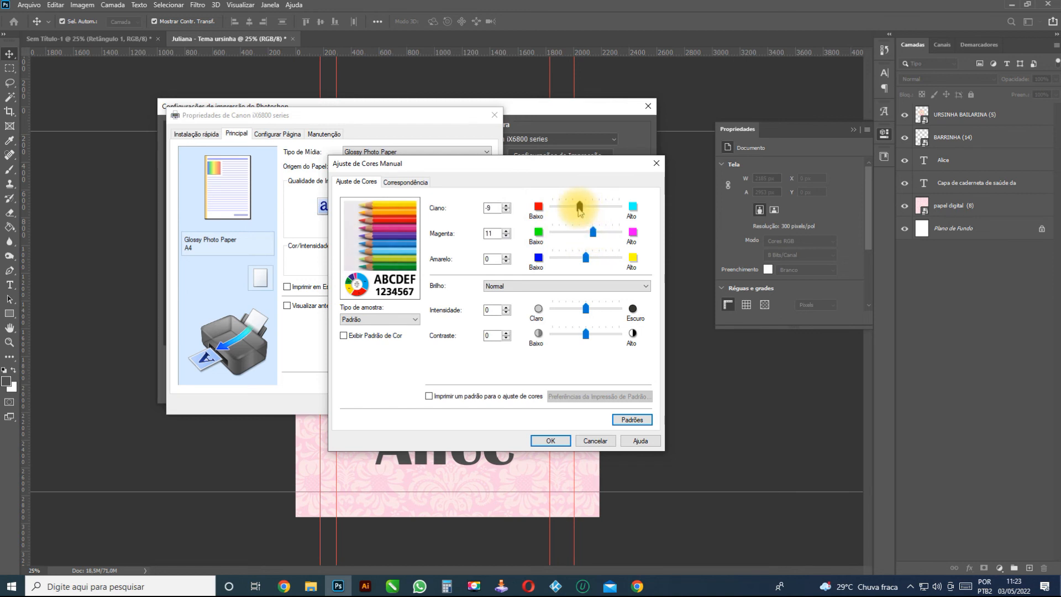
pyautogui.click(593, 234)
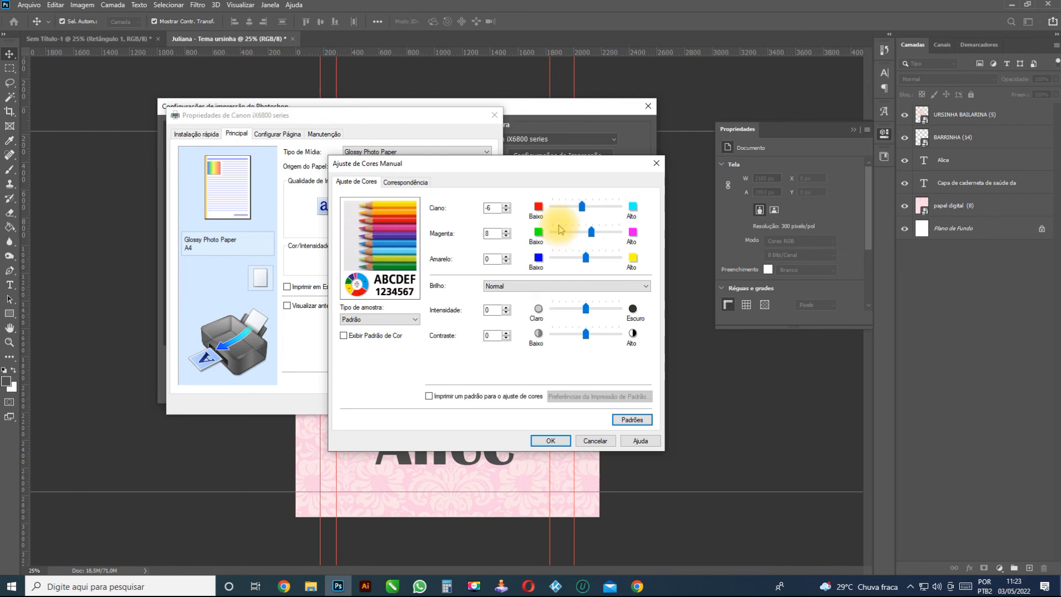
pyautogui.moveTo(568, 164); pyautogui.dragTo(564, 174)
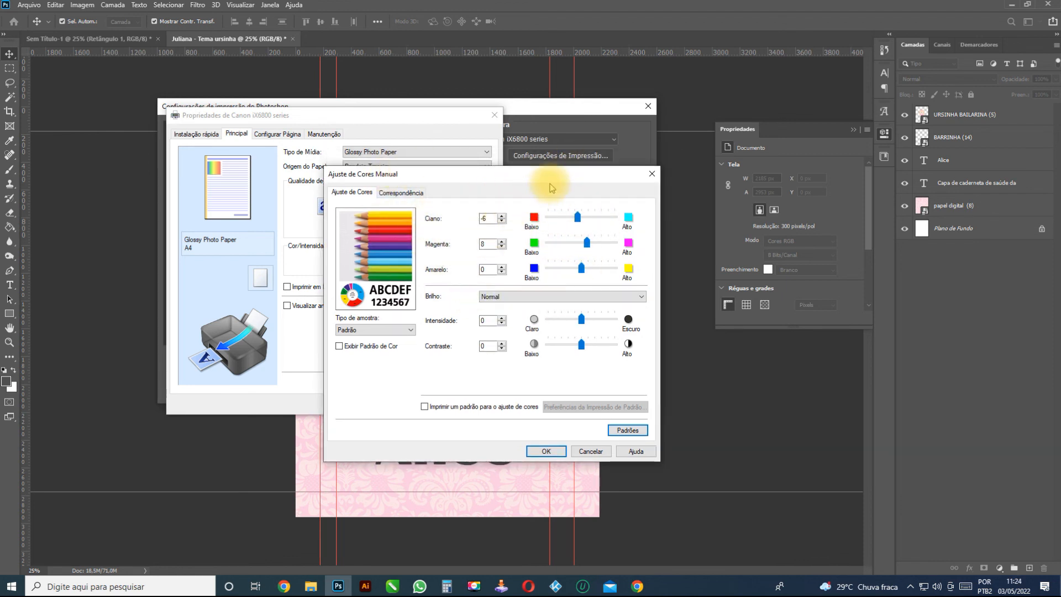
pyautogui.moveTo(561, 182); pyautogui.dragTo(571, 182)
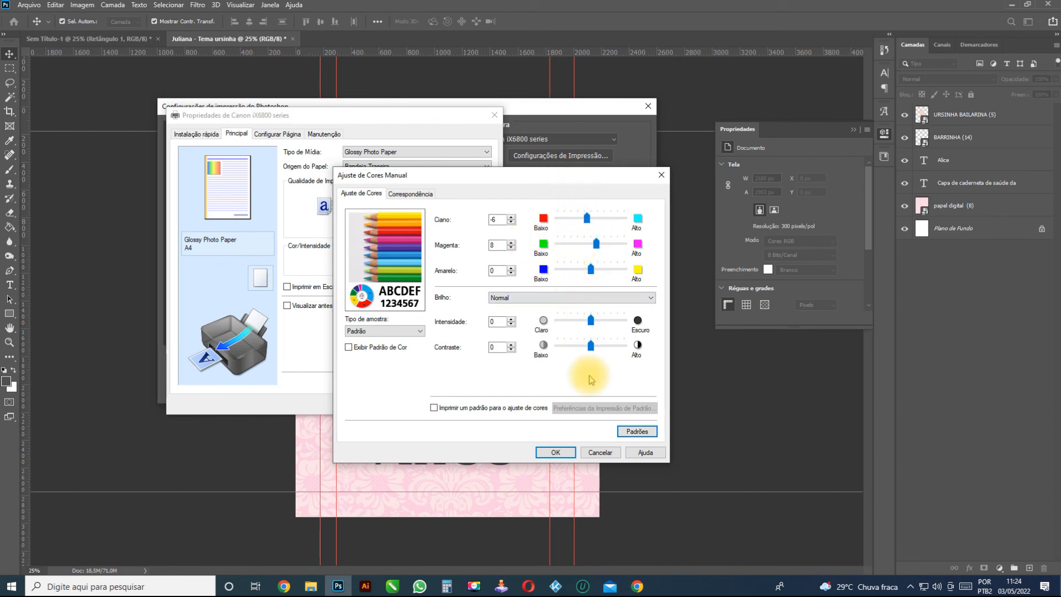
pyautogui.click(601, 452)
pyautogui.moveTo(394, 115); pyautogui.dragTo(441, 148)
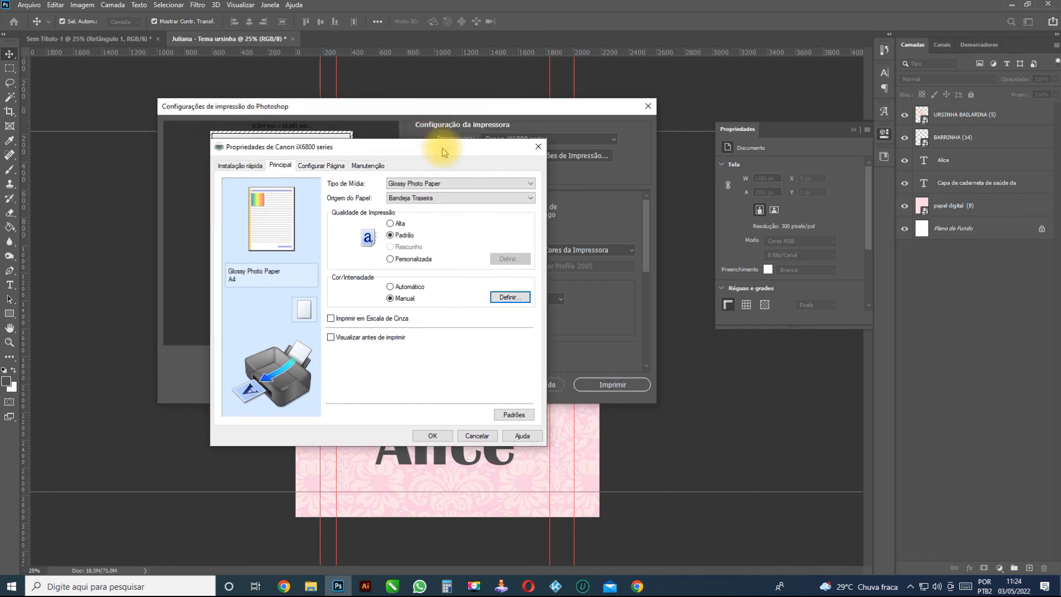
pyautogui.click(389, 286)
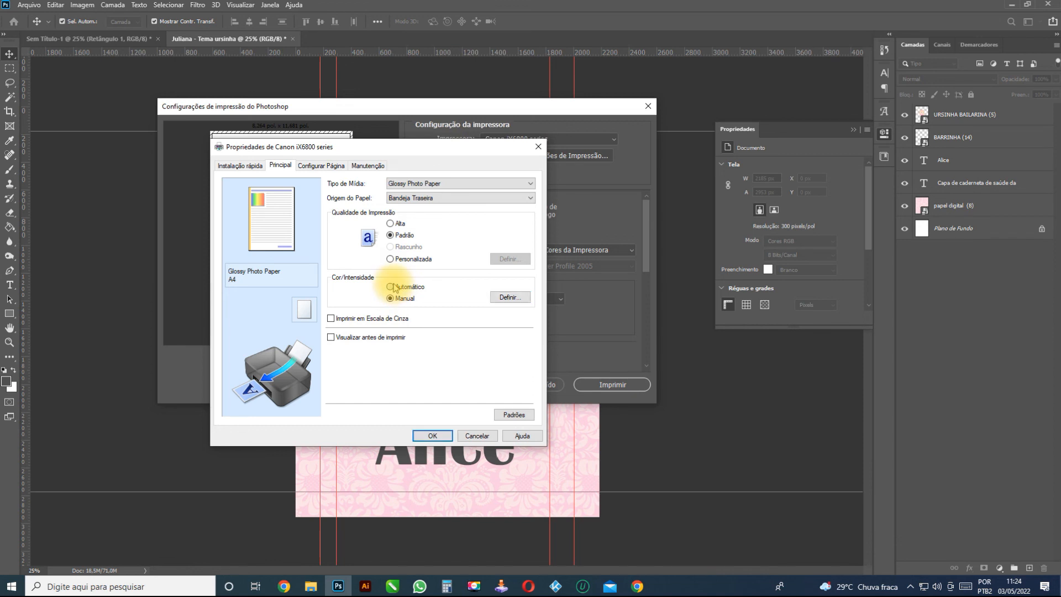
# Step: Choose Padrão print quality, accept the printer properties and finish the print settings without printing
pyautogui.click(240, 165)
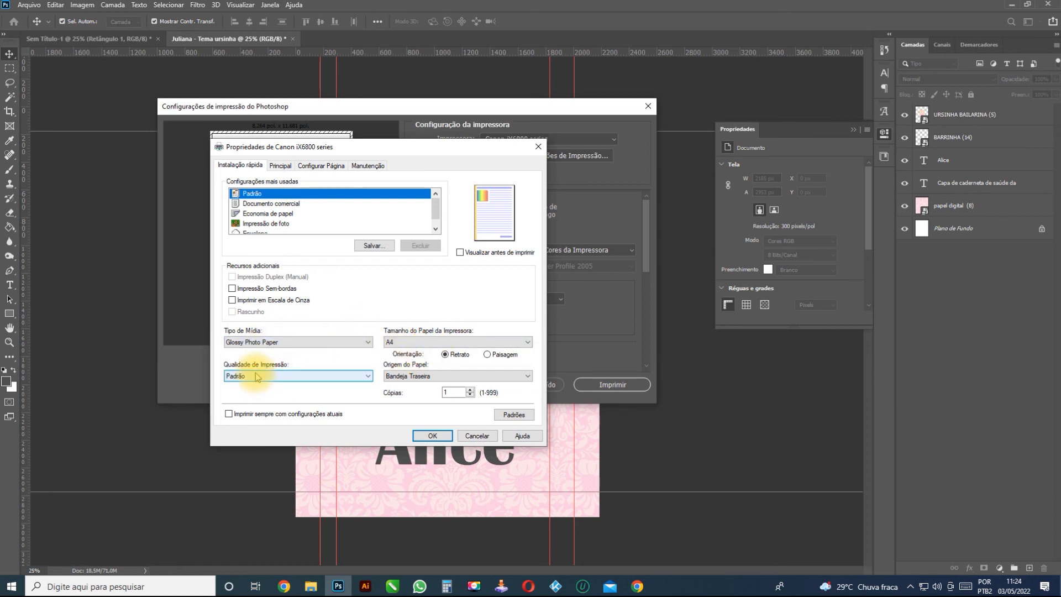
pyautogui.click(249, 376)
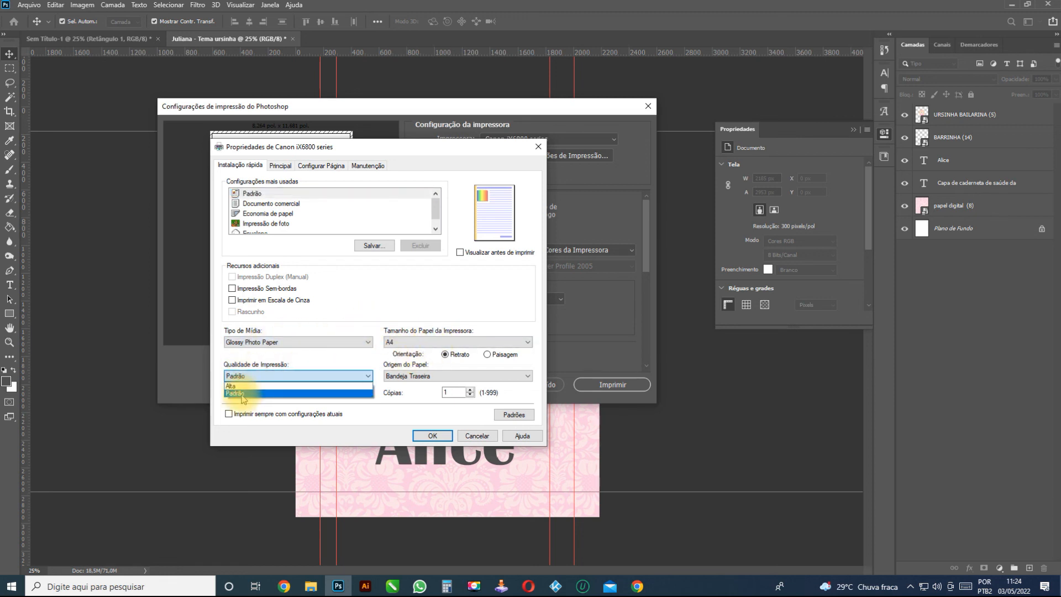
pyautogui.click(242, 395)
pyautogui.click(433, 435)
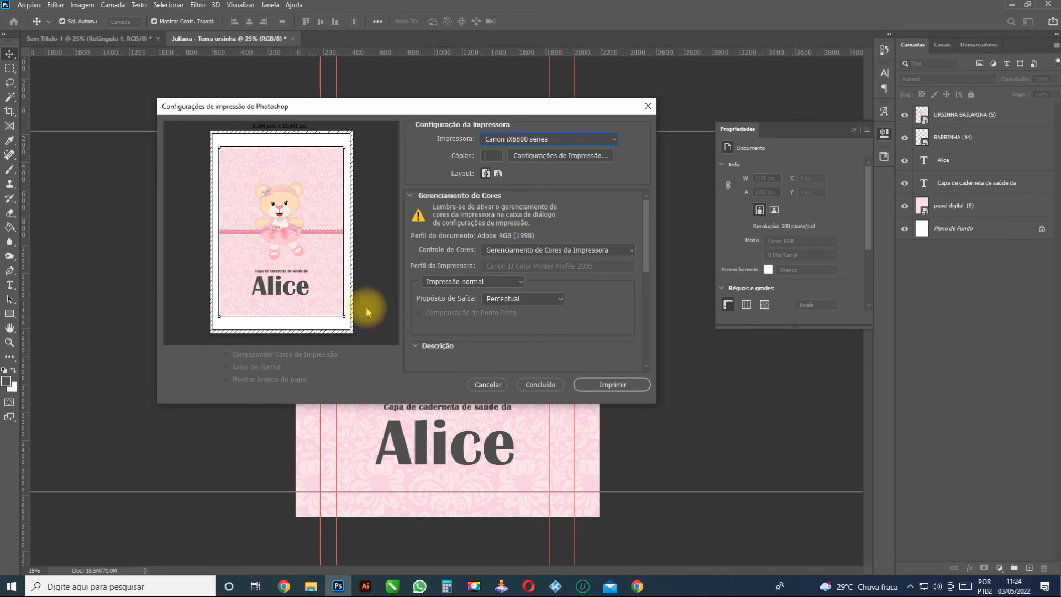
pyautogui.click(544, 384)
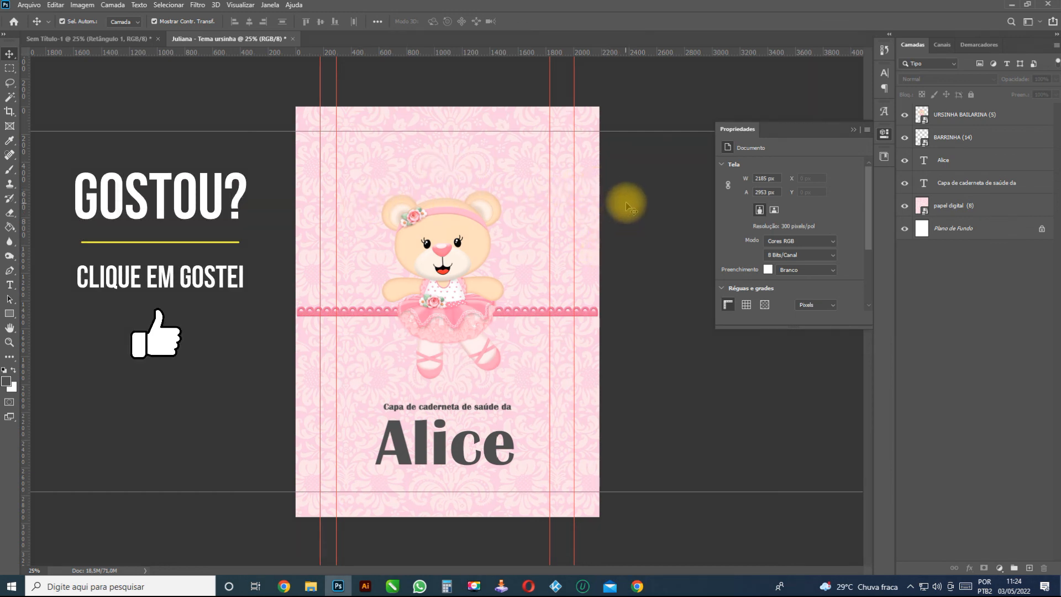
pyautogui.click(535, 313)
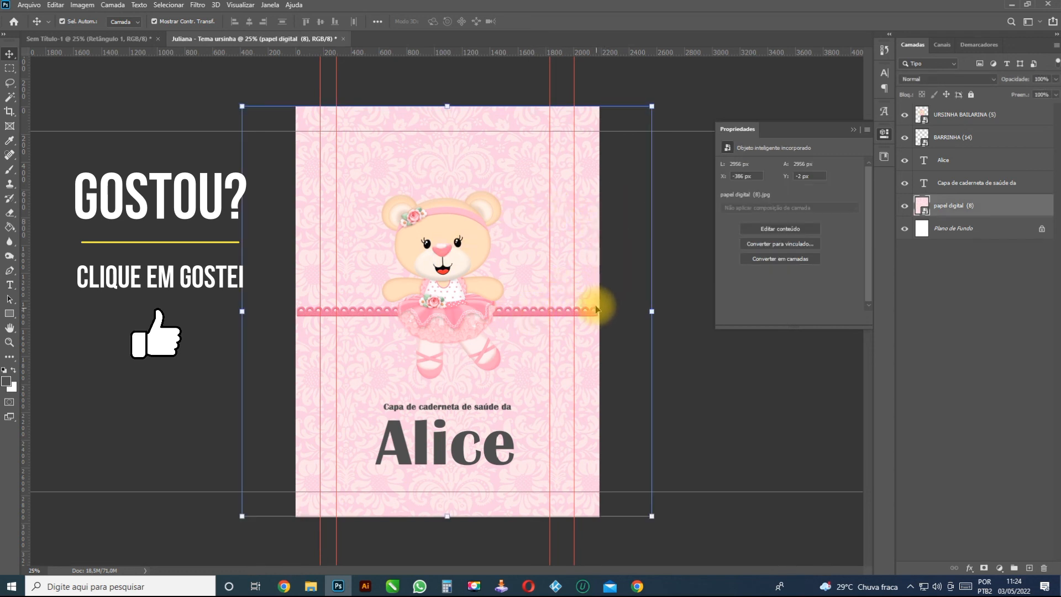